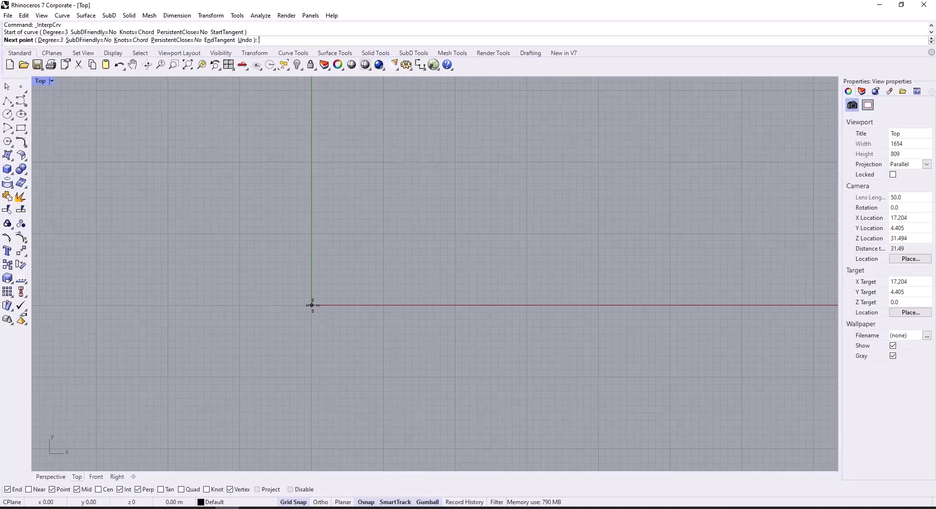
Draw an interpolated wavy curve from the origin through alternating dips and a crest, ending on the X axis at about 70 m.
click(384, 341)
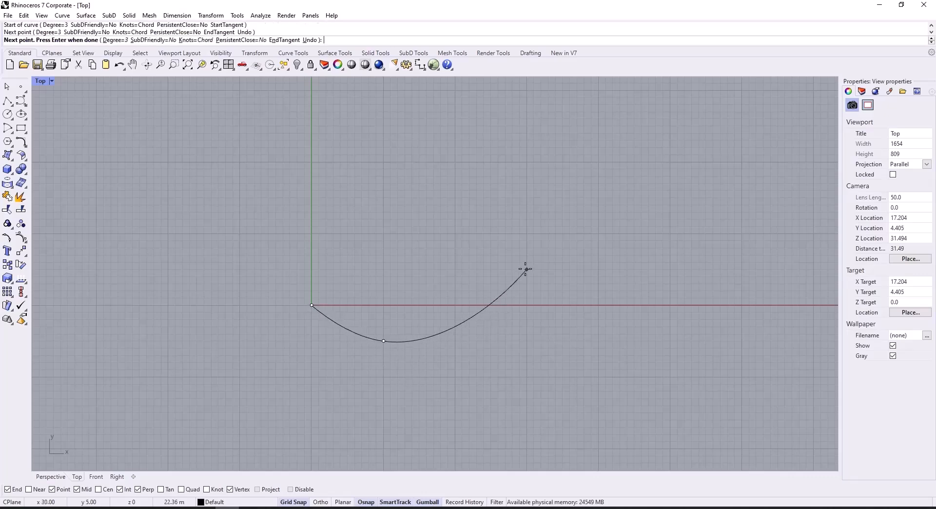
click(562, 248)
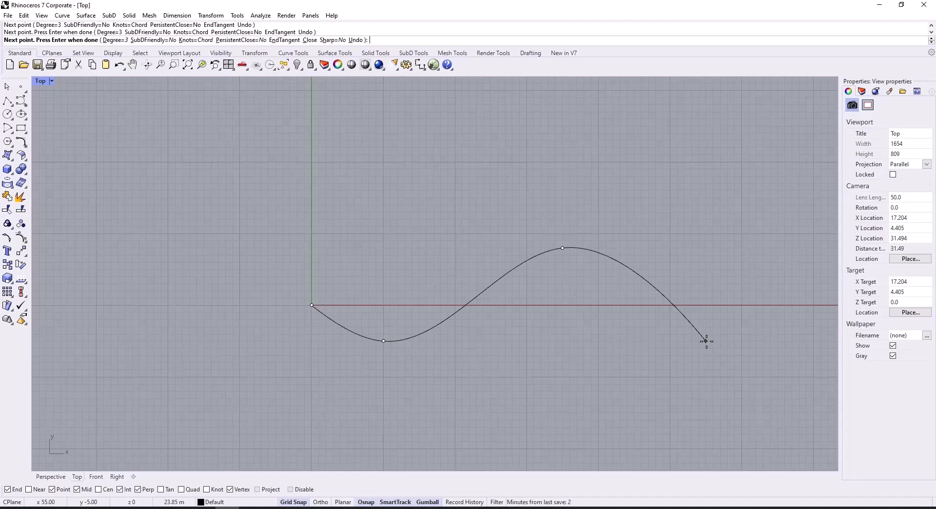
click(742, 341)
right_drag(680, 343, 344, 357)
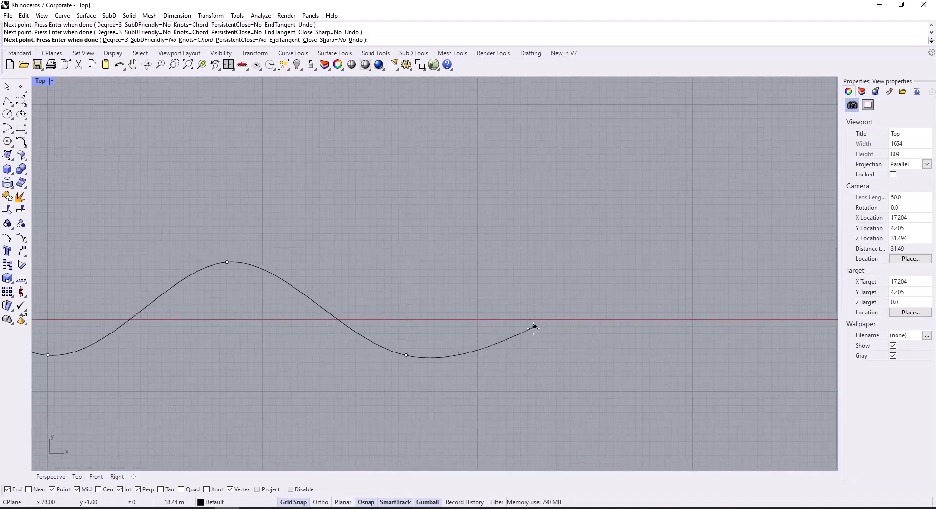
scroll(533, 325, down, 4)
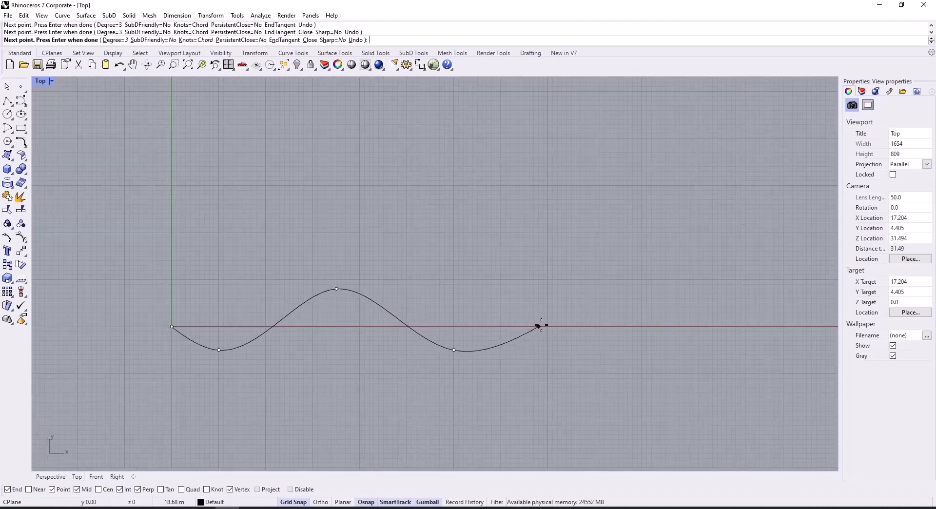
click(502, 327)
key(Return)
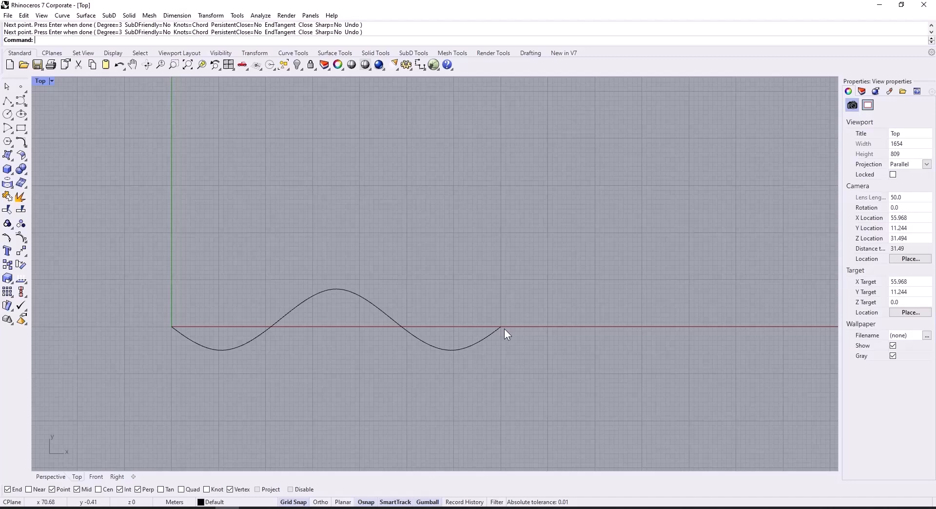
Draw a straight polyline along the X axis from the wavy curve's start point to its end point.
click(8, 100)
click(172, 326)
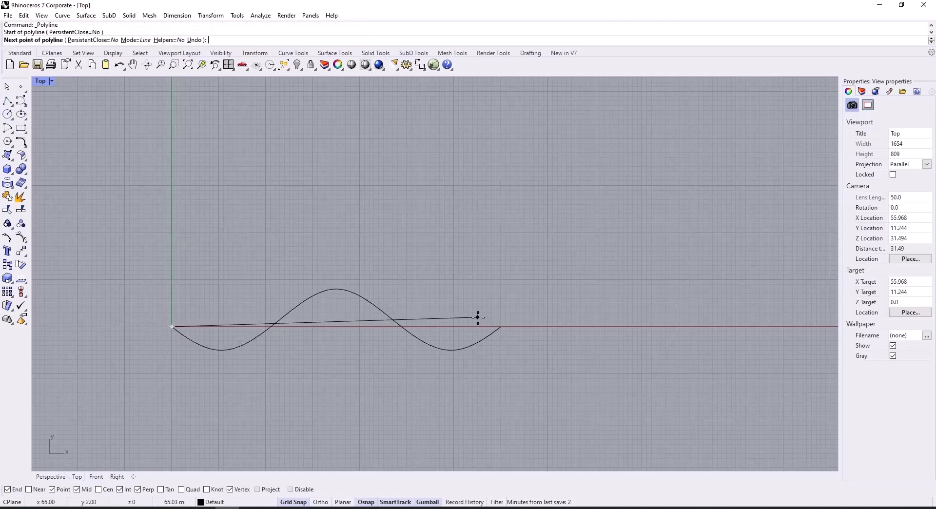
click(501, 326)
key(Return)
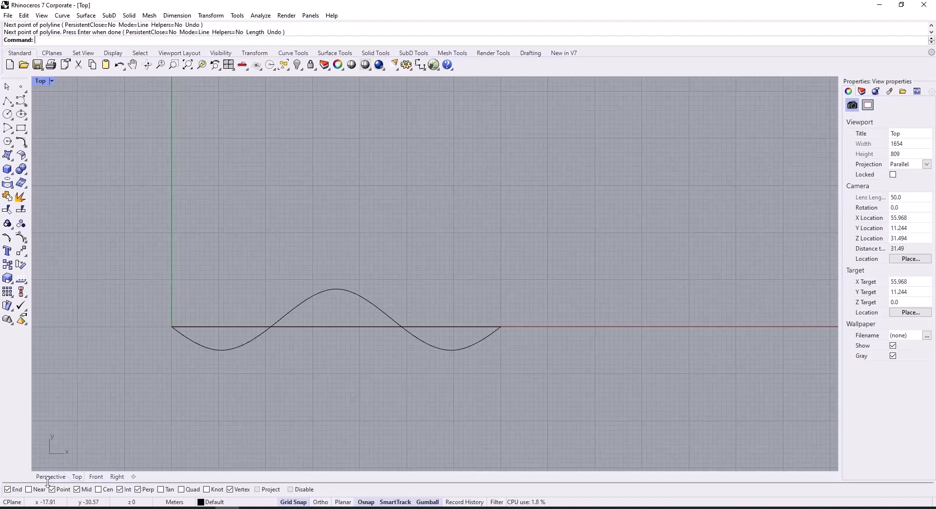
In the Perspective view, move the straight line vertically upward so it sits well above the wavy curve.
click(49, 476)
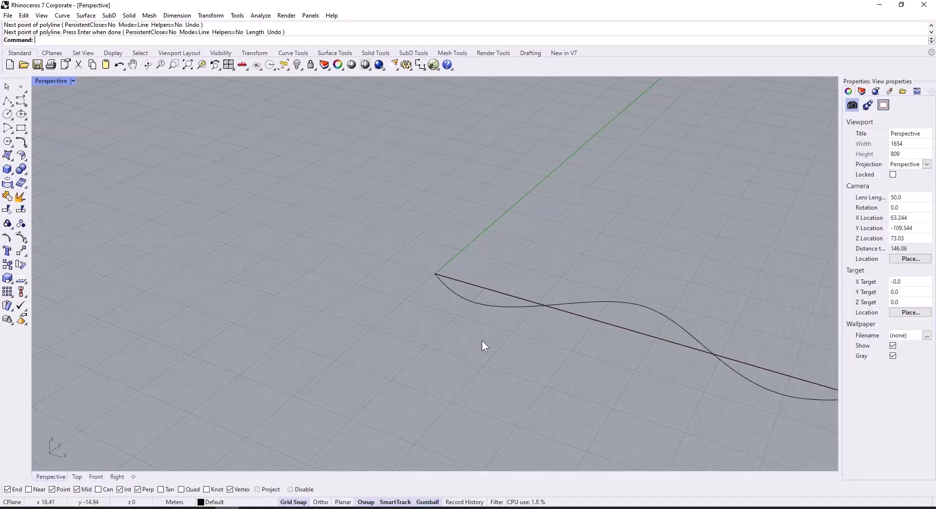
click(488, 293)
scroll(447, 310, down, 3)
drag(541, 287, 554, 125)
right_drag(518, 180, 589, 291)
click(650, 241)
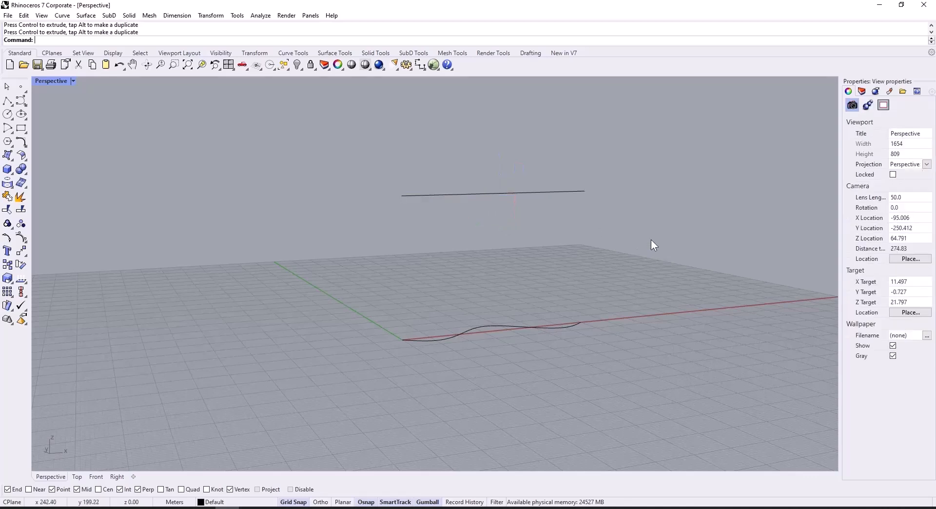
drag(626, 129, 563, 410)
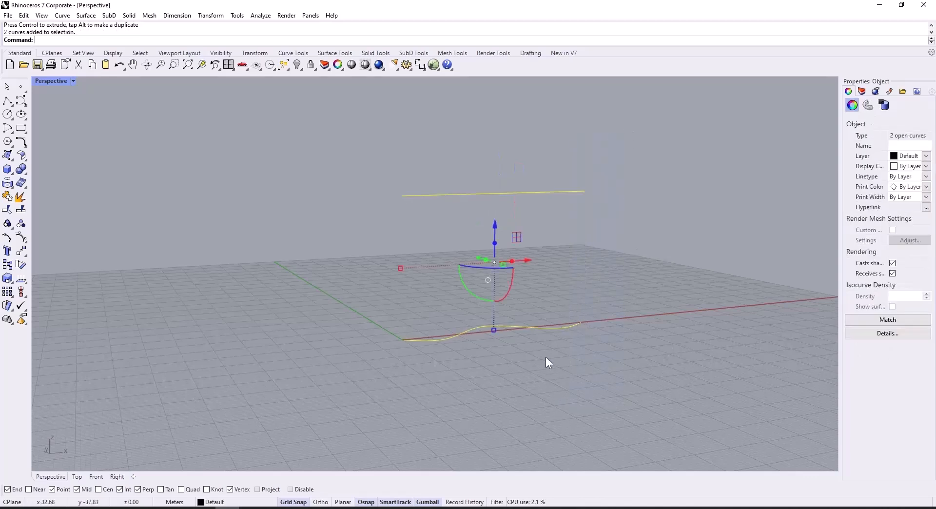
right_drag(397, 353, 566, 299)
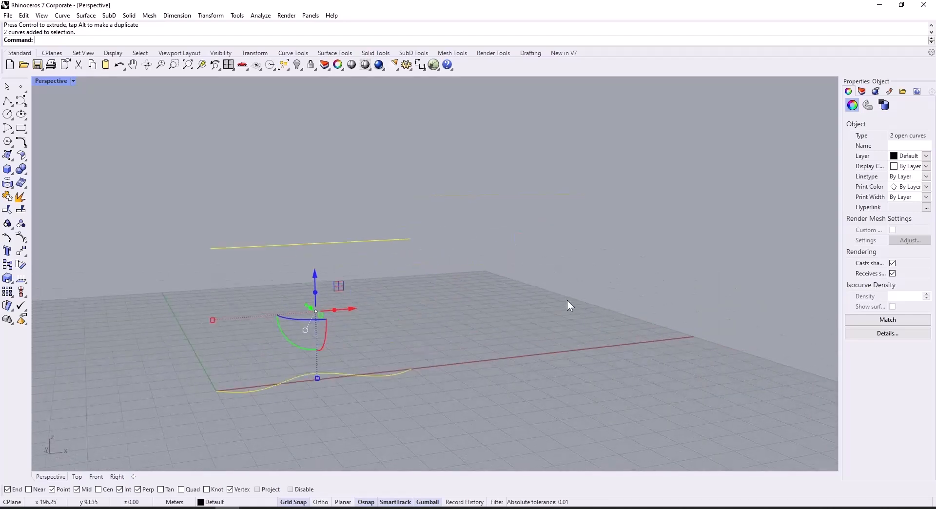
click(479, 330)
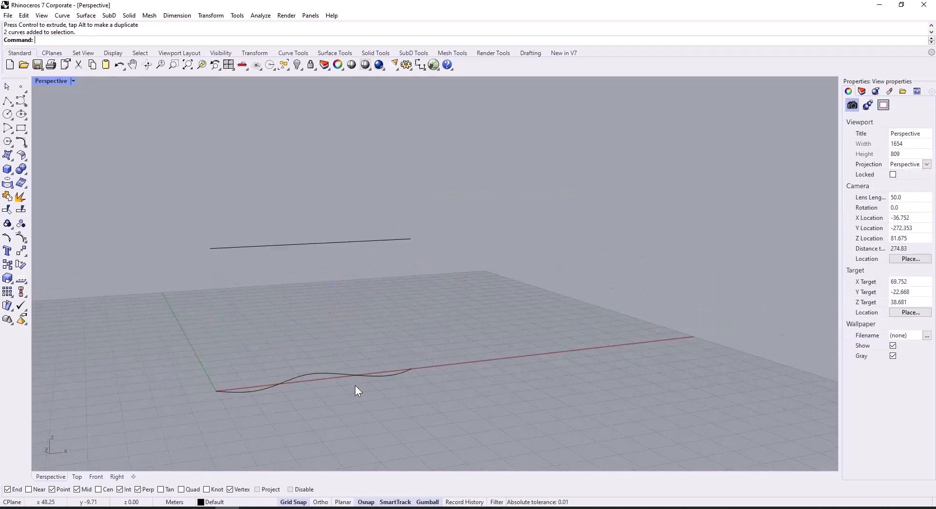
Open Grasshopper and start a new, empty definition.
click(432, 65)
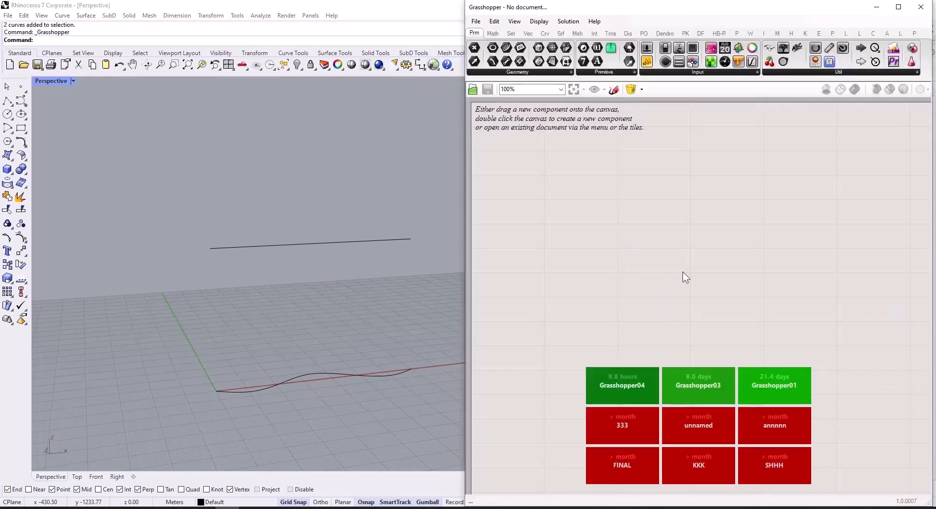
click(682, 271)
scroll(624, 266, down, 1)
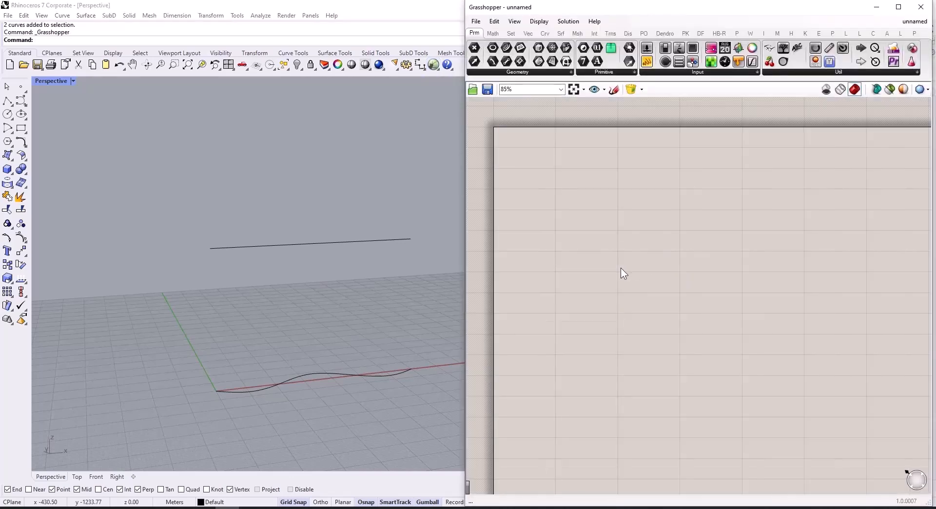
Add a Curve parameter to the canvas and place a duplicate of it directly below.
double_click(613, 230)
text(curve)
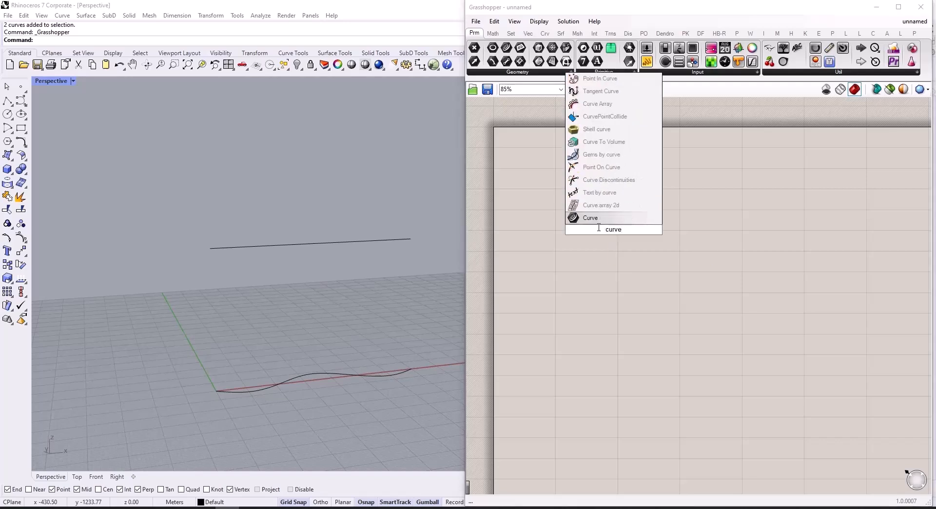
key(Return)
alt+drag(610, 231, 615, 273)
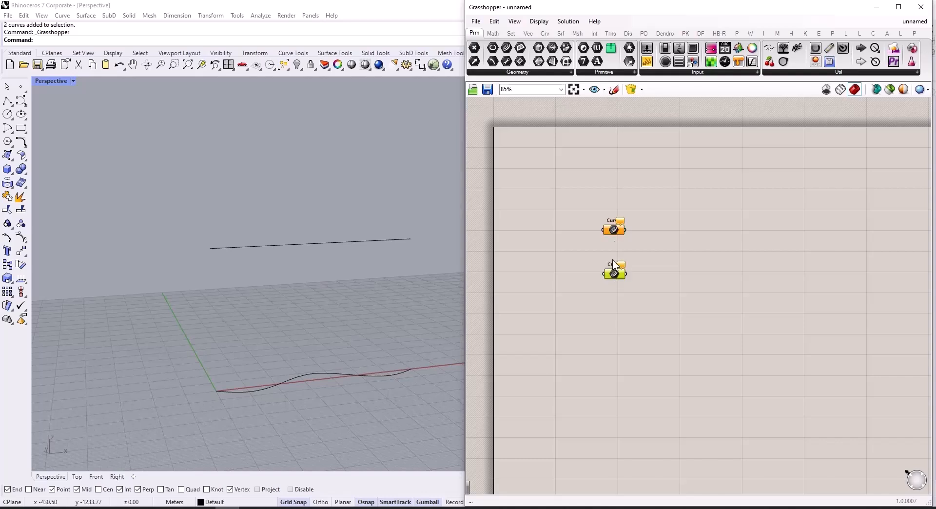
Reference the wavy Rhino curve on the ground in the upper Curve parameter as its single curve.
right_click(613, 230)
click(612, 232)
right_click(611, 228)
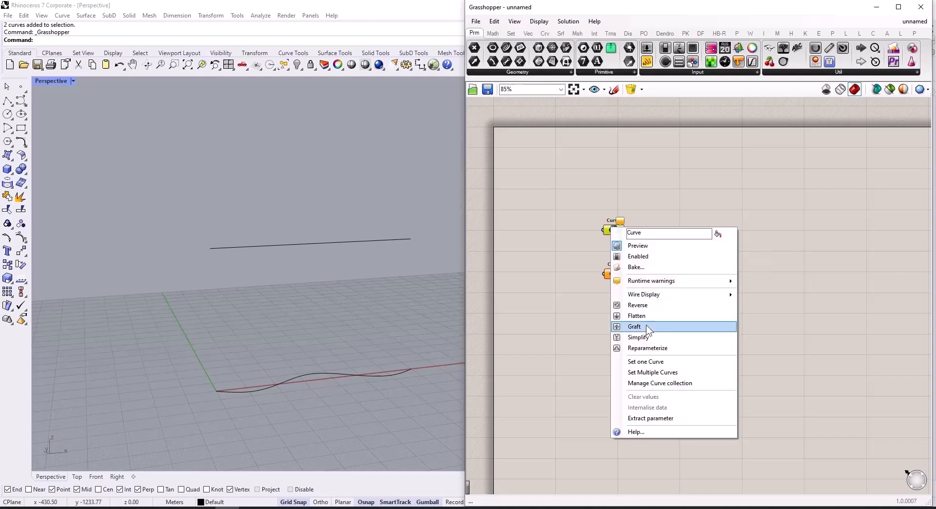
click(650, 363)
drag(432, 367, 385, 398)
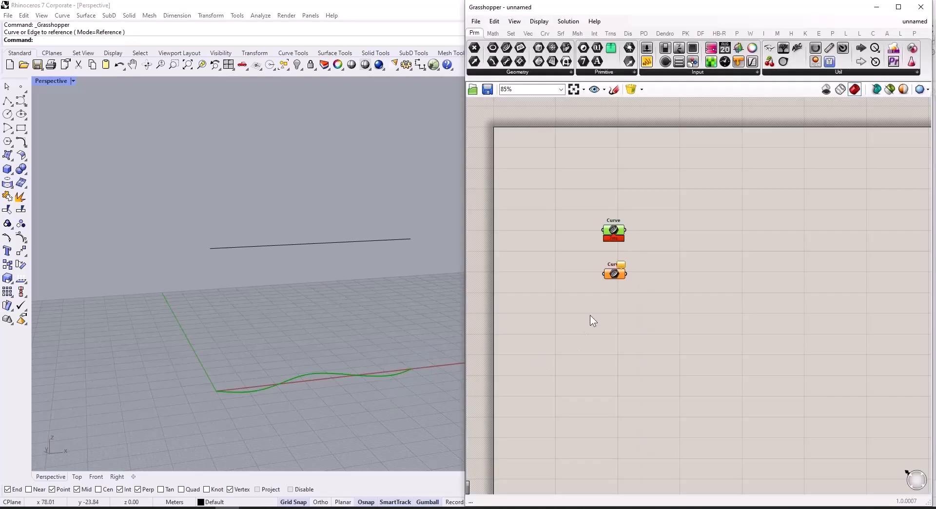
Reference the raised straight line in the lower Curve parameter as its single curve.
click(614, 275)
right_click(614, 275)
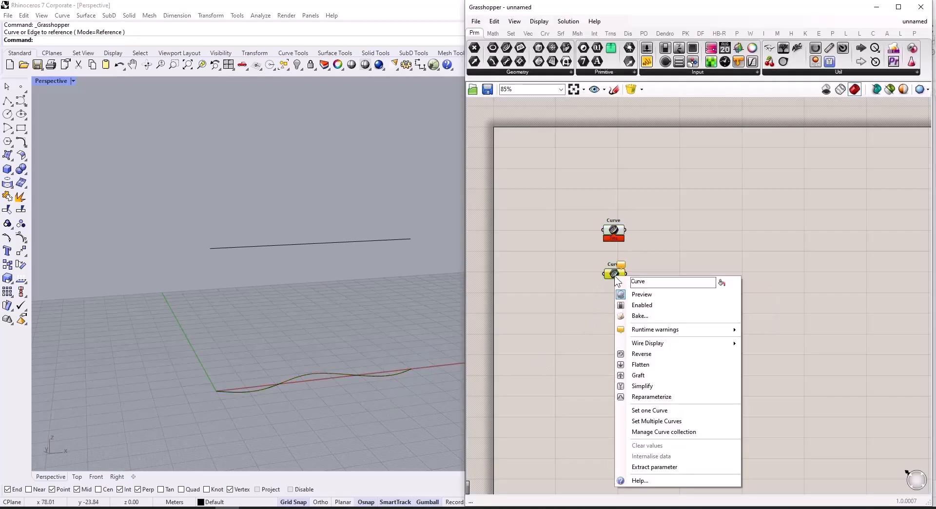
click(650, 410)
drag(439, 201, 400, 246)
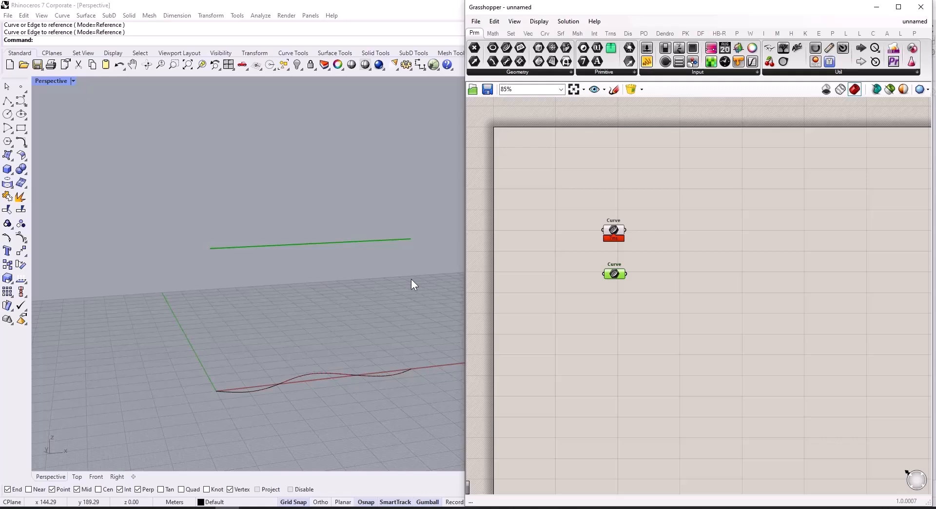
Add a Loft component and connect both Curve parameters to its Curves input.
double_click(699, 248)
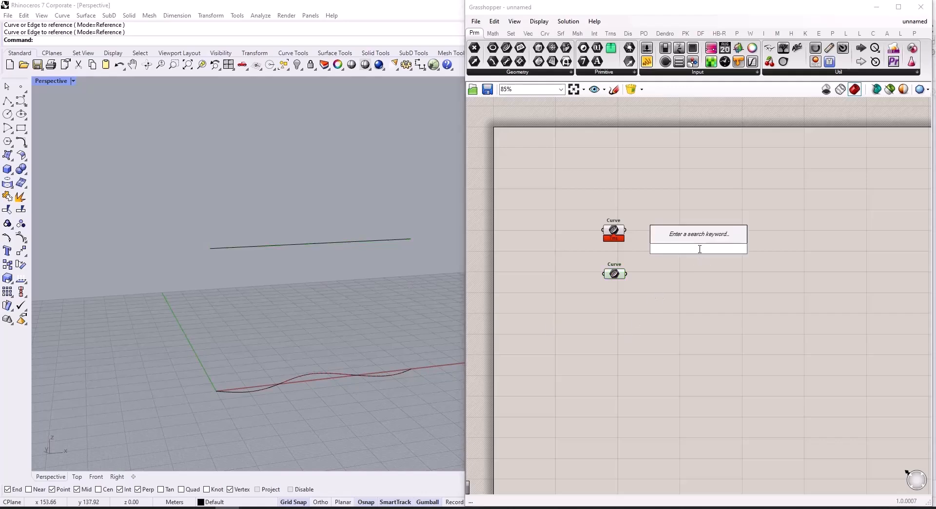
text(loft)
key(Return)
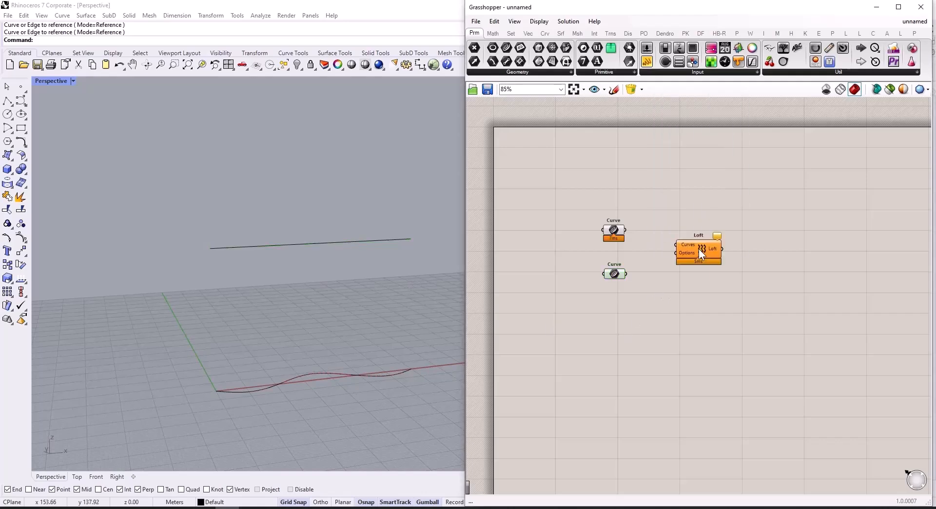
scroll(739, 219, up, 3)
drag(554, 235, 636, 266)
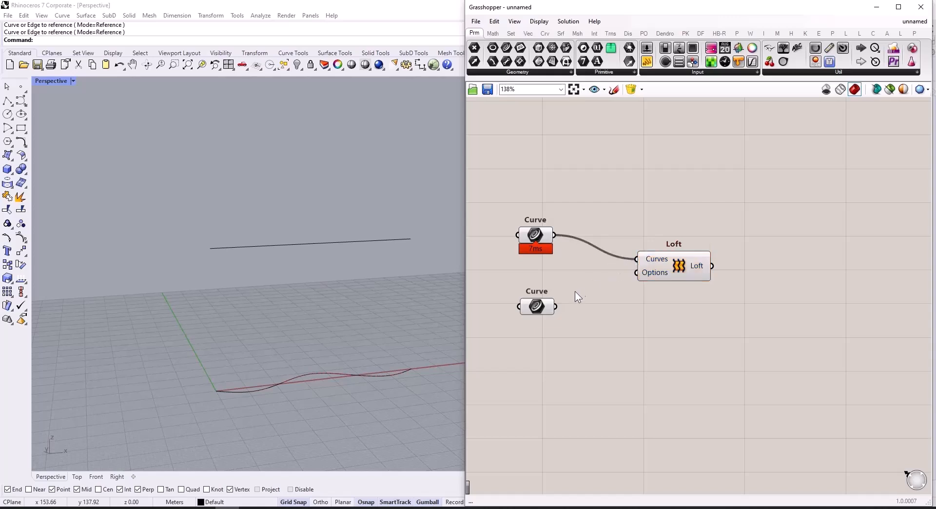
shift+drag(555, 306, 637, 266)
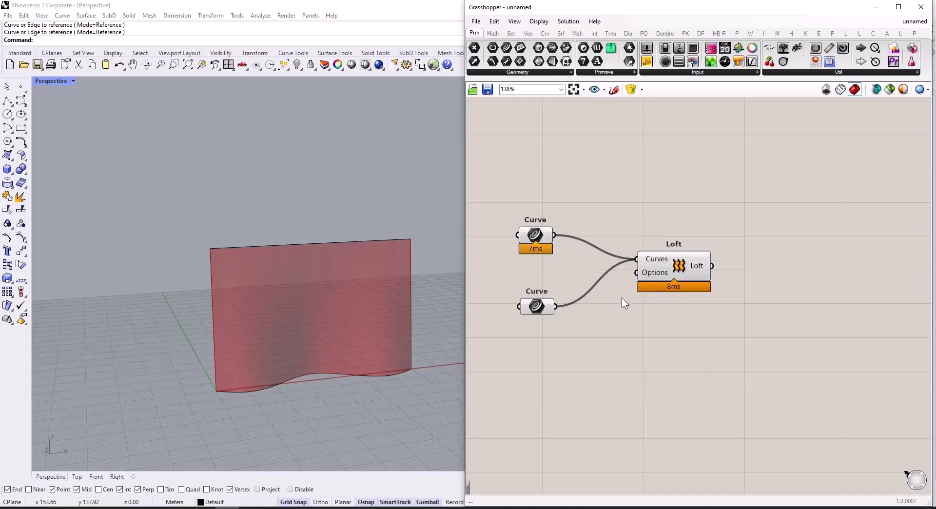
Add a Panel fed by the Loft output and place it above and to the right of the Loft component.
drag(647, 61, 785, 214)
drag(715, 266, 731, 212)
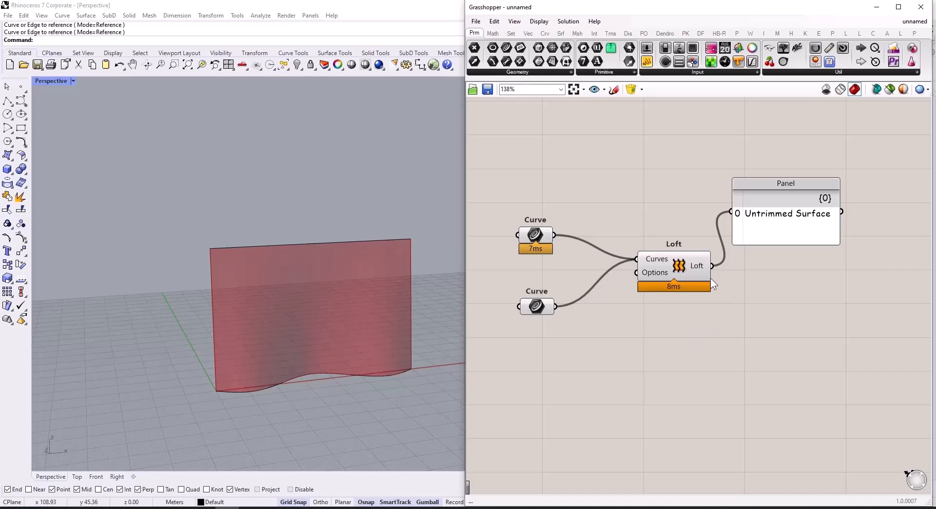
scroll(590, 268, down, 2)
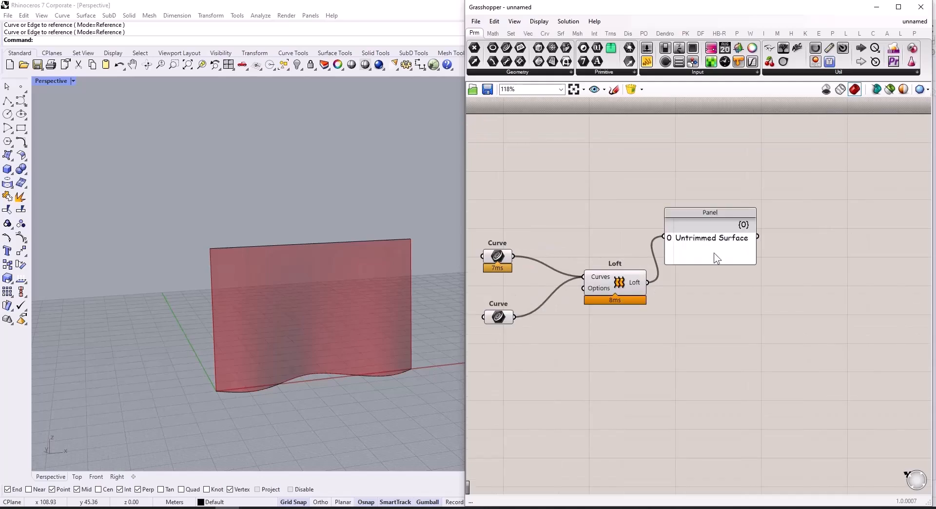
click(740, 224)
drag(740, 224, 756, 219)
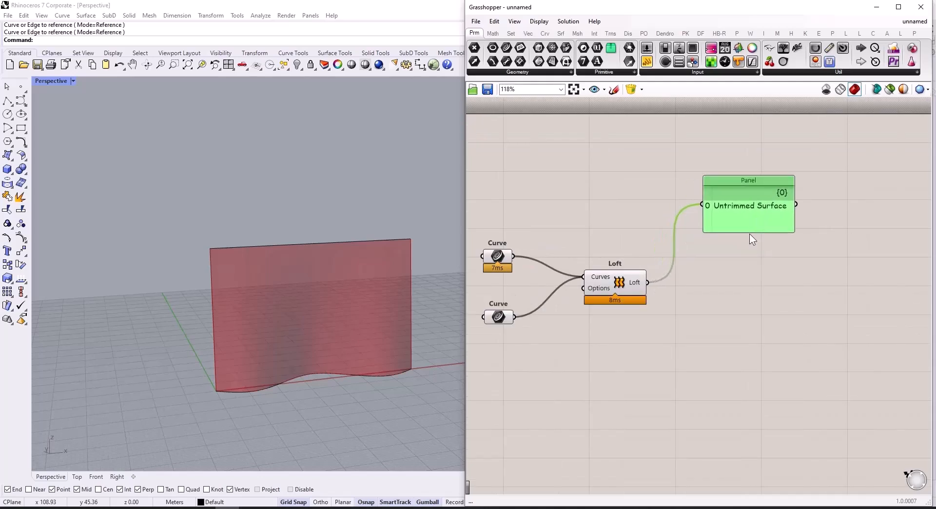
Add a Surface parameter beside the Loft component and connect the Loft output to it.
double_click(770, 299)
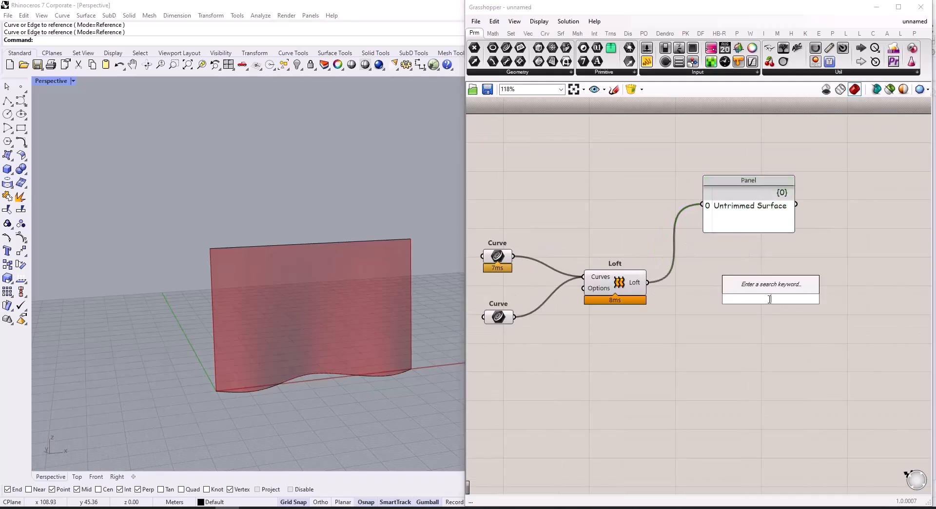
text(surf)
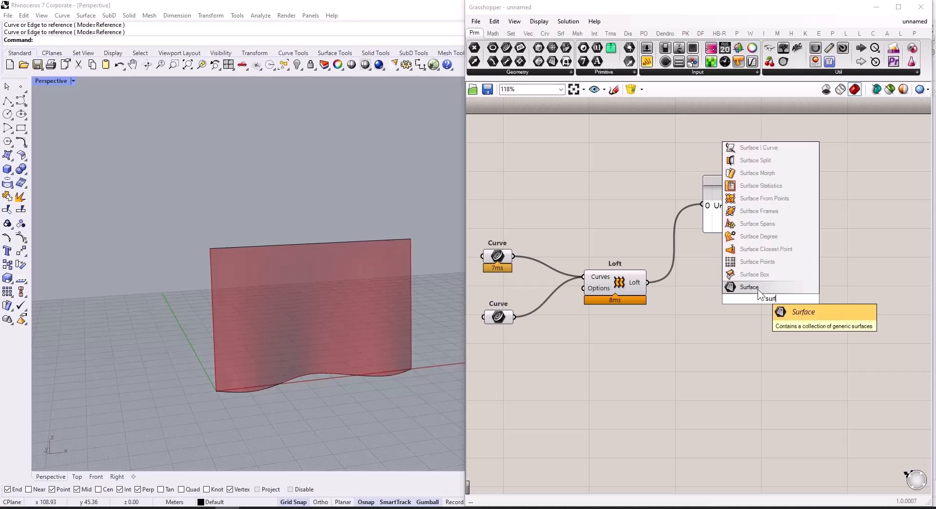
click(759, 291)
drag(648, 282, 767, 284)
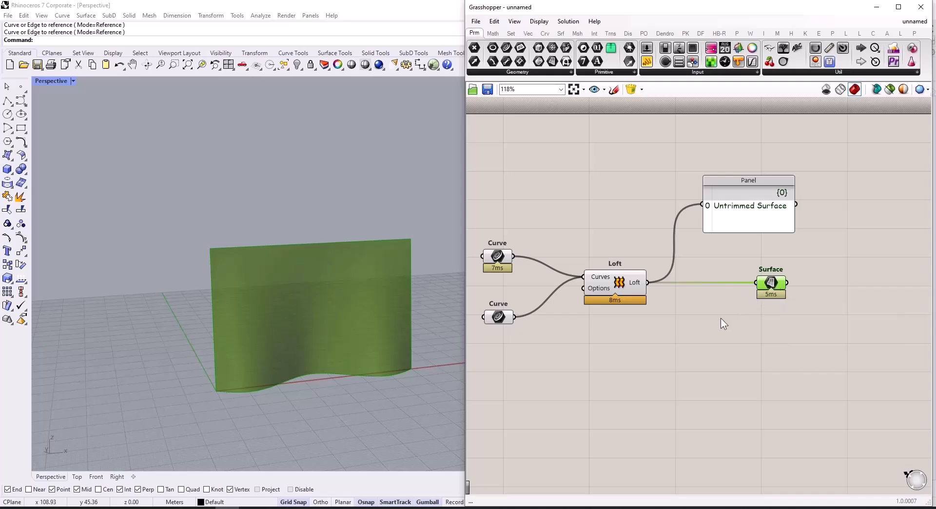
Add an Isotrim component with Surface and Domain inputs to the right of the Surface parameter.
scroll(721, 318, down, 3)
scroll(733, 297, up, 4)
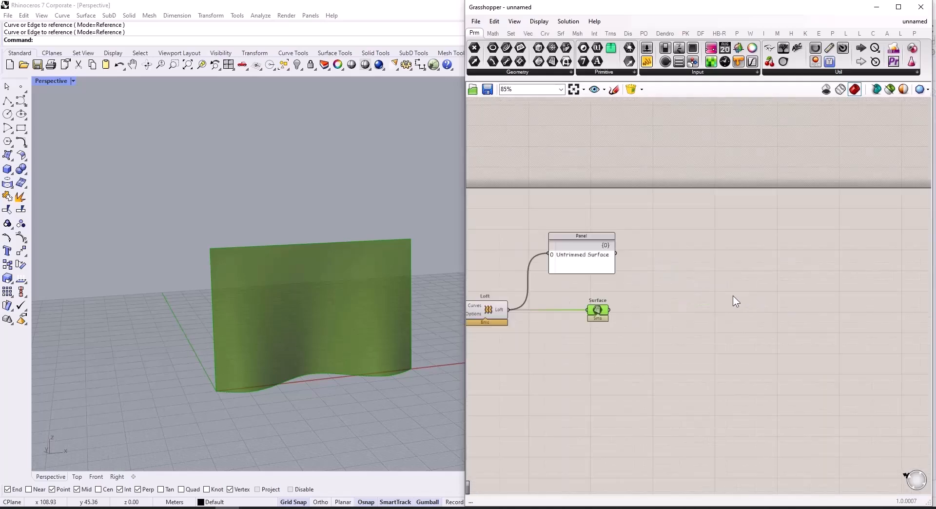
double_click(707, 322)
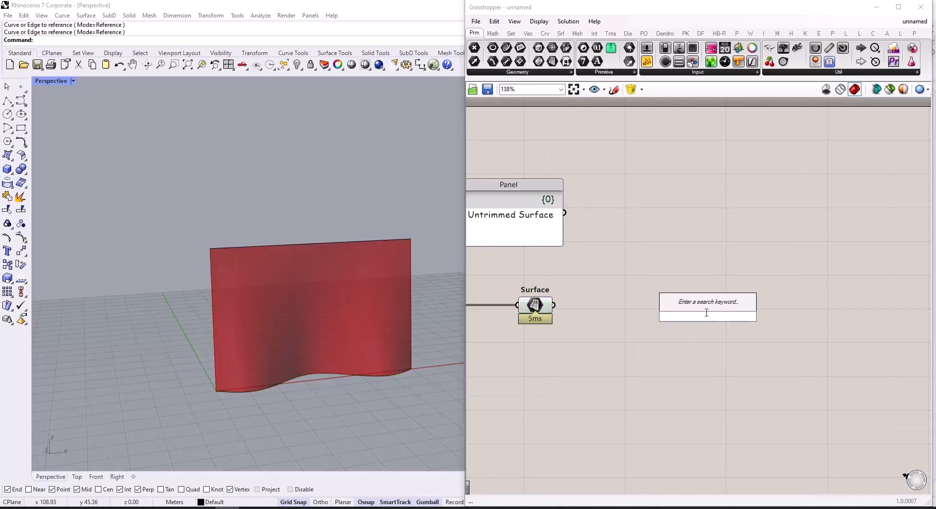
text(iso)
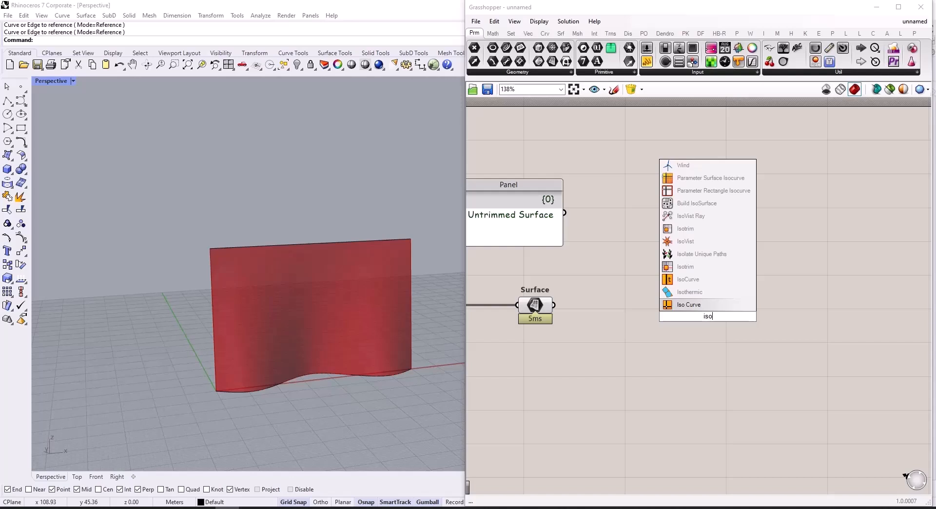
text(tr)
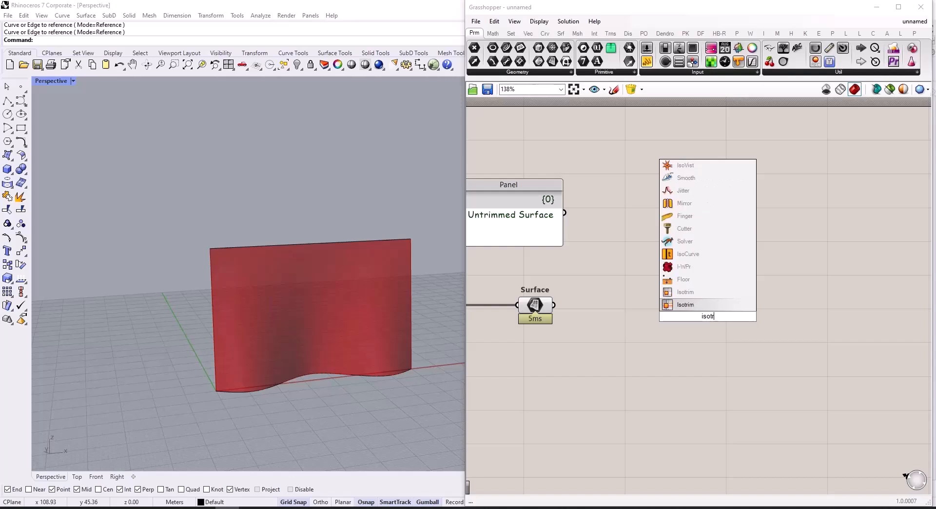
click(677, 289)
scroll(680, 320, up, 2)
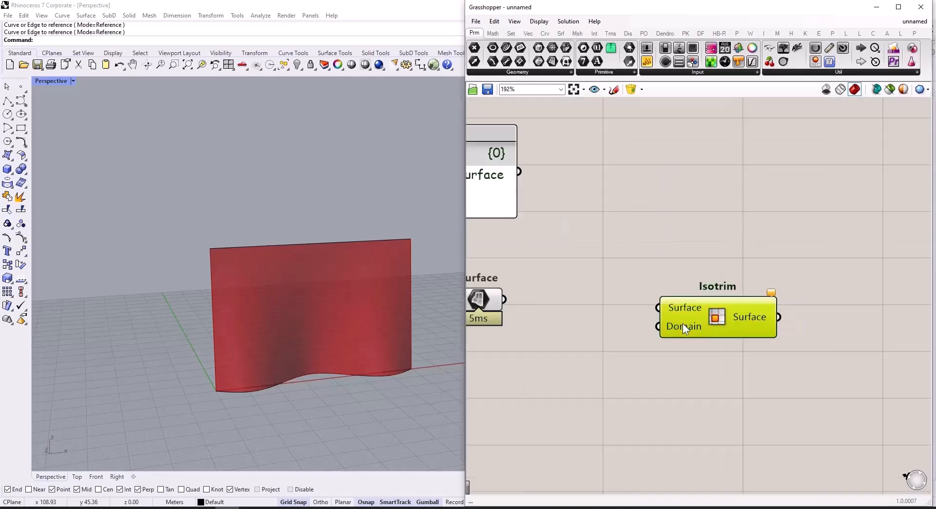
Connect the Surface parameter's output to the Surface input of the Isotrim component.
drag(505, 299, 708, 306)
scroll(727, 303, down, 3)
scroll(618, 300, up, 3)
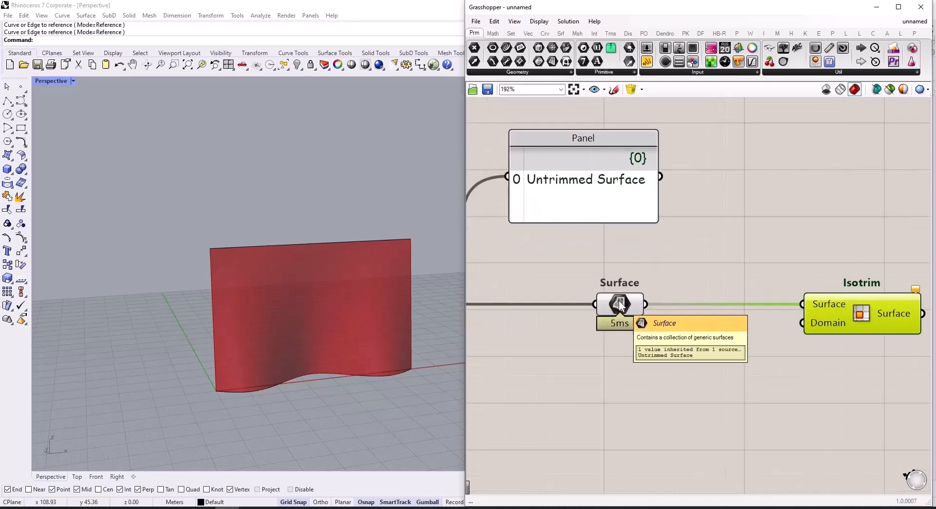
scroll(619, 301, down, 4)
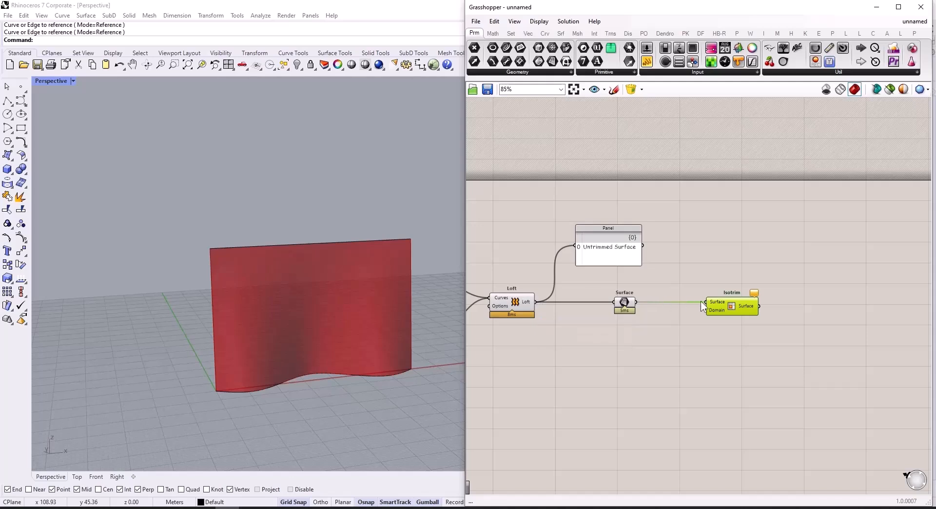
scroll(726, 302, up, 4)
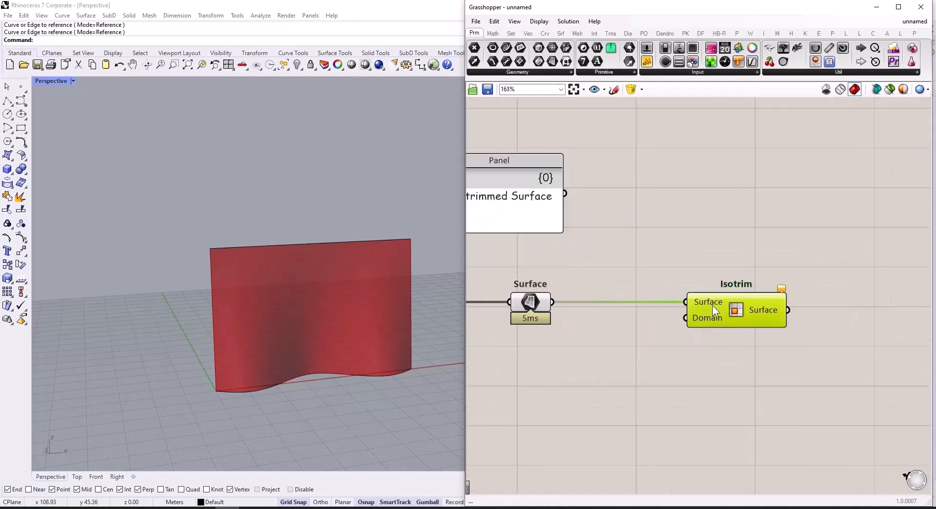
scroll(725, 275, down, 2)
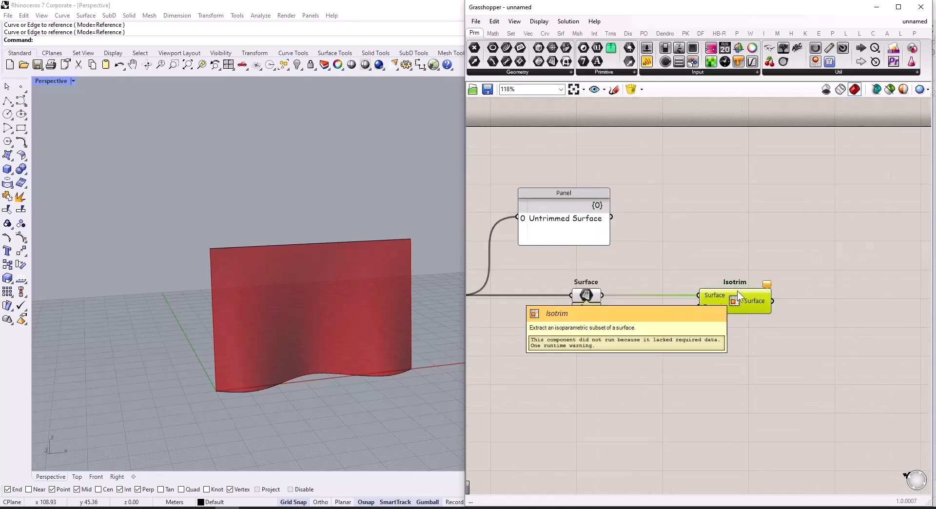
scroll(745, 303, down, 2)
scroll(692, 336, up, 4)
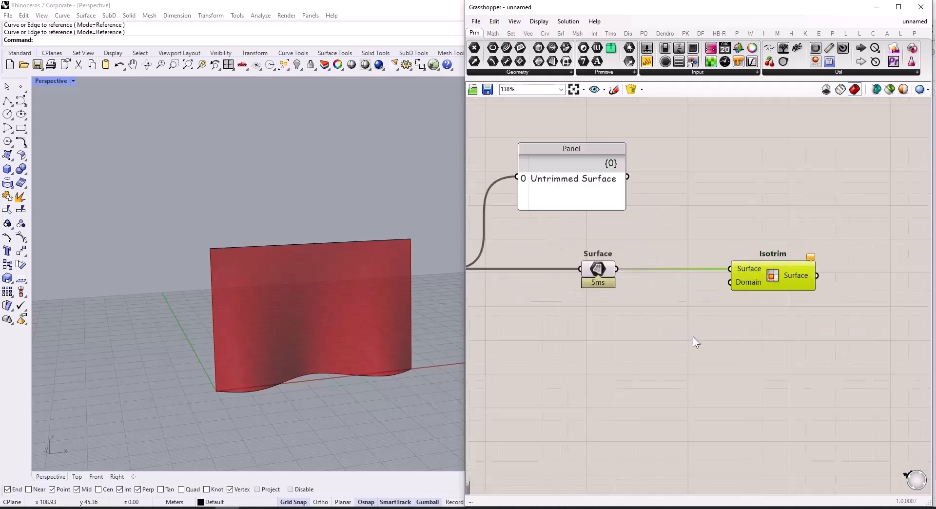
Add a Divide Domain² component below the Surface parameter and connect its Segments output to Isotrim's Domain input.
double_click(681, 341)
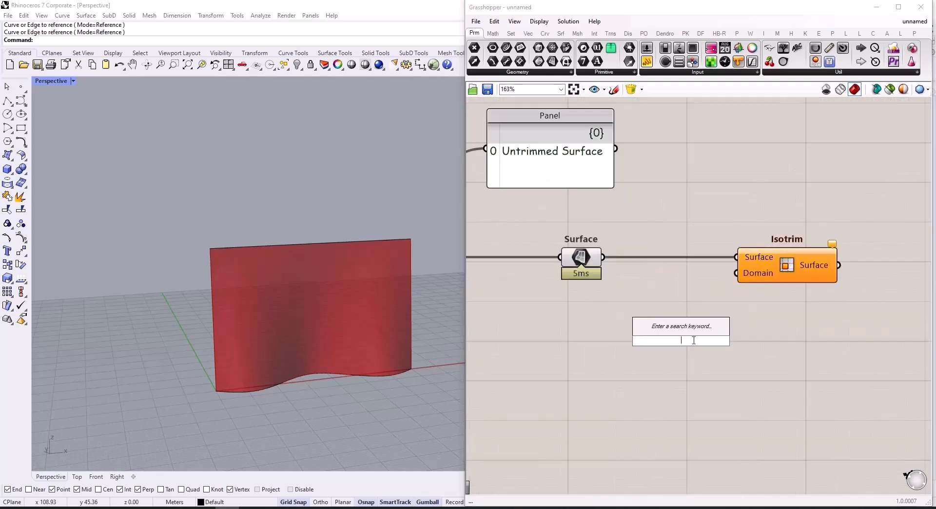
text(divi)
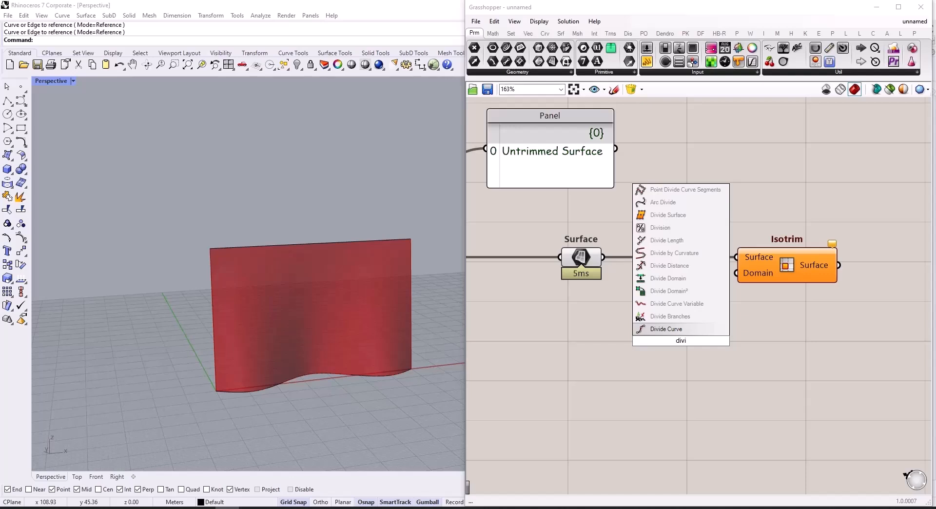
click(679, 292)
drag(738, 340, 735, 273)
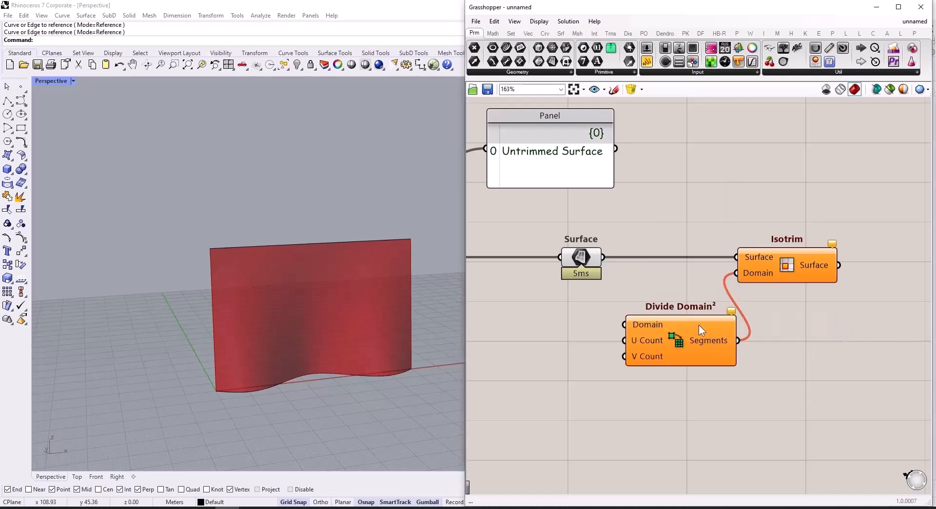
drag(673, 348, 646, 358)
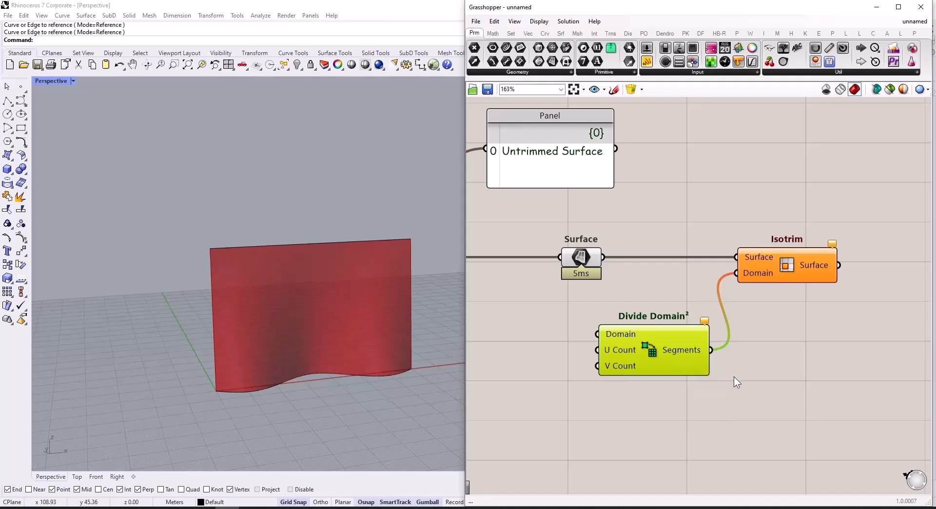
Add a Construct Domain² component beside Divide Domain² and connect its 2D Domain output to the Domain input.
scroll(733, 376, down, 4)
scroll(617, 365, up, 4)
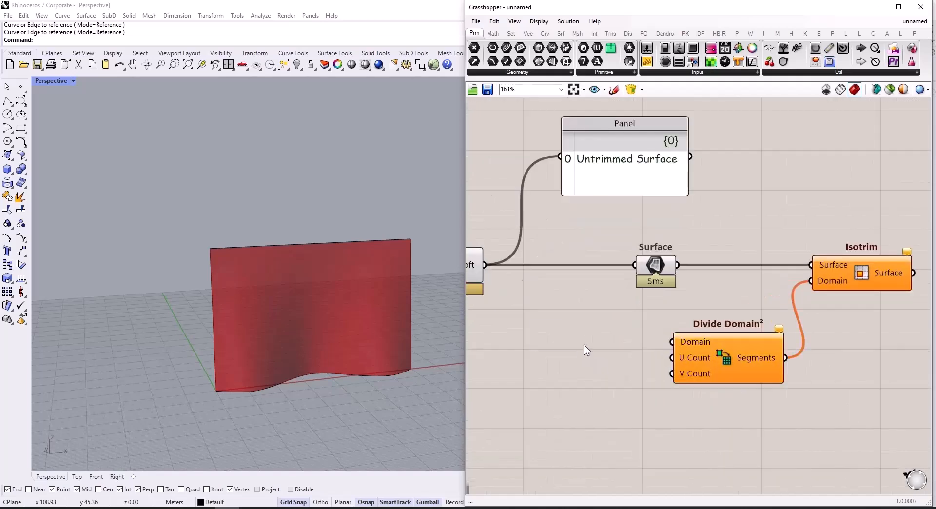
double_click(583, 344)
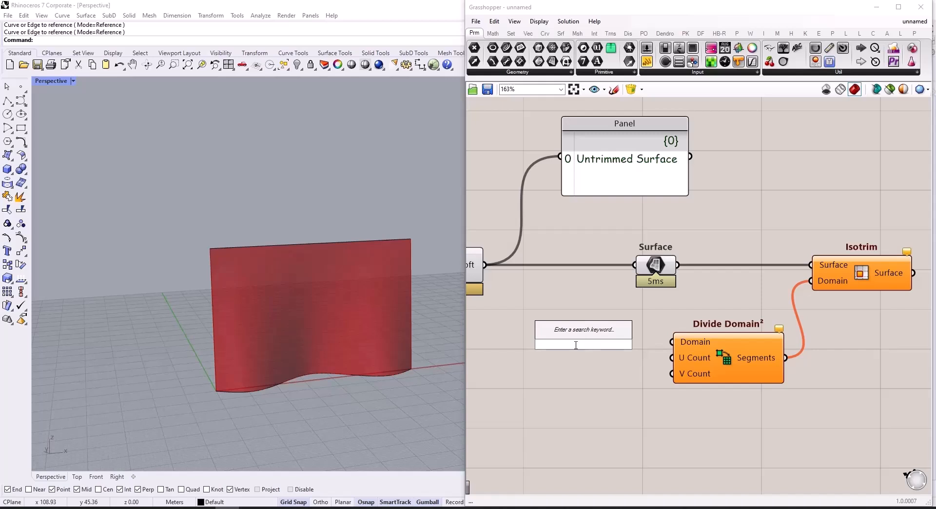
text(construct)
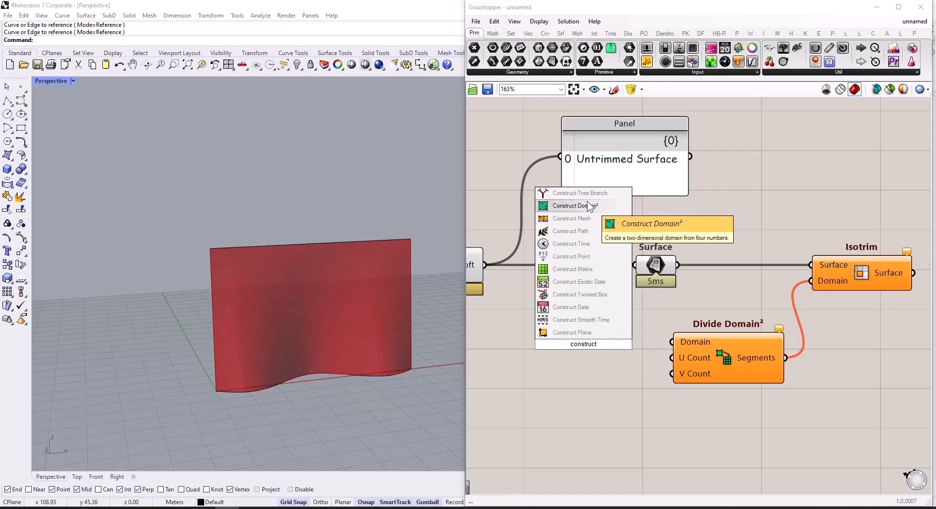
click(586, 201)
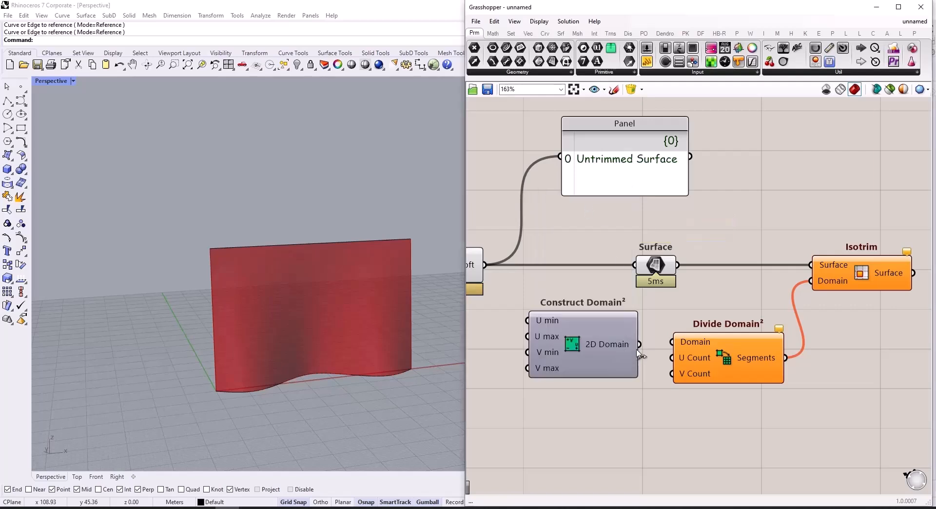
drag(638, 346, 672, 342)
mouse_move(733, 369)
mouse_down()
mouse_move(741, 372)
mouse_move(731, 370)
mouse_up()
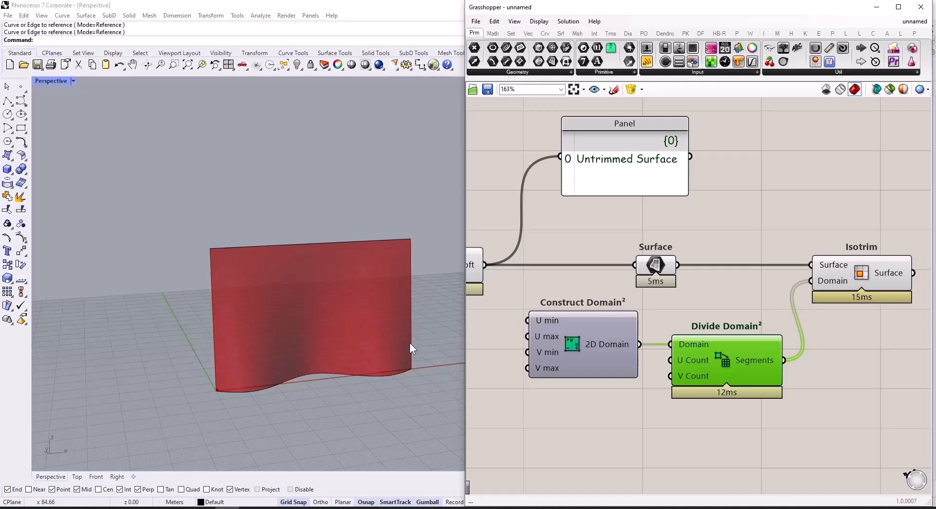
Reparameterize the Surface input of the Isotrim component.
right_click(834, 264)
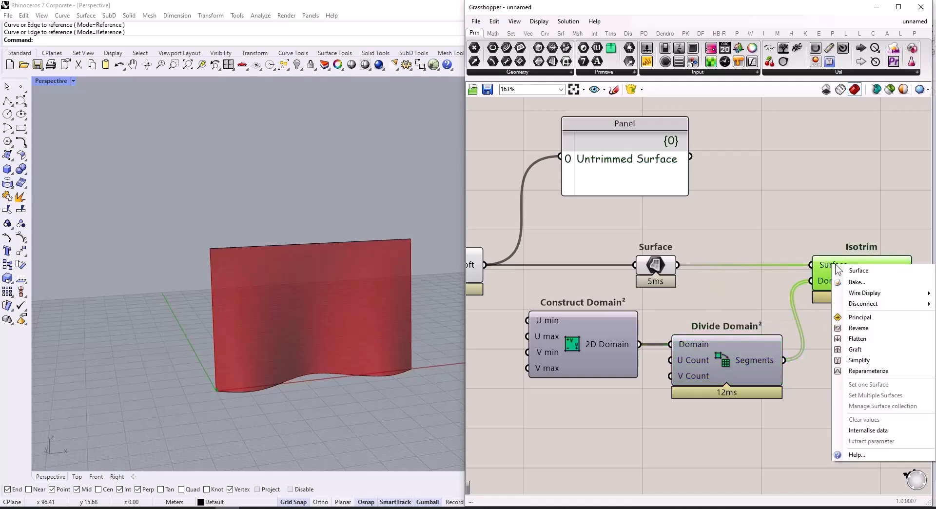
click(869, 370)
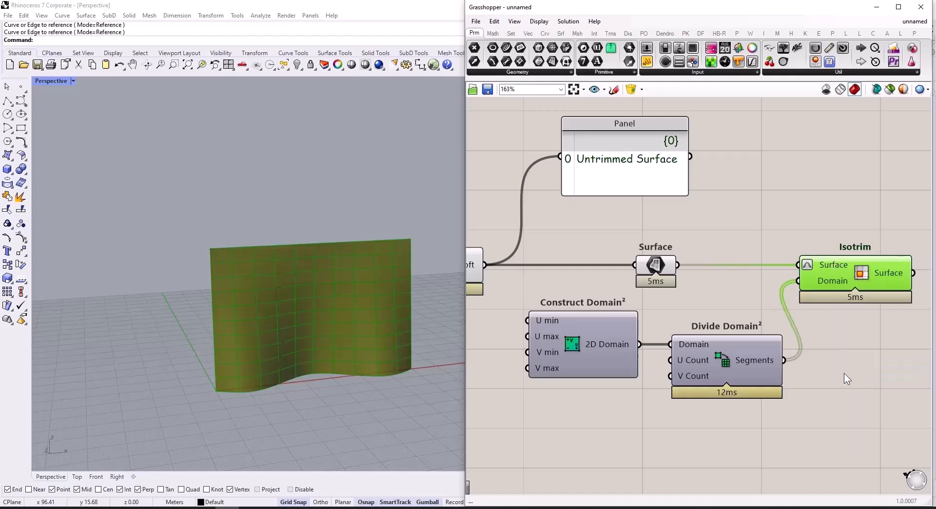
scroll(805, 368, down, 3)
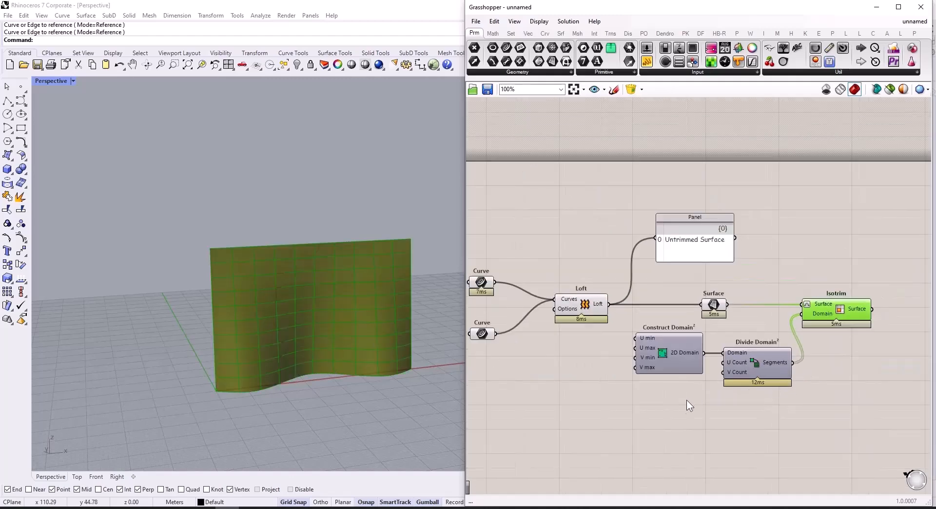
Widen the gap before Construct Domain² and add a number slider with the value 0.25 below the Loft component.
alt+drag(630, 412, 683, 423)
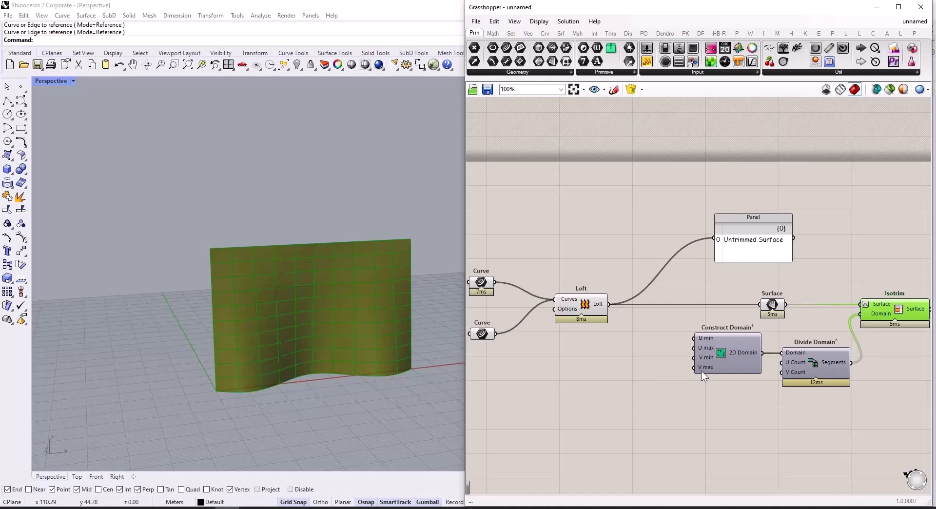
double_click(576, 352)
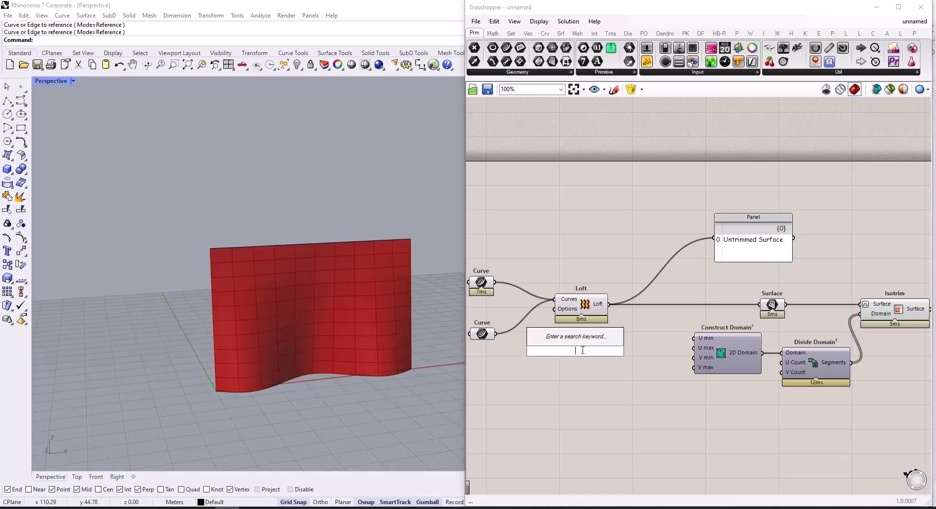
text(0.25)
key(Return)
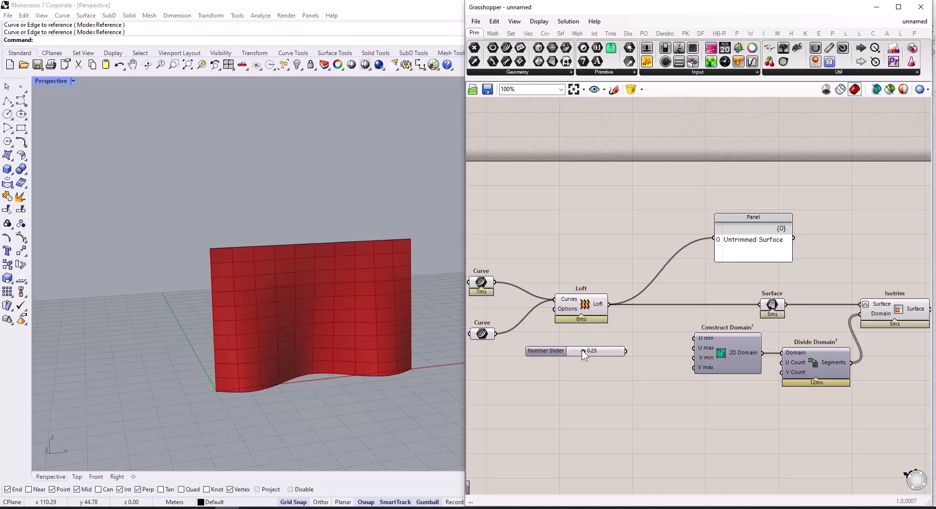
scroll(610, 361, up, 2)
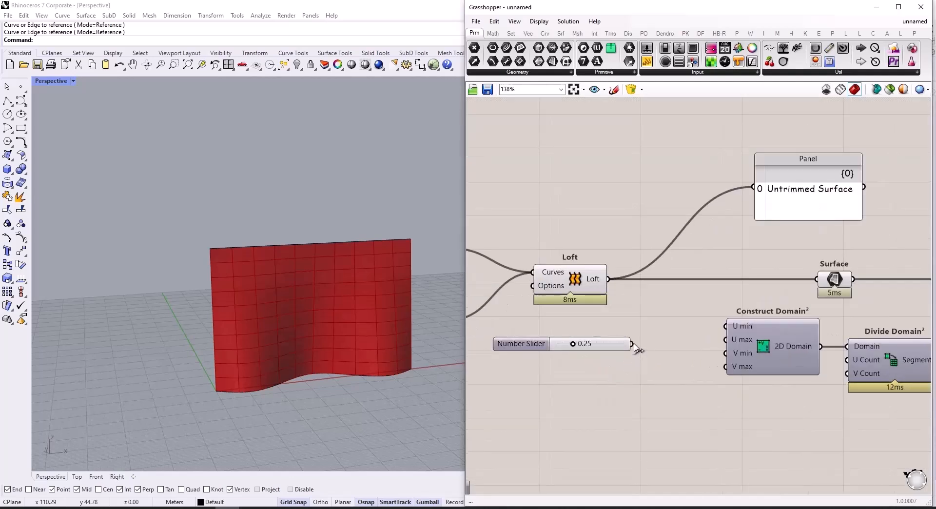
Duplicate the 0.25 slider to make a stack of four and align the sliders vertically.
alt+drag(538, 346, 535, 405)
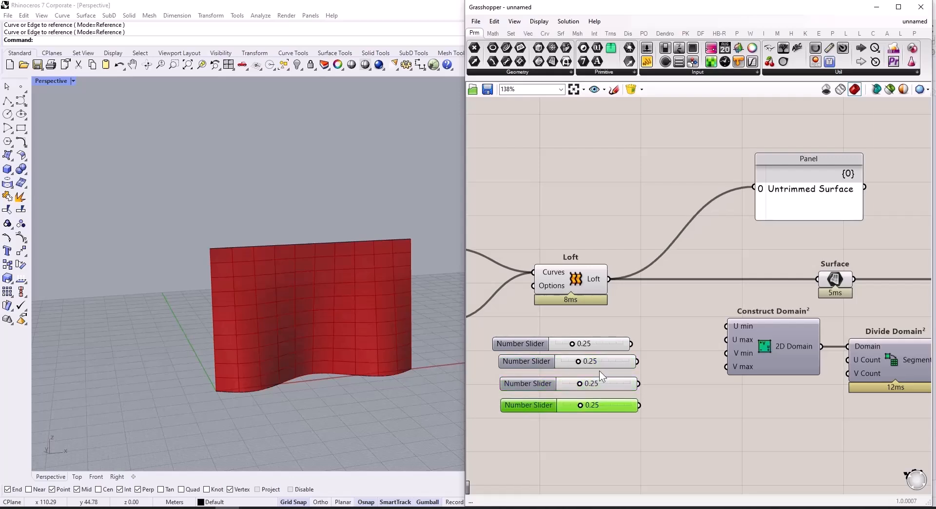
drag(667, 323, 632, 408)
click(565, 330)
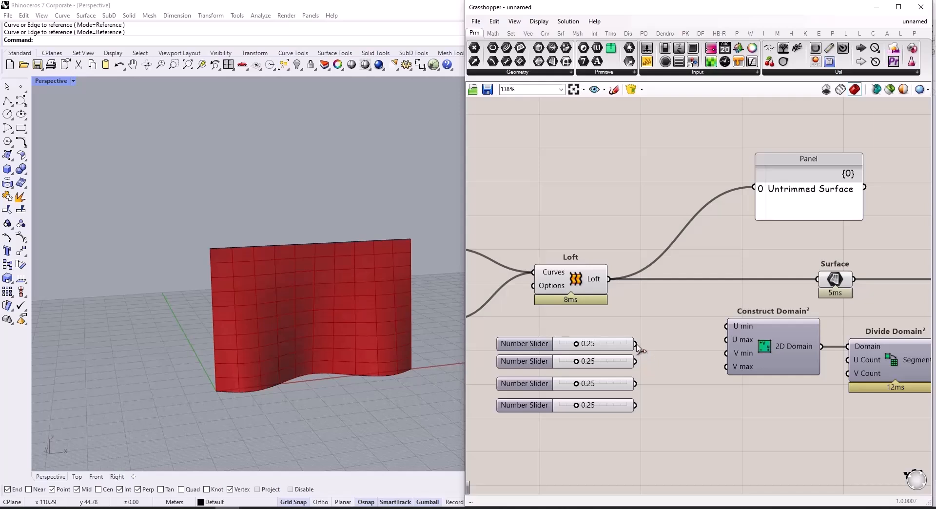
Connect the four sliders in order to the U min, U max, V min and V max inputs of Construct Domain².
drag(635, 344, 727, 326)
drag(634, 361, 728, 339)
drag(636, 384, 727, 353)
drag(635, 405, 727, 366)
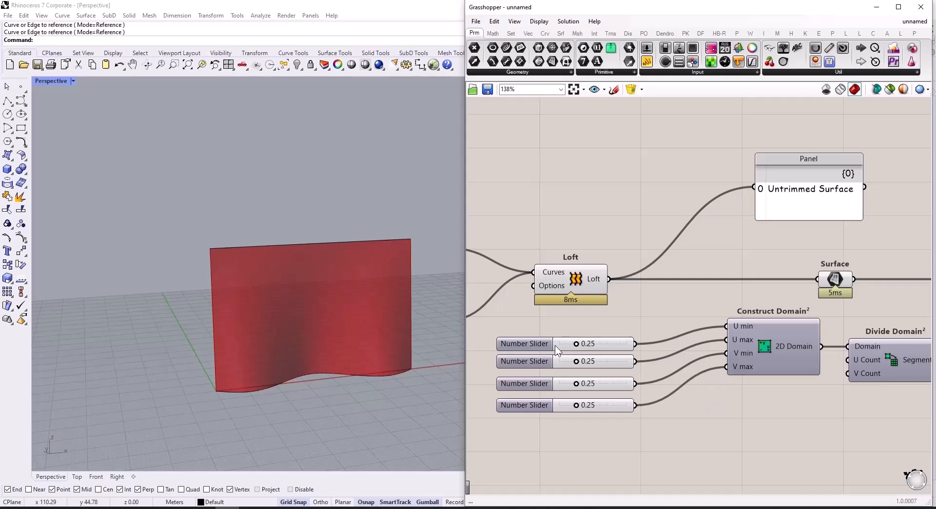
Set the domain sliders to U min 0.00, U max 1.00, V min 0.17 and V max 0.84.
drag(576, 345, 643, 367)
drag(576, 384, 616, 408)
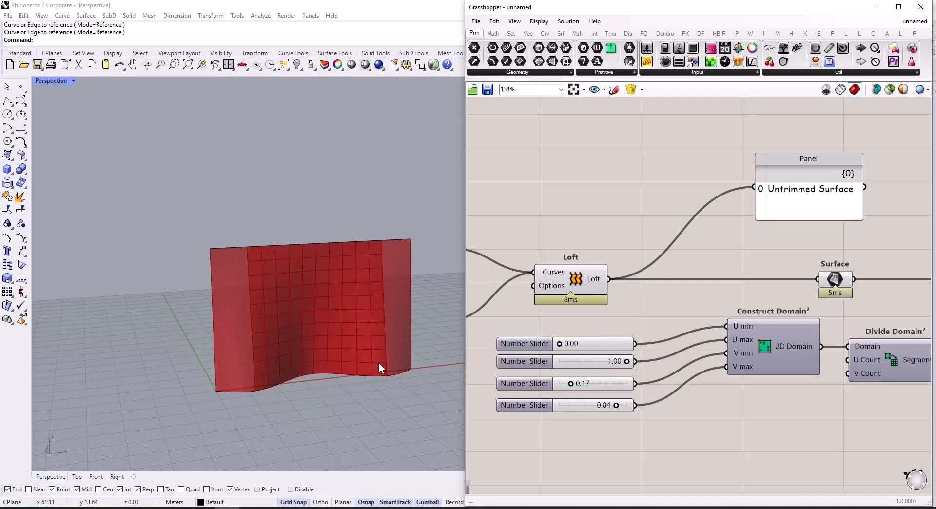
Set the V max slider to 1.00 and the V min slider to 0.00, keeping U min at 0.00.
click(560, 342)
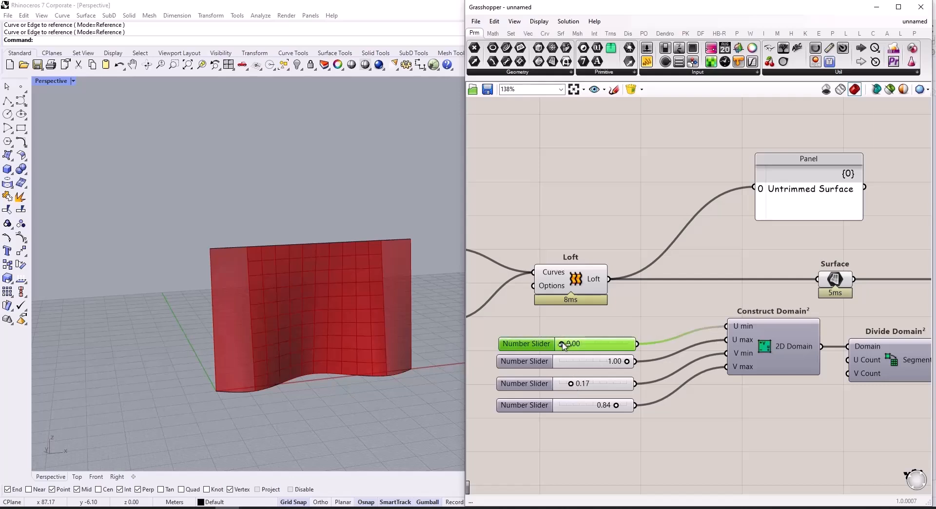
mouse_move(562, 344)
mouse_down()
mouse_move(592, 344)
mouse_move(560, 344)
mouse_up()
mouse_move(571, 383)
mouse_down()
mouse_move(604, 385)
mouse_move(567, 384)
mouse_up()
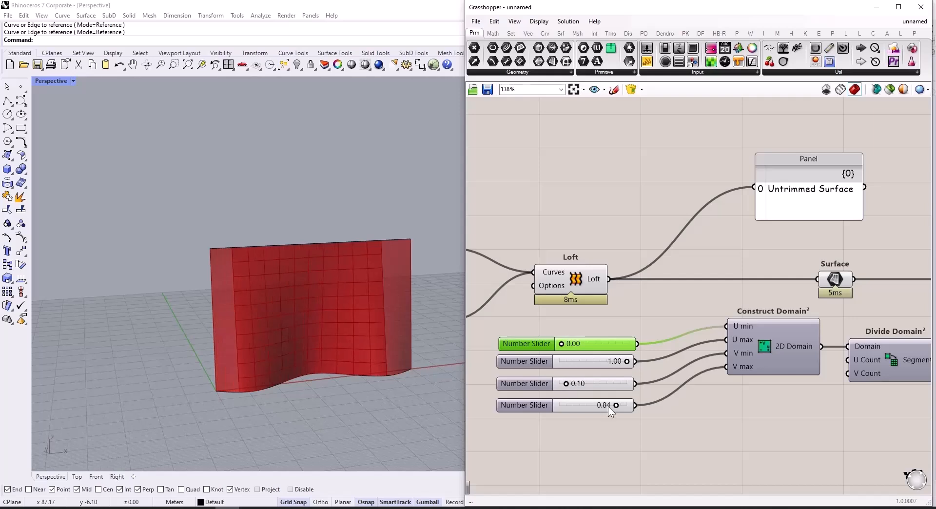
drag(615, 405, 628, 406)
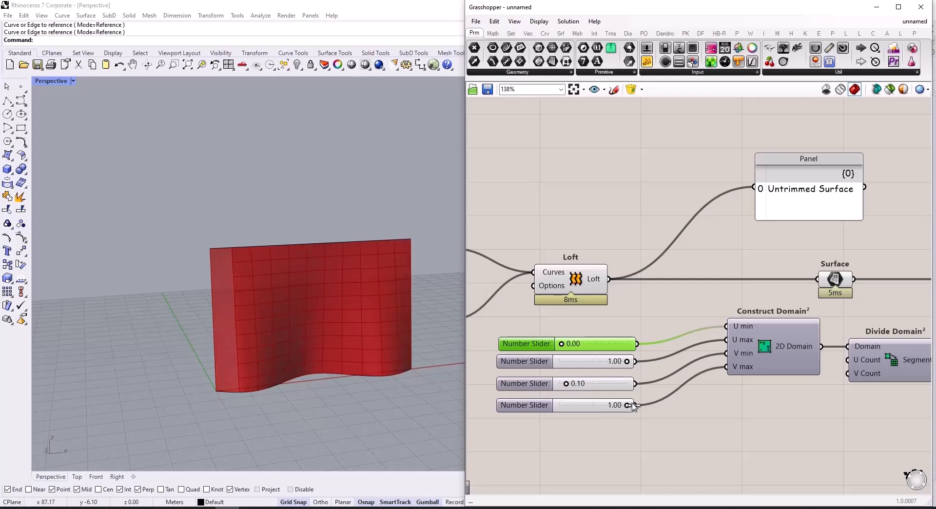
drag(568, 387, 555, 386)
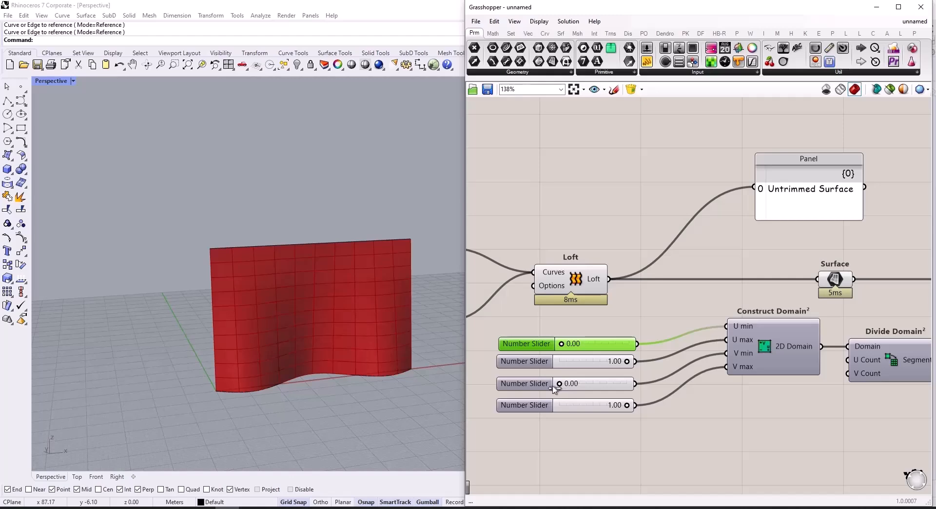
Add number sliders set to 50 and 10 and connect them to the U Count and V Count inputs of Divide Domain².
scroll(541, 383, down, 3)
scroll(736, 390, up, 3)
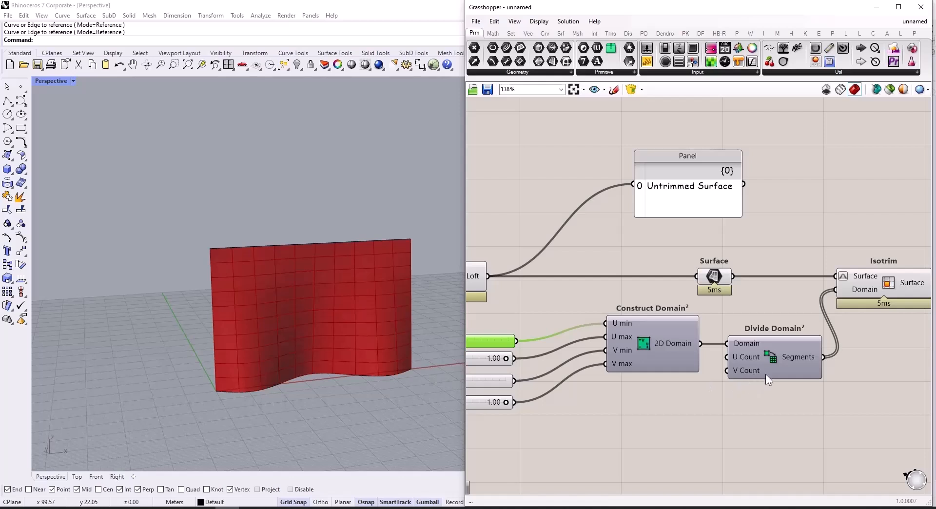
double_click(643, 417)
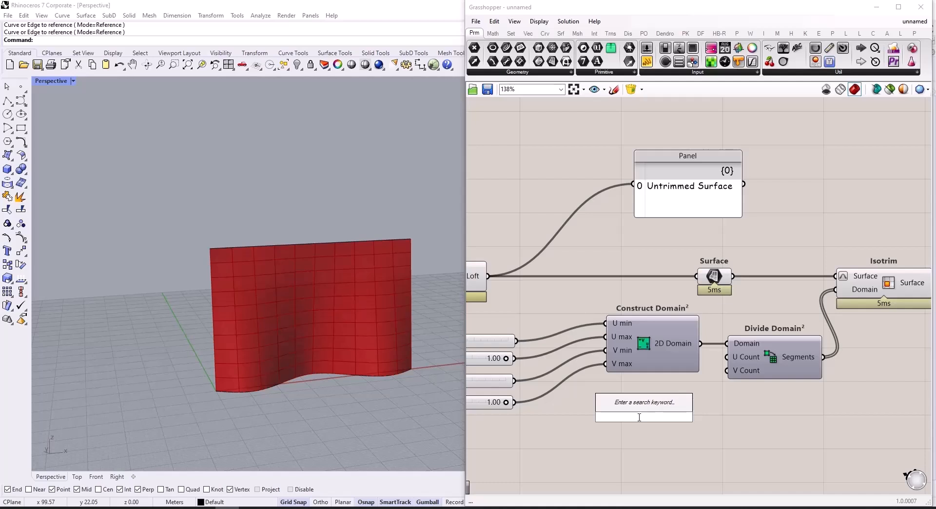
text(50)
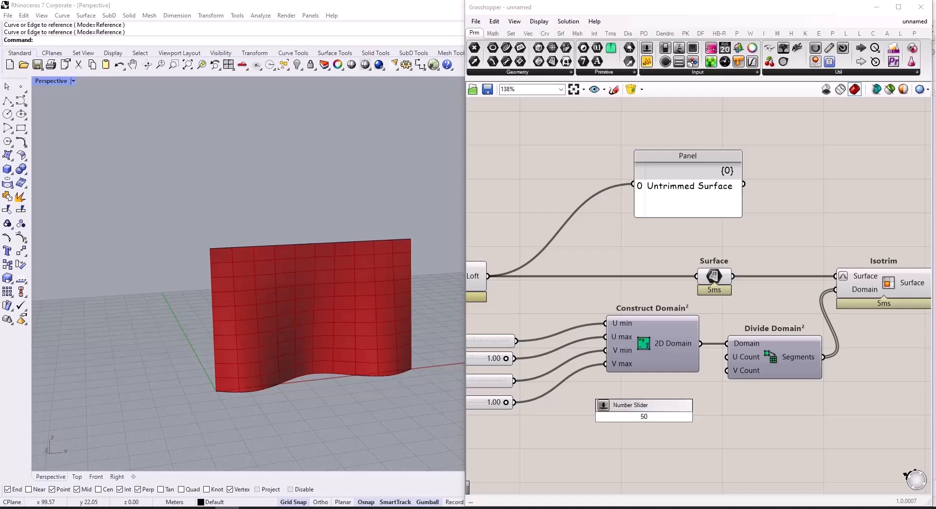
key(Return)
click(619, 420)
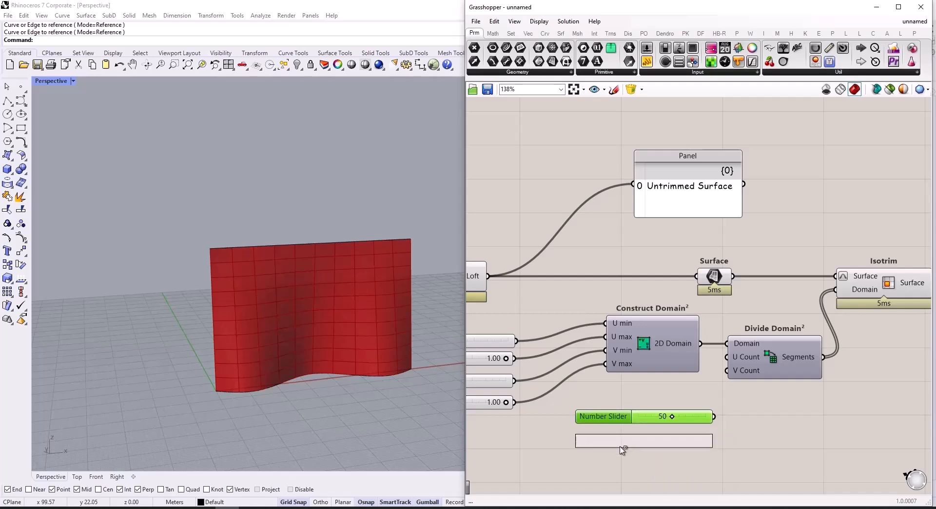
alt+drag(623, 450, 648, 450)
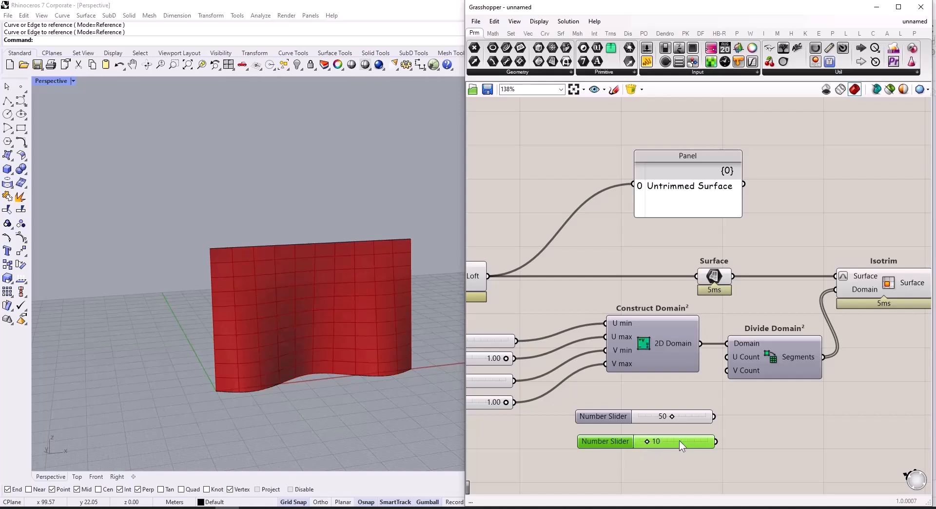
drag(715, 416, 726, 357)
drag(714, 440, 726, 381)
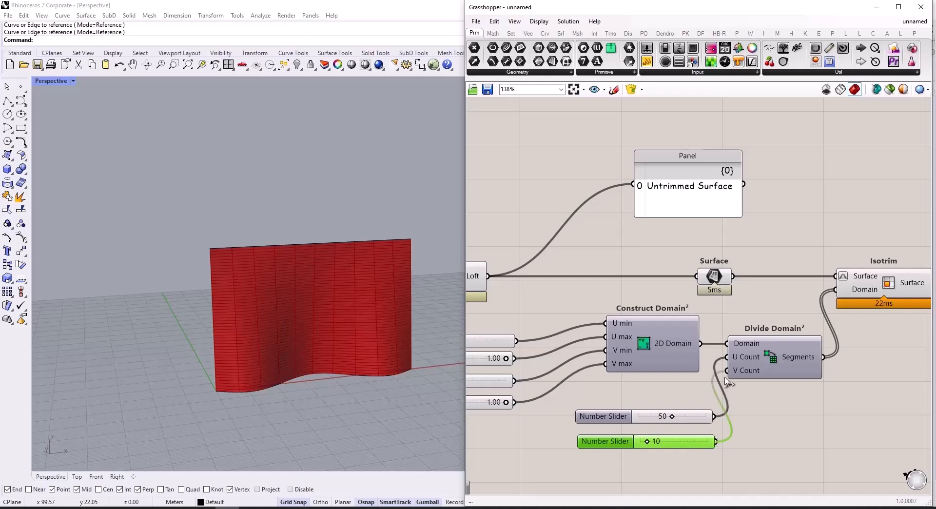
Set the U Count slider of Divide Domain² to 30.
scroll(300, 363, up, 3)
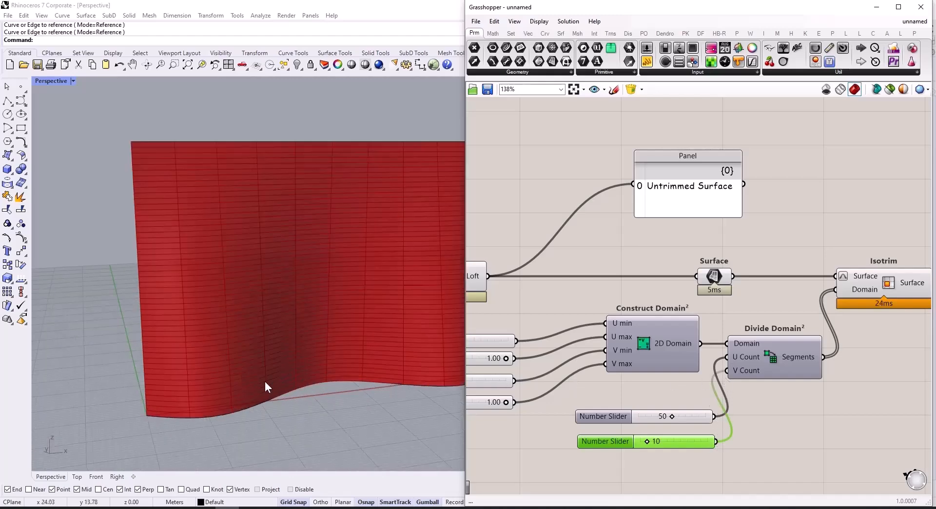
scroll(658, 427, up, 3)
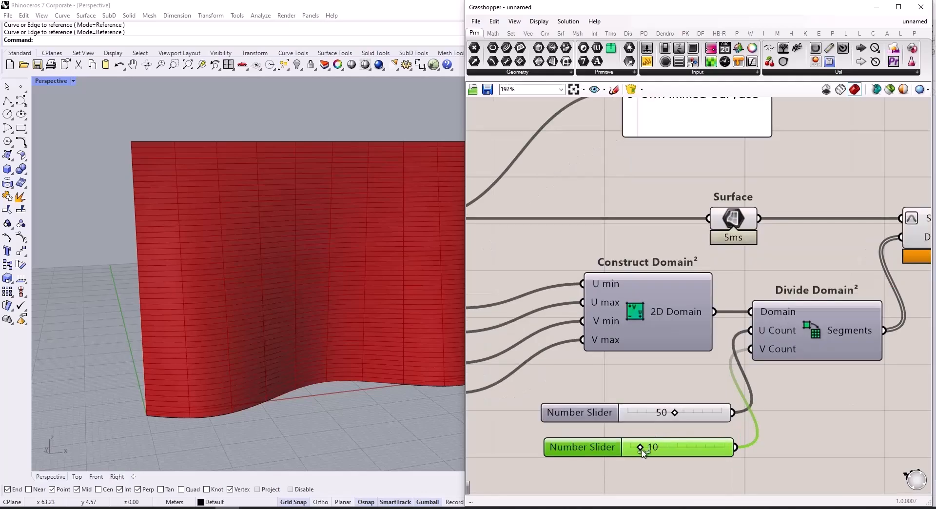
drag(674, 413, 654, 418)
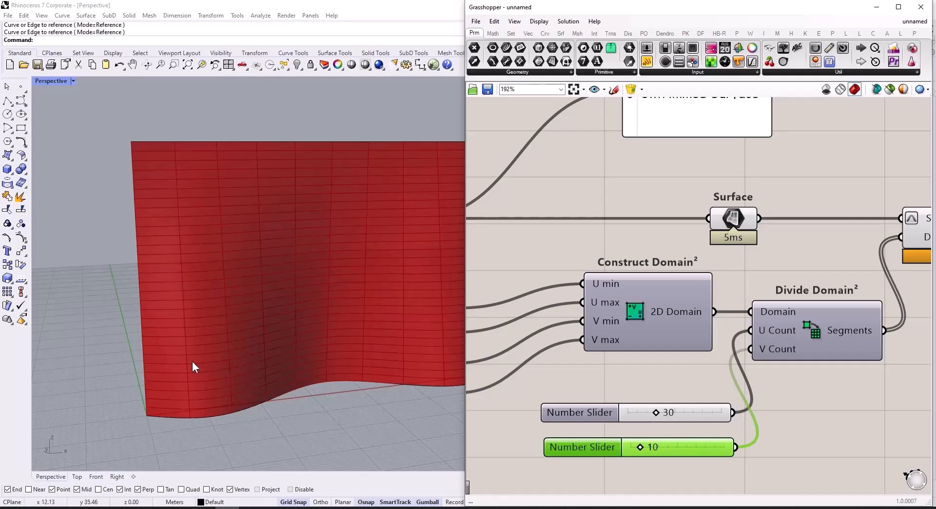
Add an Extrude component after Isotrim and connect the Isotrim Surface output to its Base input.
scroll(648, 377, down, 5)
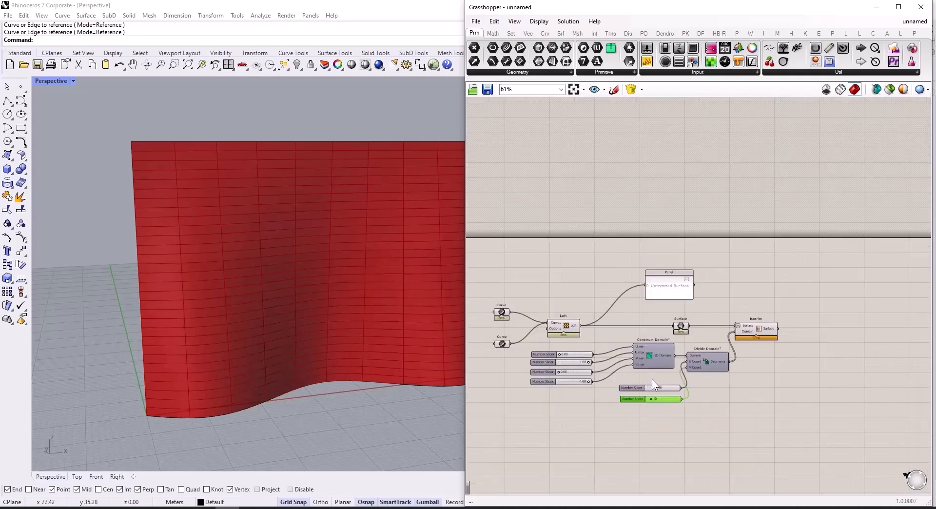
scroll(788, 335, up, 3)
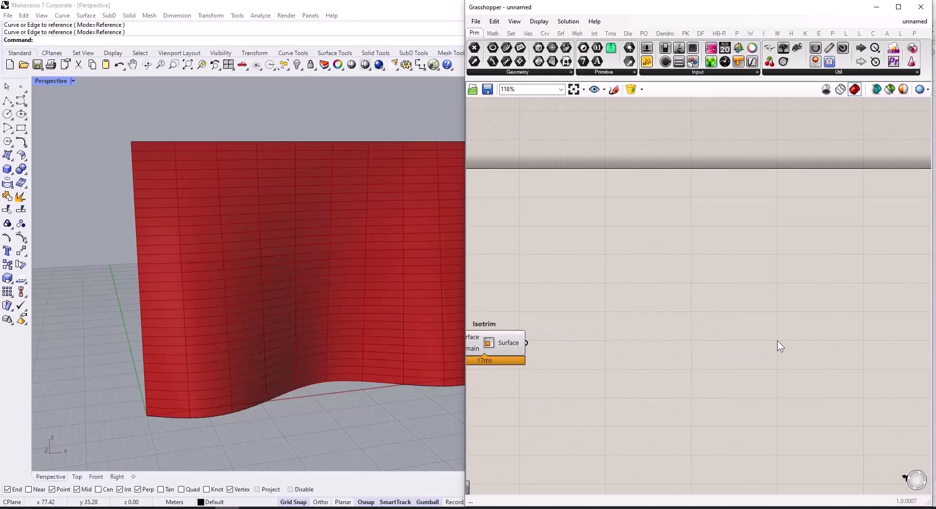
double_click(778, 342)
text(extrud)
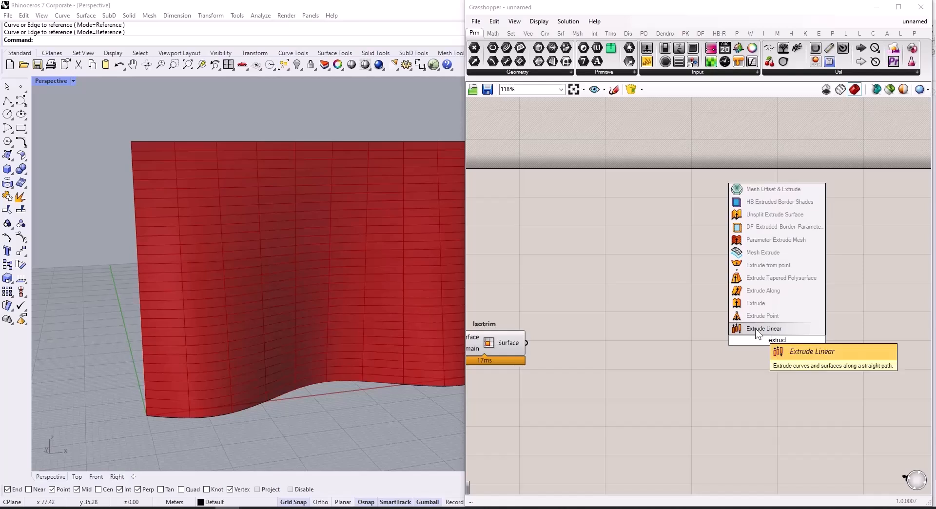
click(756, 290)
drag(528, 344, 817, 358)
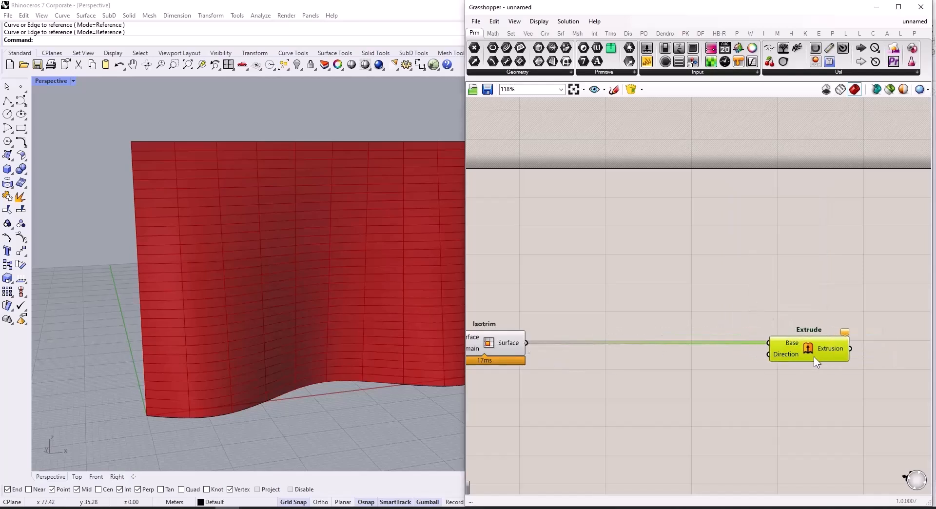
Add a Unit Y component and connect its Unit vector output to the Direction input of Extrude.
double_click(725, 382)
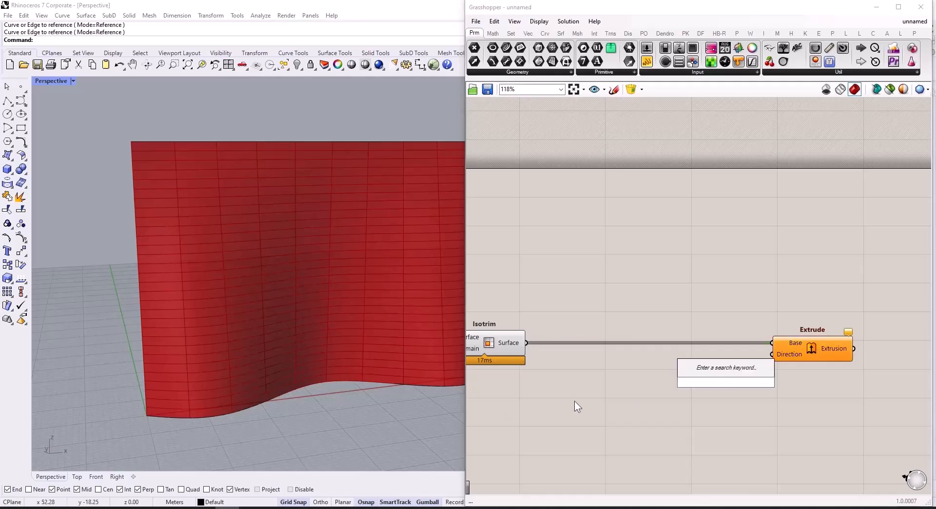
text(unit y)
click(697, 369)
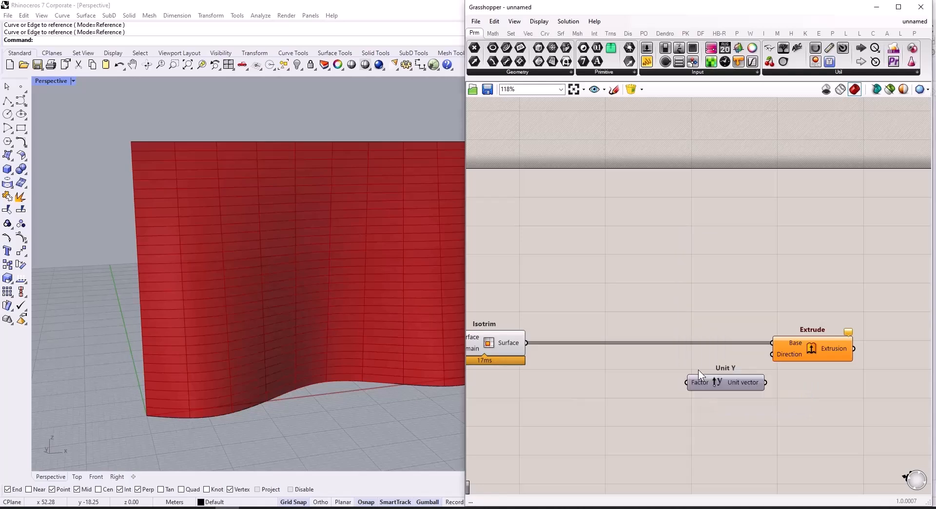
drag(740, 388, 771, 355)
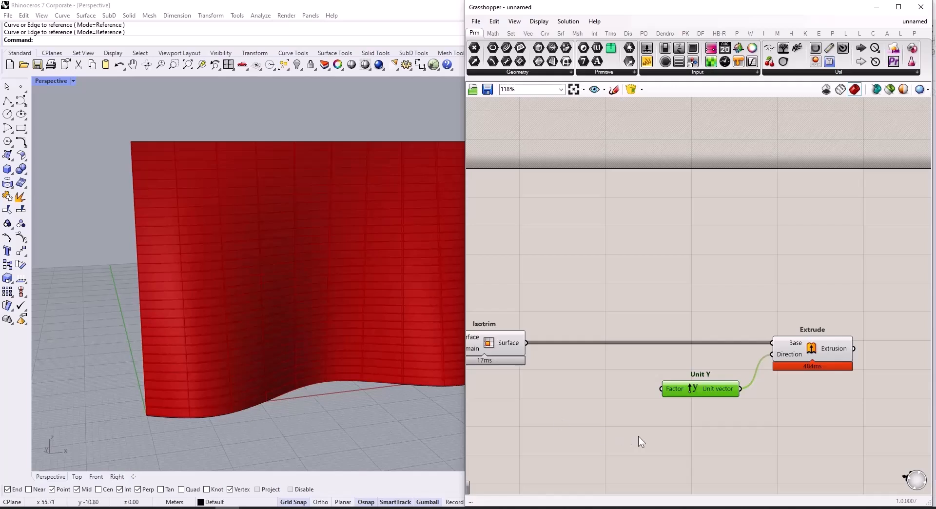
Add a number slider set to 1.25 and connect it to the Factor input of Unit Y.
double_click(612, 400)
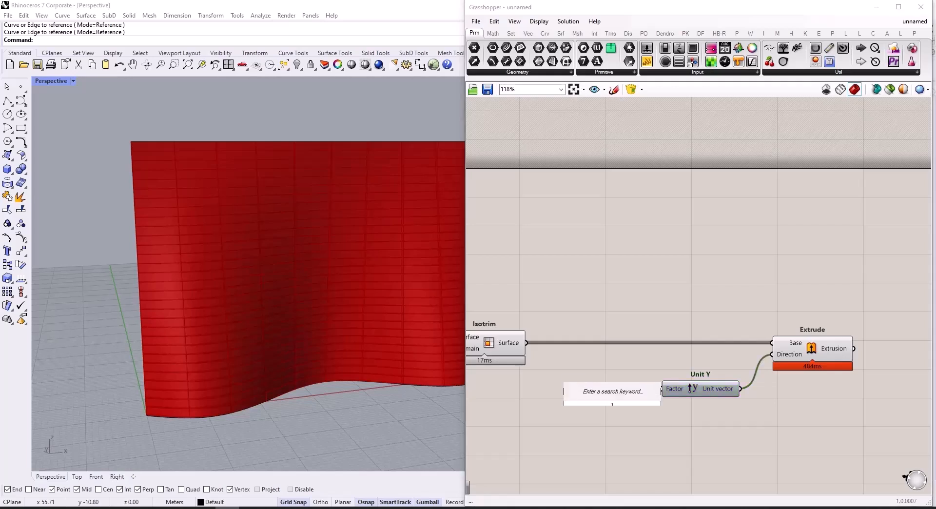
text(1.25)
key(Return)
drag(600, 403, 557, 419)
drag(629, 415, 661, 398)
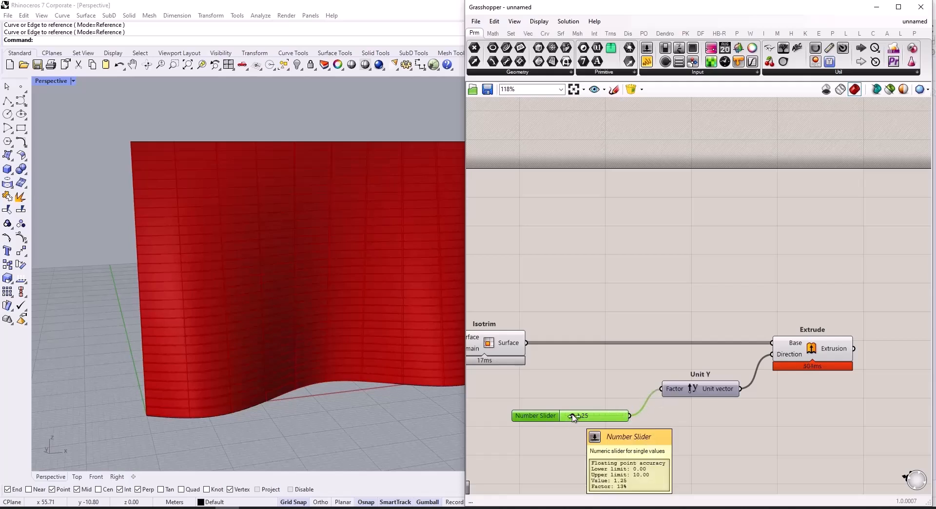
Increase the Unit Y factor slider to 6.18 and check the wall's thickness in the perspective view.
drag(573, 415, 604, 420)
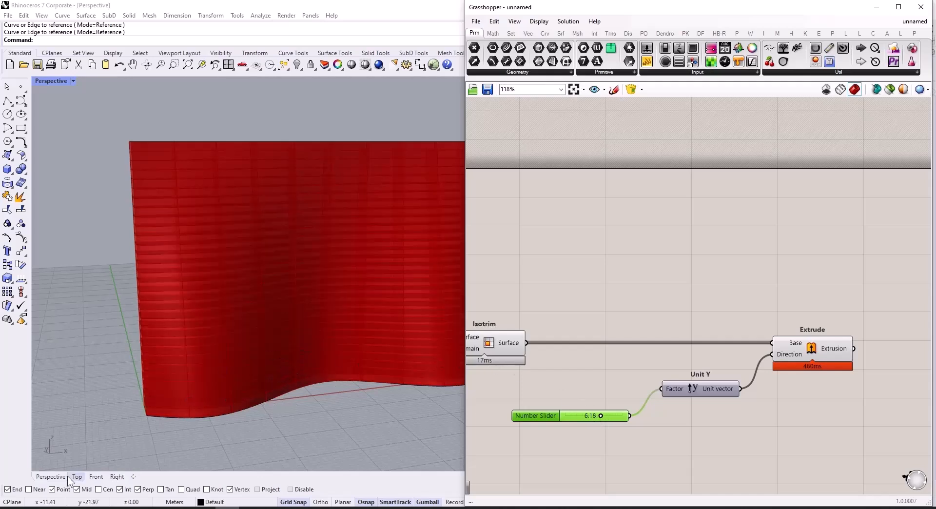
scroll(140, 351, down, 3)
right_drag(140, 351, 168, 407)
scroll(596, 312, down, 3)
Add a Custom Preview component and connect the Extrusion output to its Geometry input.
scroll(597, 313, down, 1)
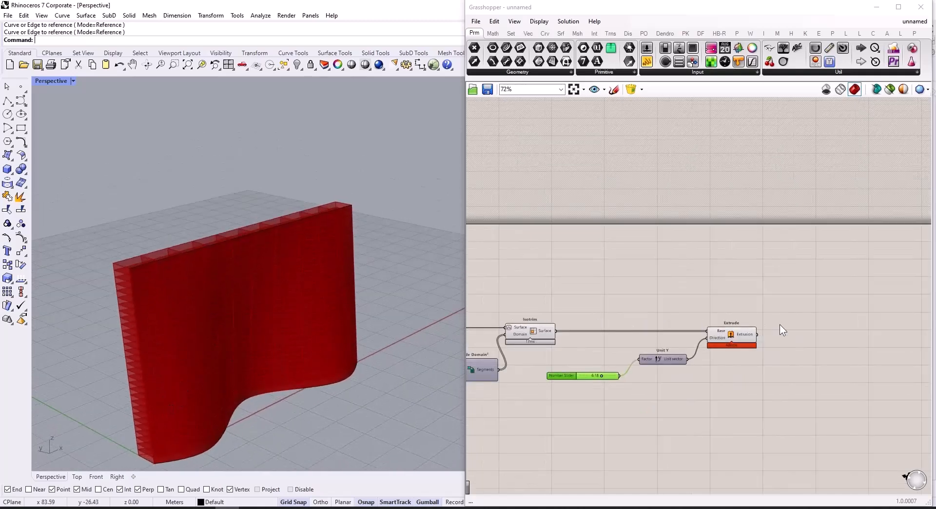
double_click(823, 328)
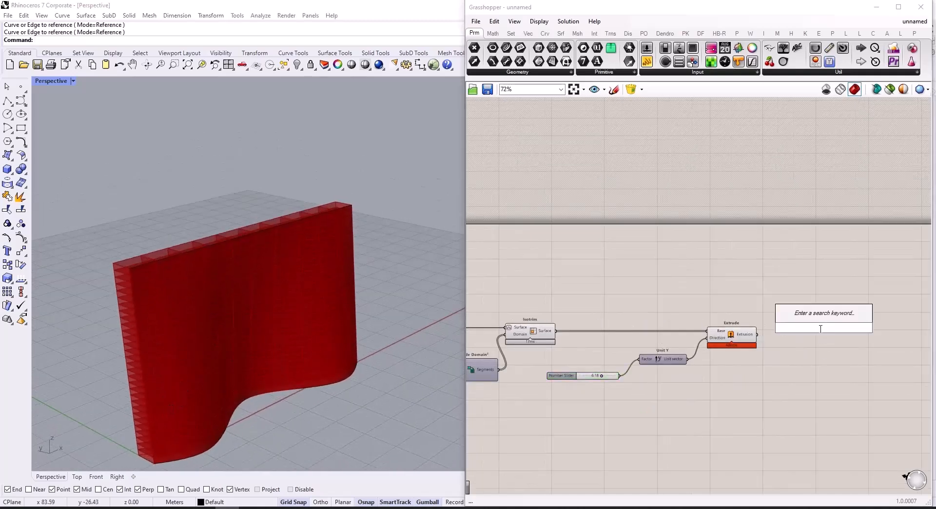
text(c)
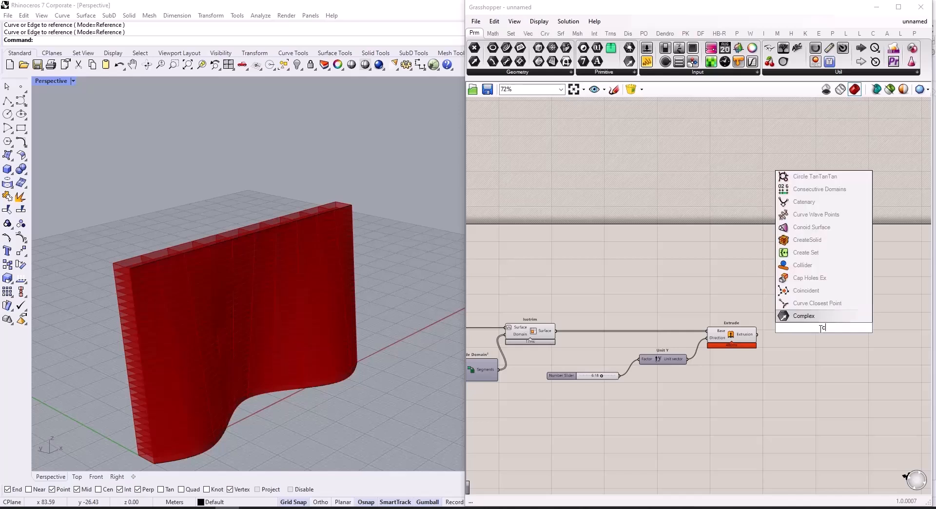
text(os)
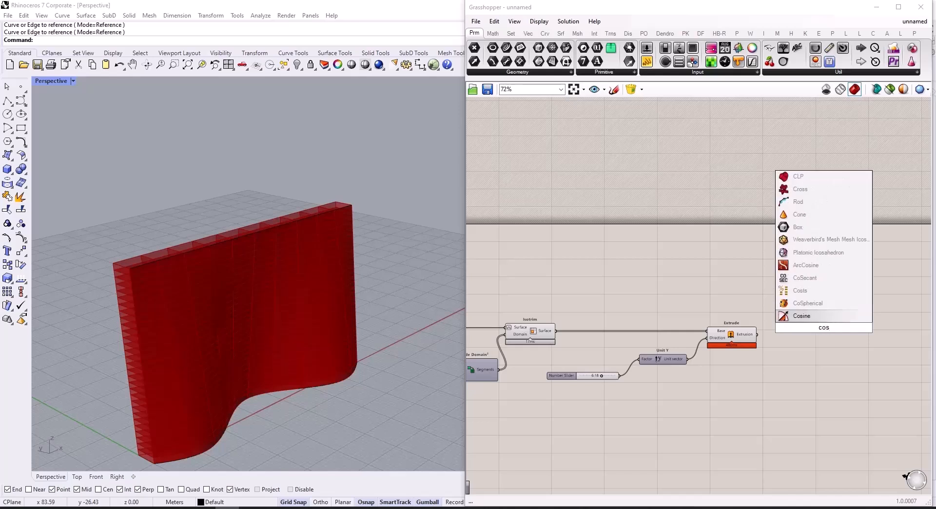
key(BackSpace)
key(BackSpace)
text(ustom)
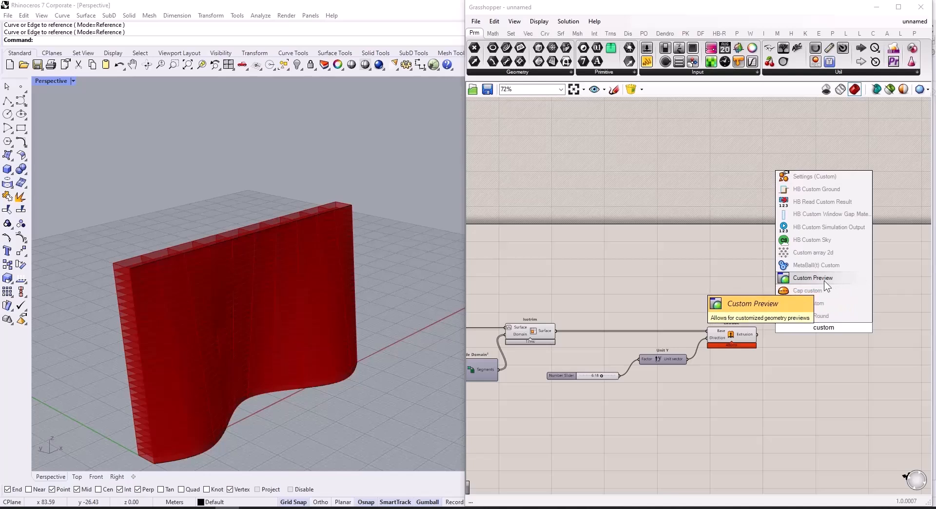
click(824, 279)
drag(758, 334, 848, 339)
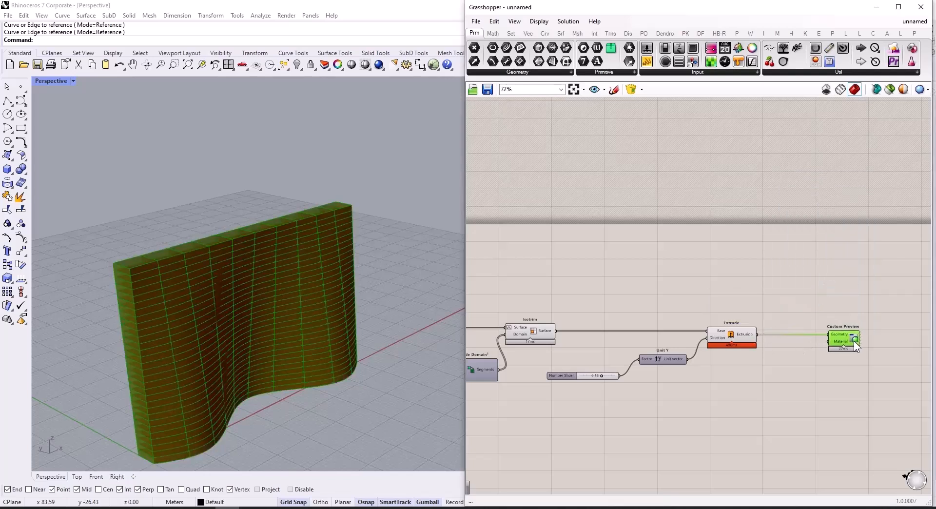
Add a Colour Swatch and connect it to the Material input of Custom Preview.
click(783, 293)
double_click(784, 294)
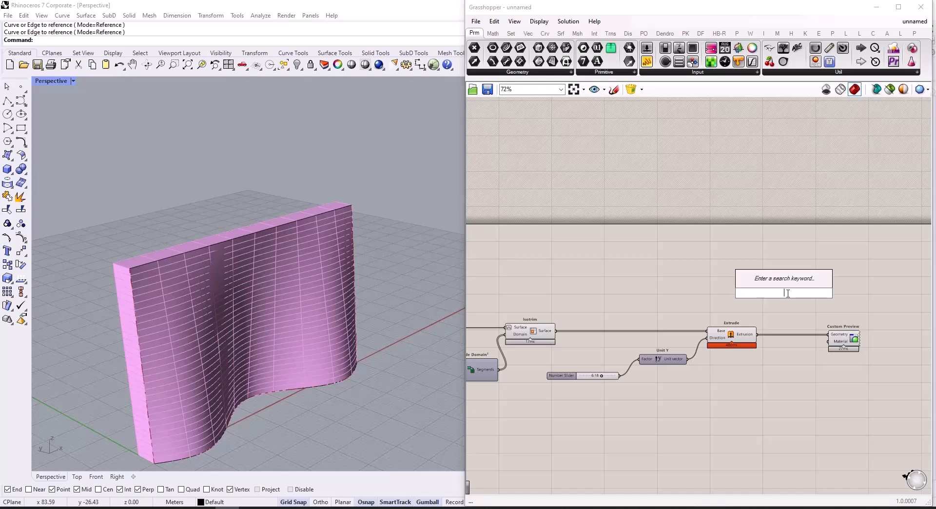
text(co)
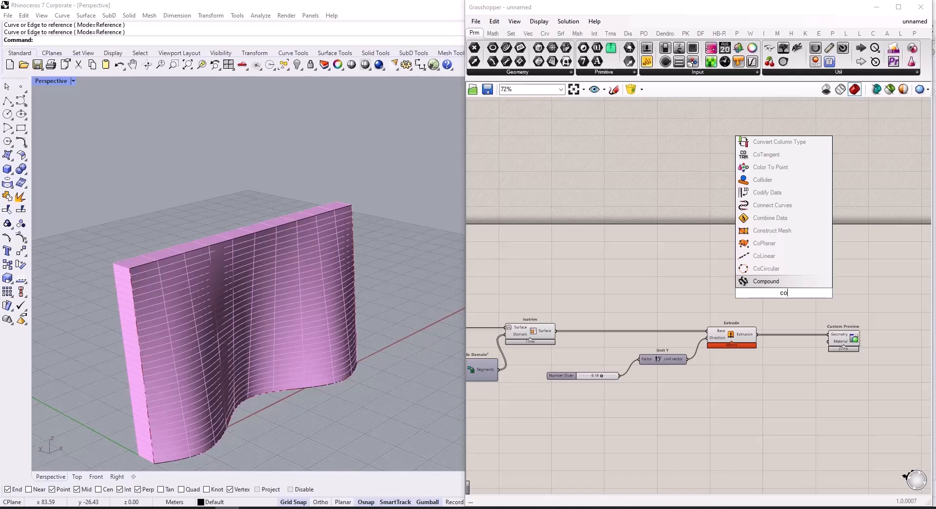
scroll(786, 241, down, 1)
click(799, 210)
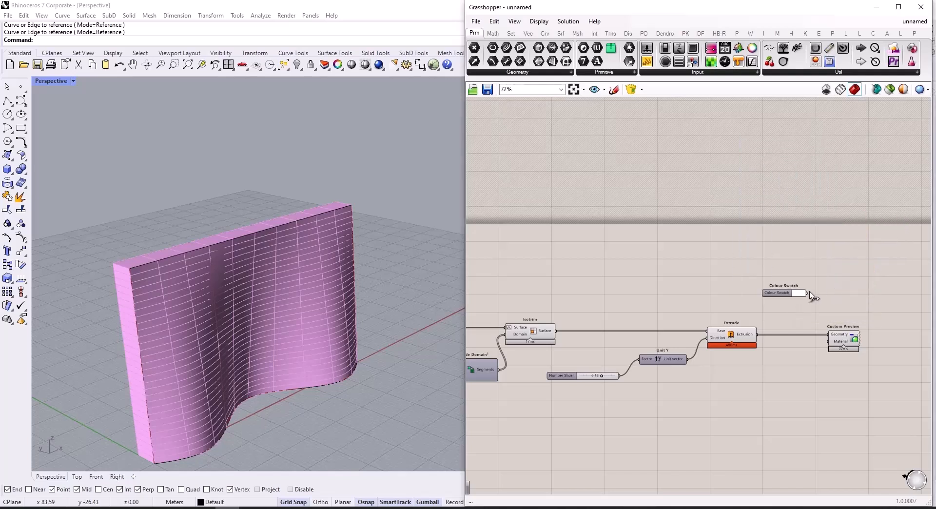
drag(807, 293, 829, 342)
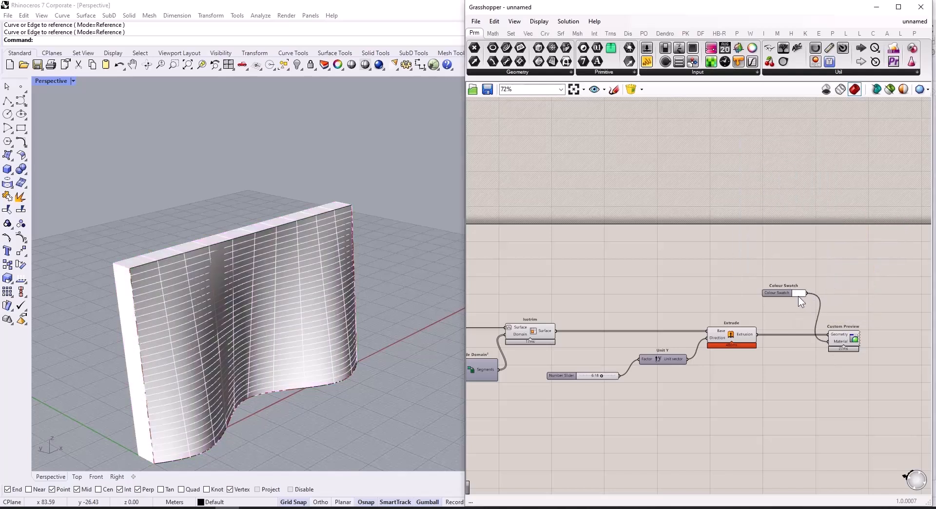
Change the Colour Swatch to blue with a hue of 227° and a value of 86.
click(798, 295)
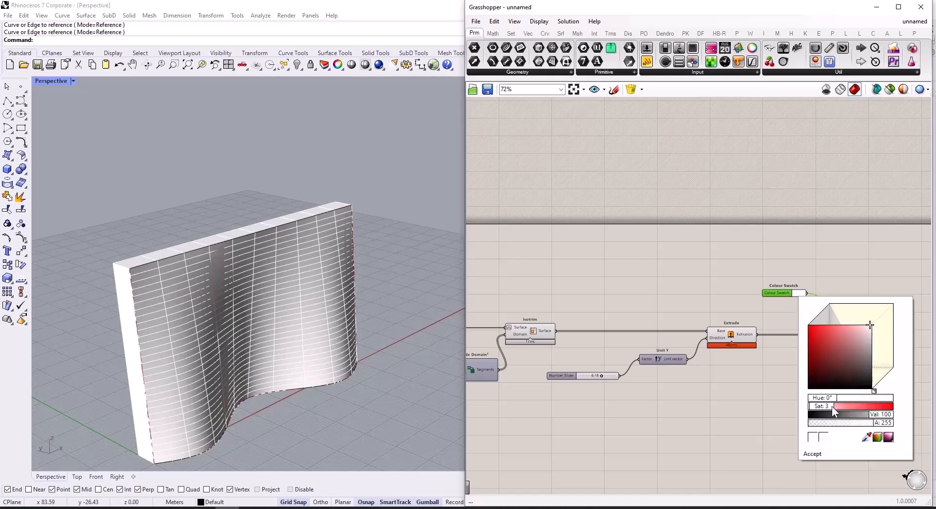
double_click(831, 405)
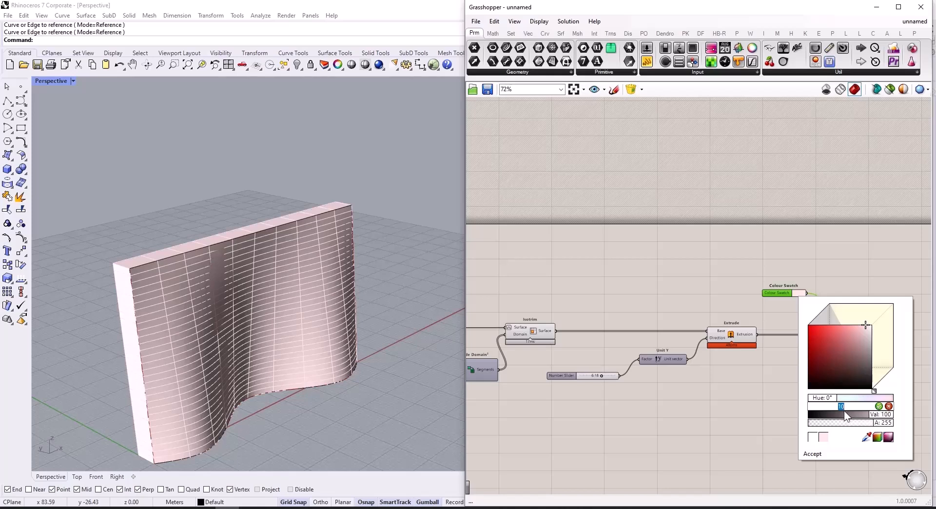
click(844, 329)
drag(844, 329, 828, 333)
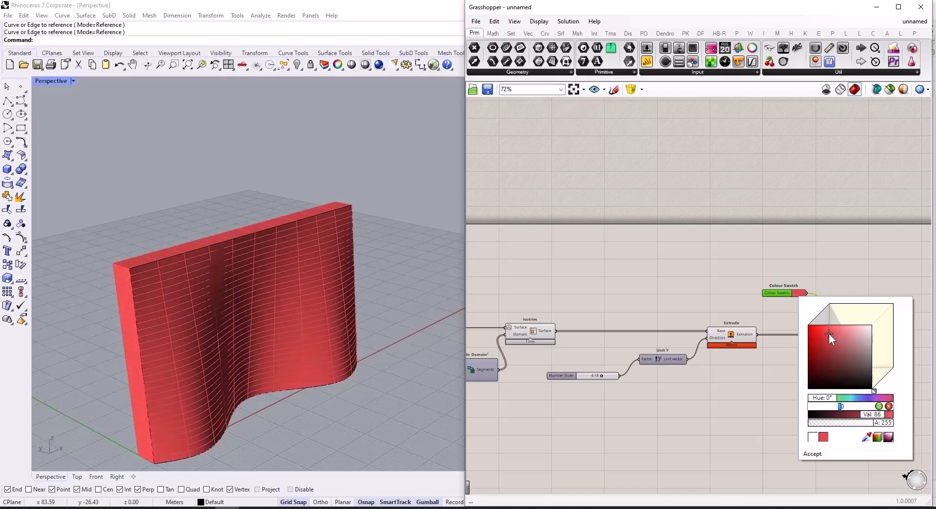
click(864, 398)
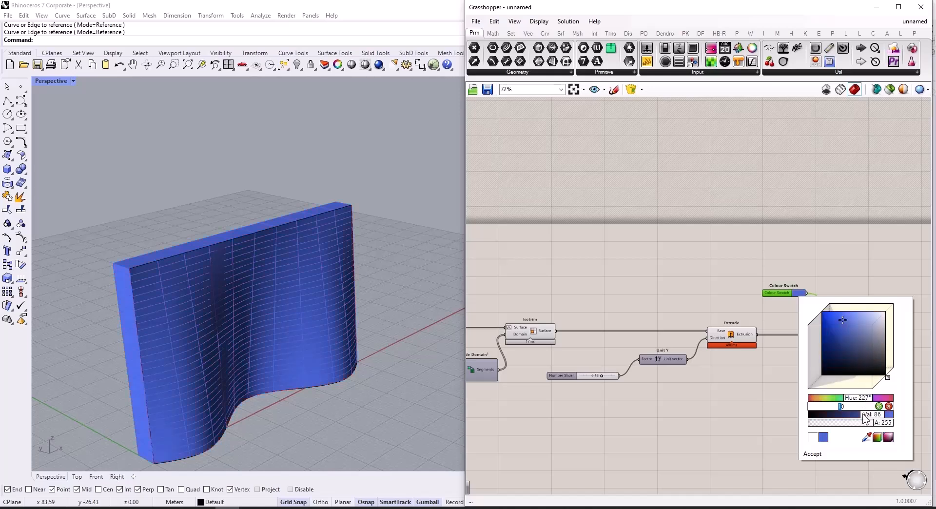
click(746, 443)
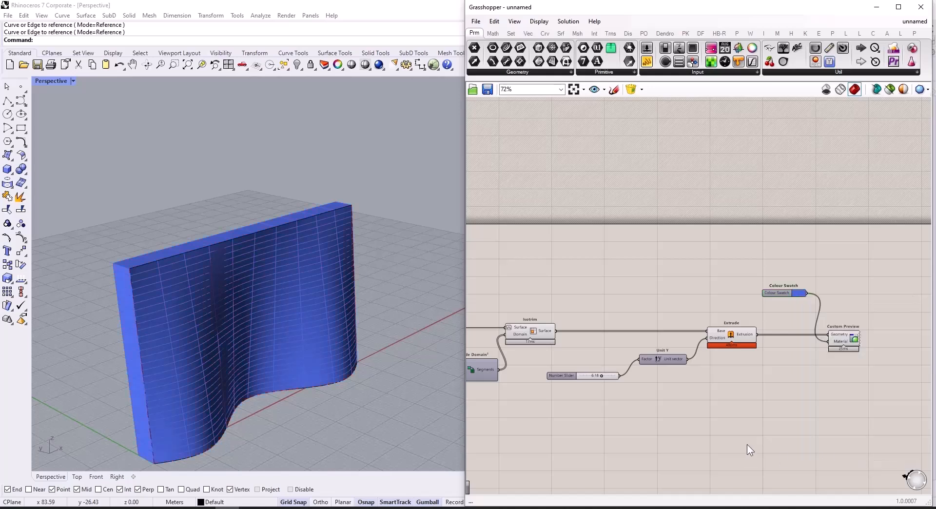
Set the Unit Y factor slider to 9.00 to thicken the extruded wall.
scroll(598, 388, up, 5)
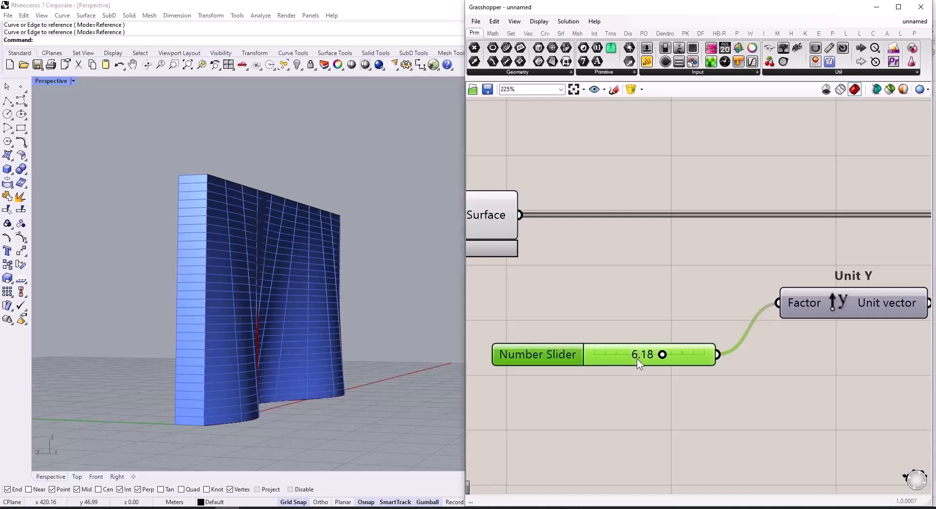
double_click(636, 358)
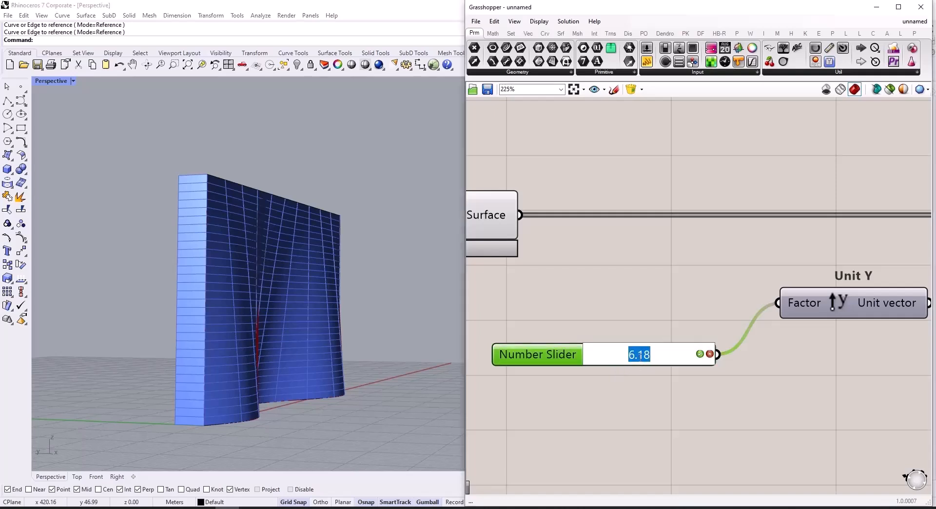
text(9)
key(Return)
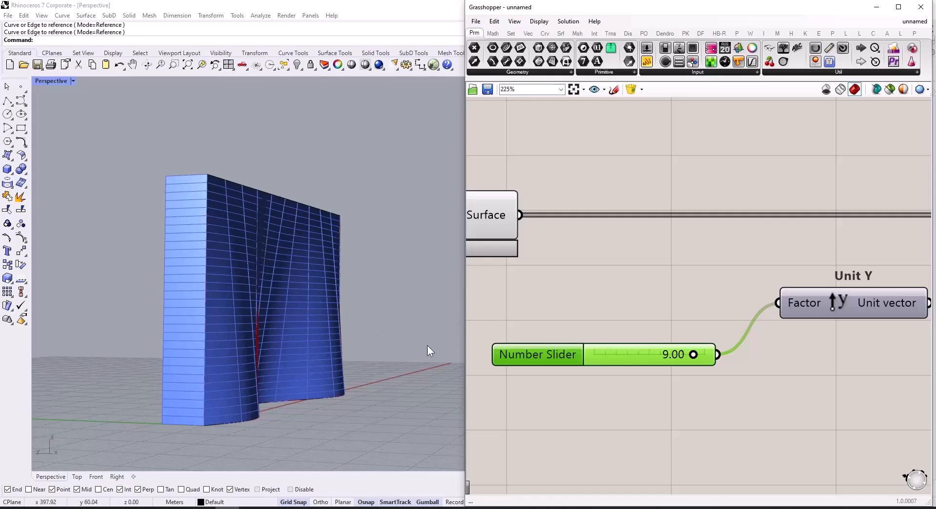
right_drag(426, 345, 298, 414)
Widen the gap between Unit Y and Extrude and place a vector Reverse component there.
scroll(601, 332, down, 5)
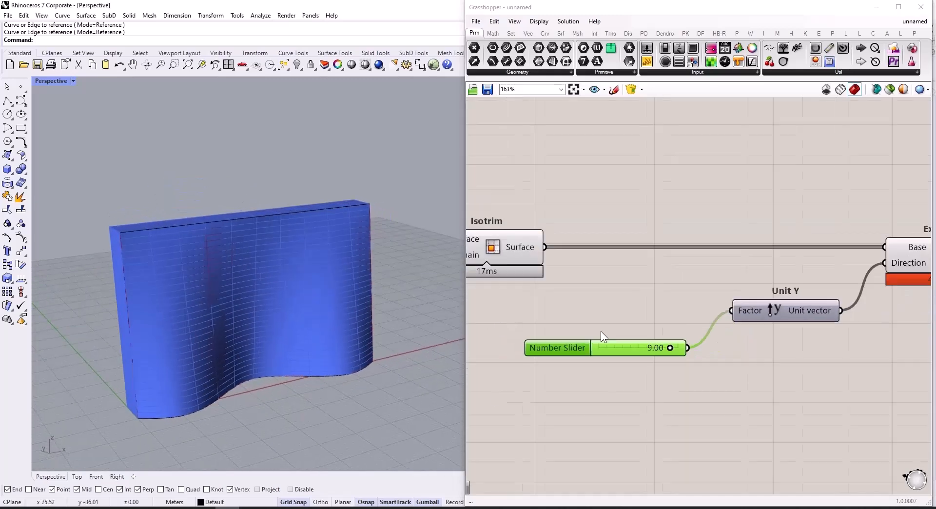
scroll(775, 327, up, 1)
alt+drag(761, 376, 867, 396)
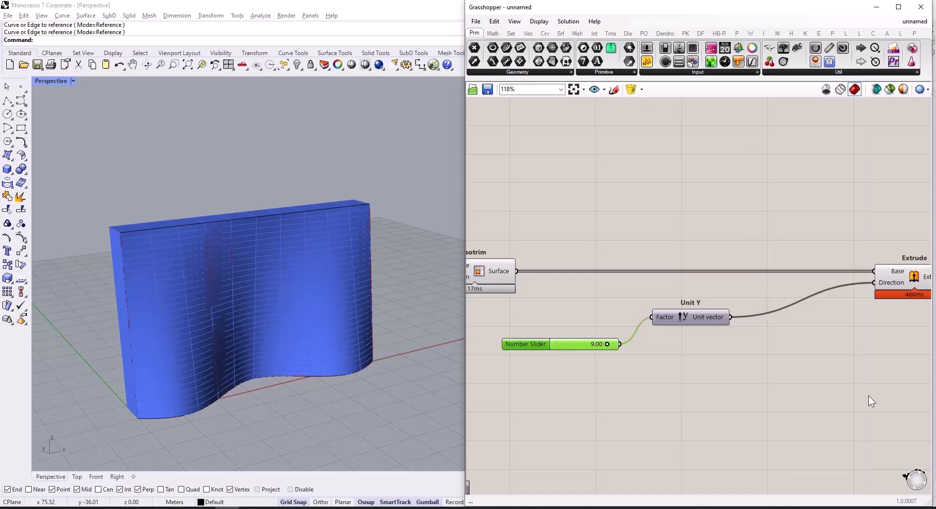
double_click(816, 332)
text(rever)
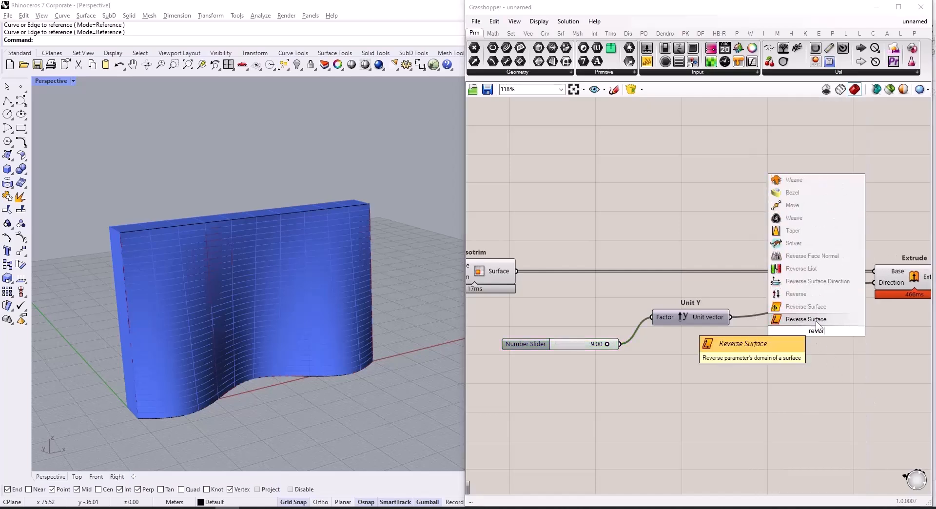
click(798, 294)
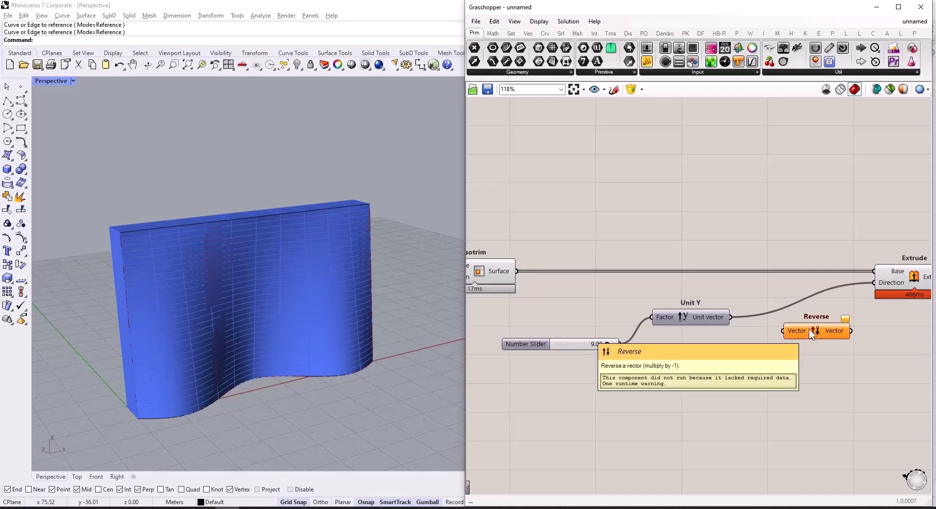
Route the Unit Y vector through Reverse into Extrude's Direction input and set the Unit Y factor slider to 6.00.
drag(730, 317, 782, 331)
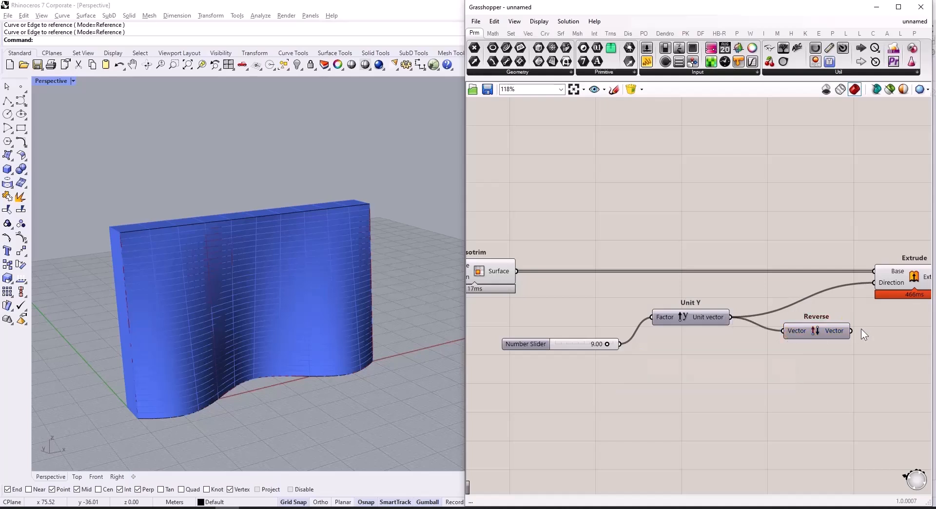
drag(851, 331, 865, 287)
click(581, 345)
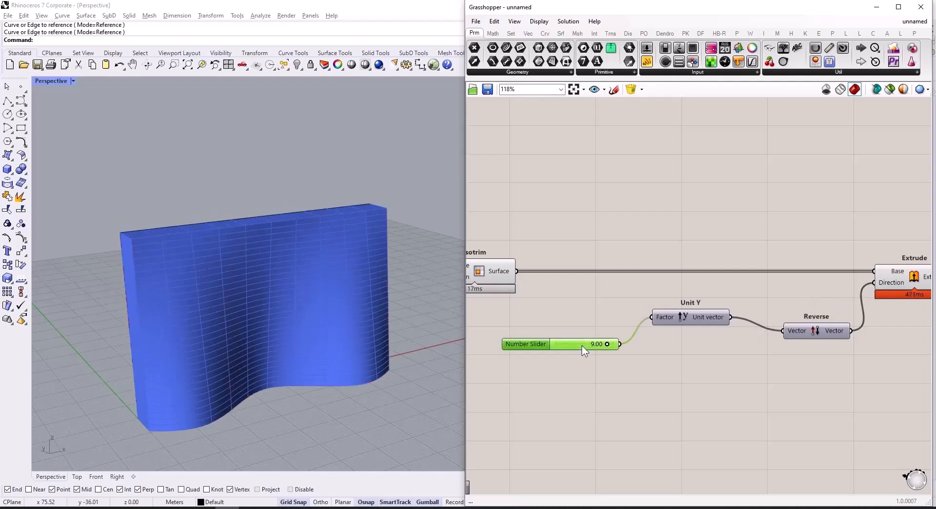
double_click(581, 345)
text(6)
key(Return)
click(611, 378)
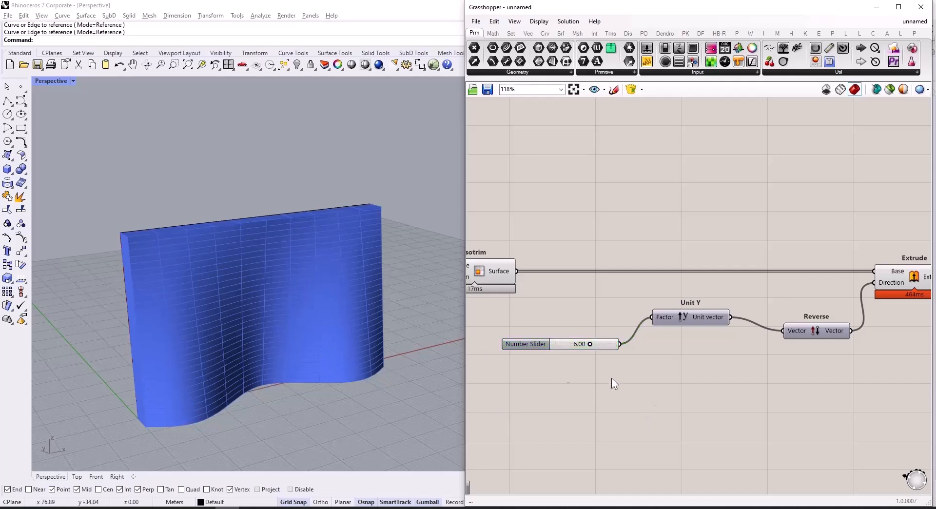
Widen the gap between Isotrim and the Unit Y, Reverse and Extrude components, and move the factor slider close to Unit Y.
right_drag(349, 410, 416, 397)
right_drag(363, 388, 258, 350)
scroll(262, 348, up, 4)
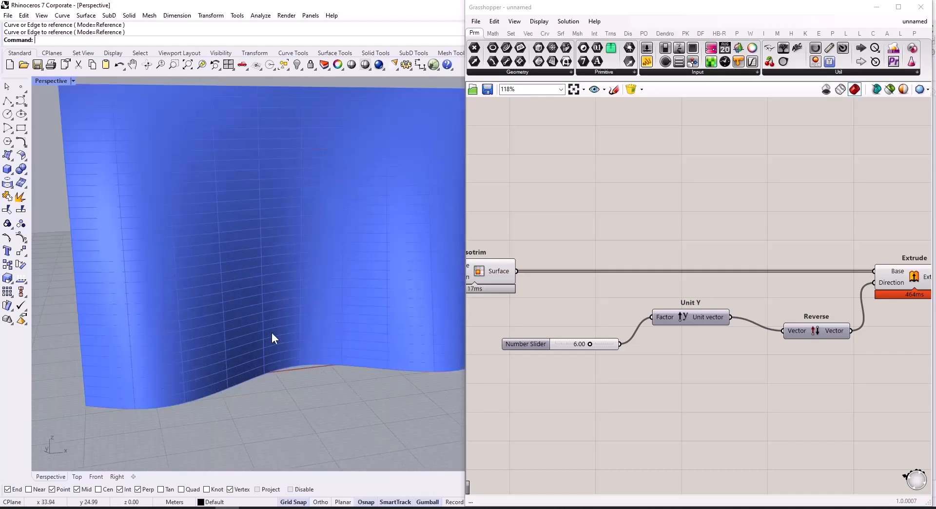
scroll(268, 329, down, 4)
scroll(251, 321, up, 2)
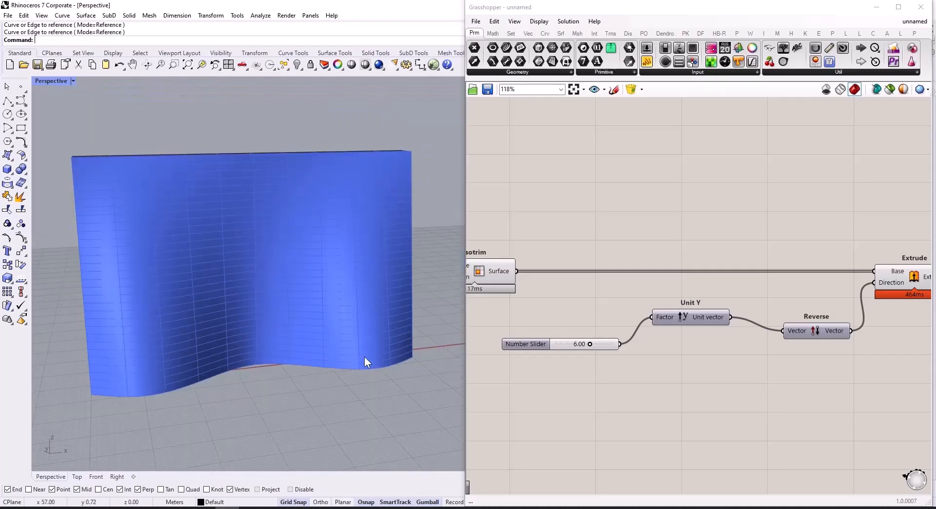
scroll(723, 335, down, 4)
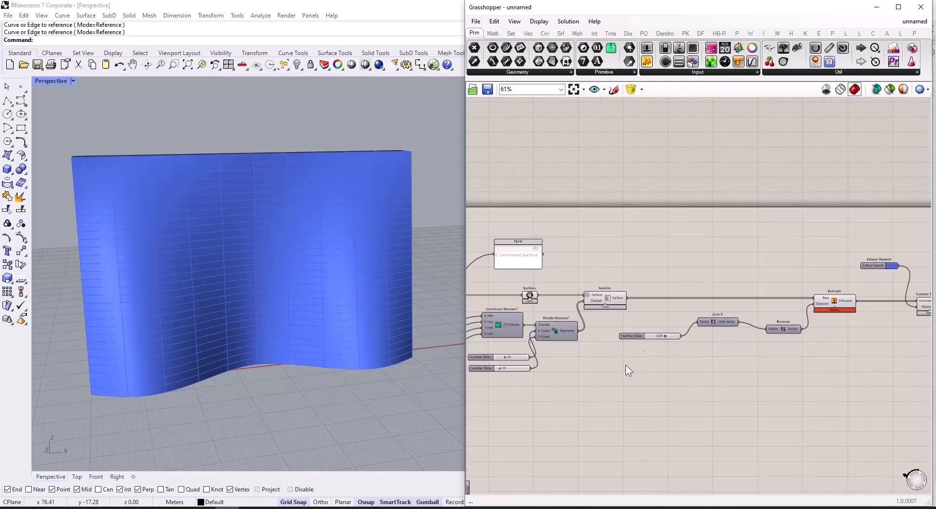
alt+drag(651, 390, 740, 402)
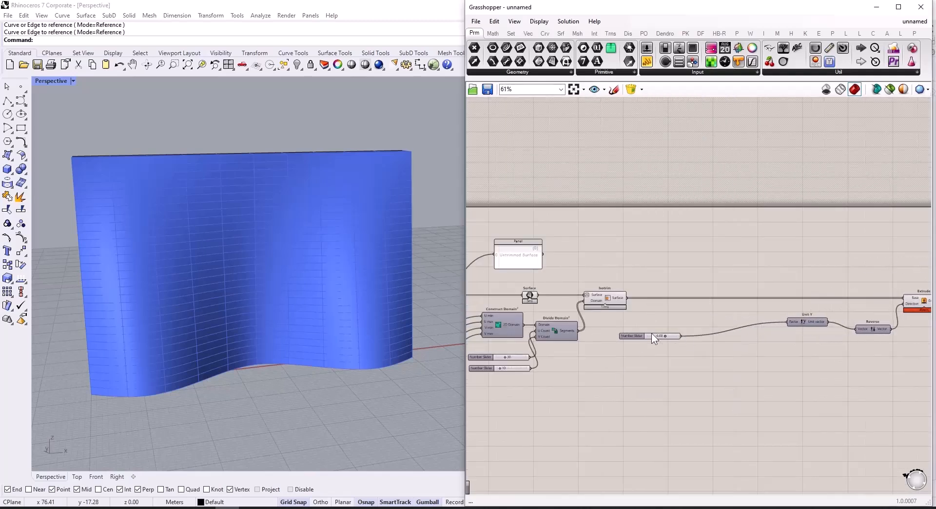
drag(651, 332, 724, 320)
Add a Series component below the 6.00 factor slider.
scroll(833, 319, up, 5)
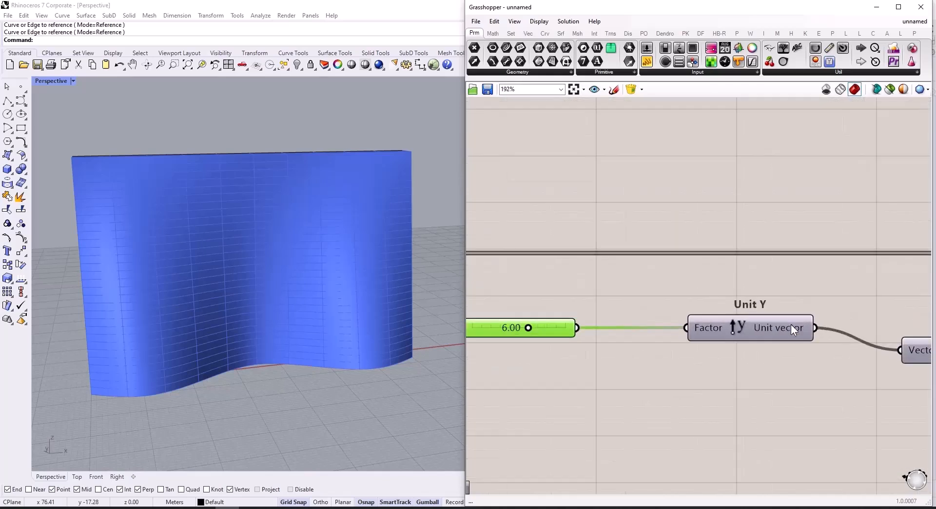
scroll(799, 303, down, 3)
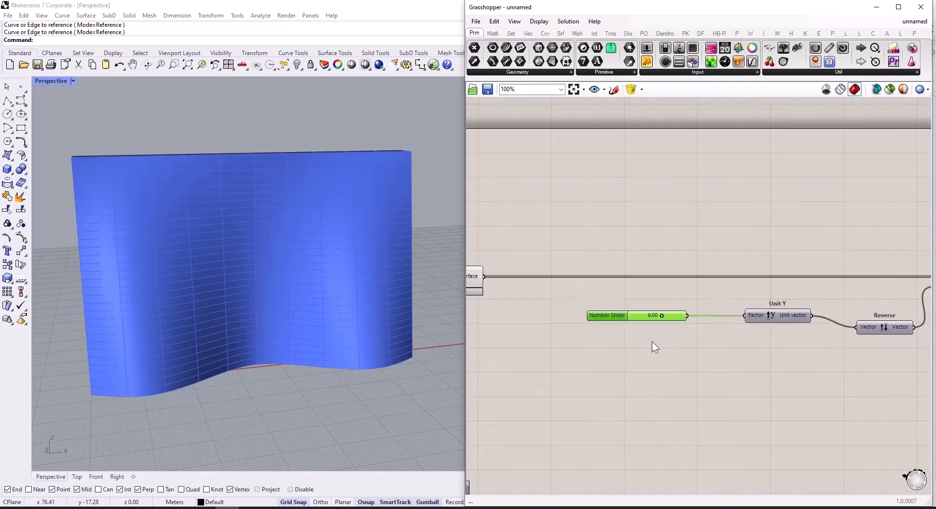
double_click(702, 317)
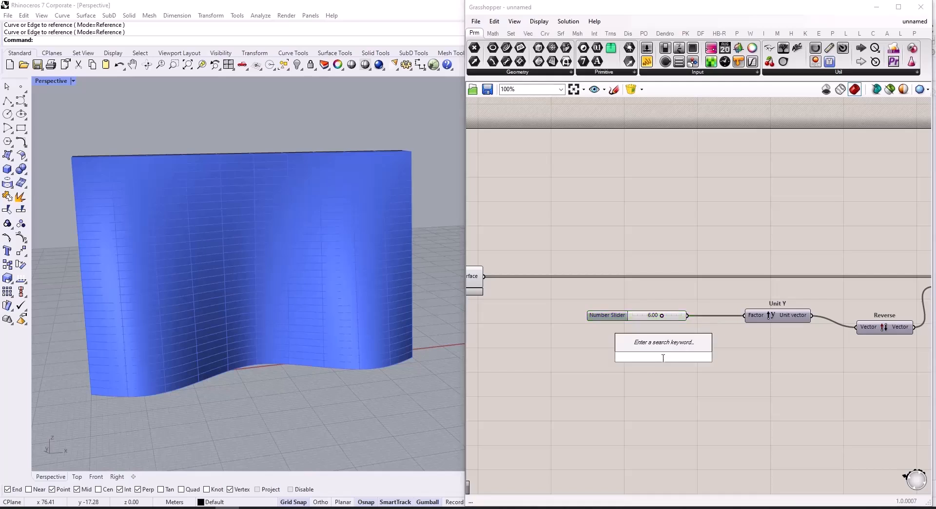
text(ser)
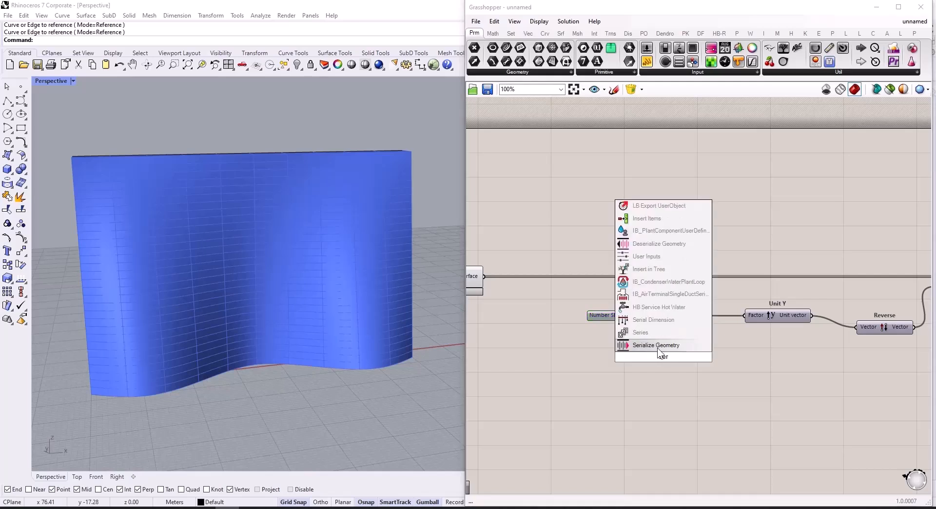
click(642, 332)
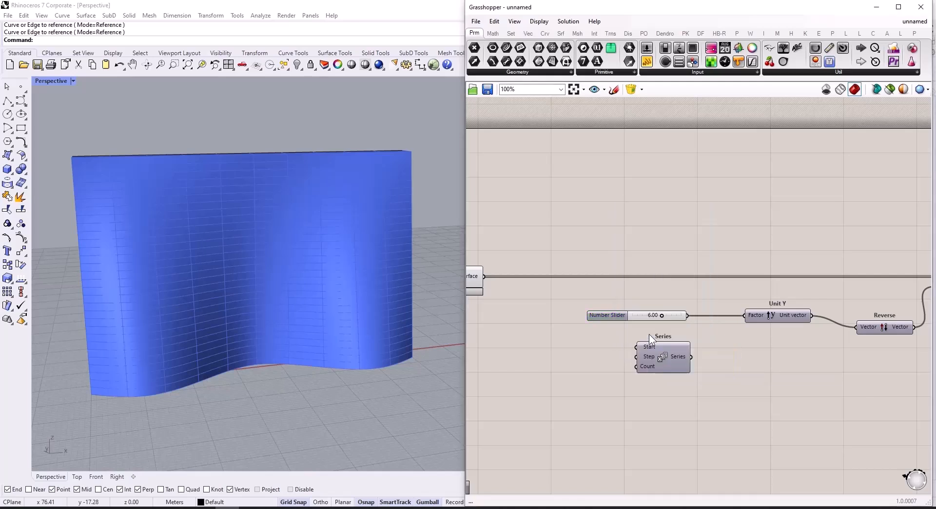
Create a number slider with the value 0.05 and connect it to the Start input of Series.
double_click(599, 343)
text(.0)
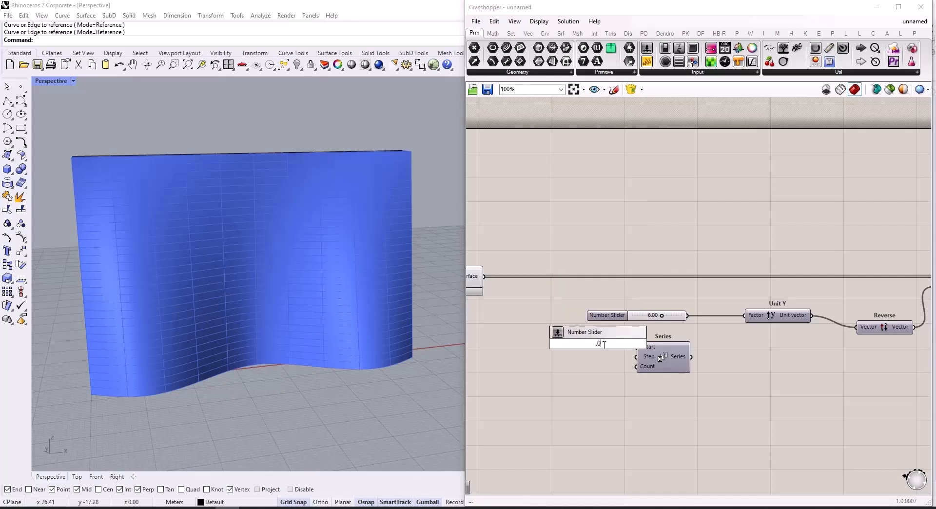
text(5)
key(Return)
scroll(603, 344, up, 2)
click(558, 332)
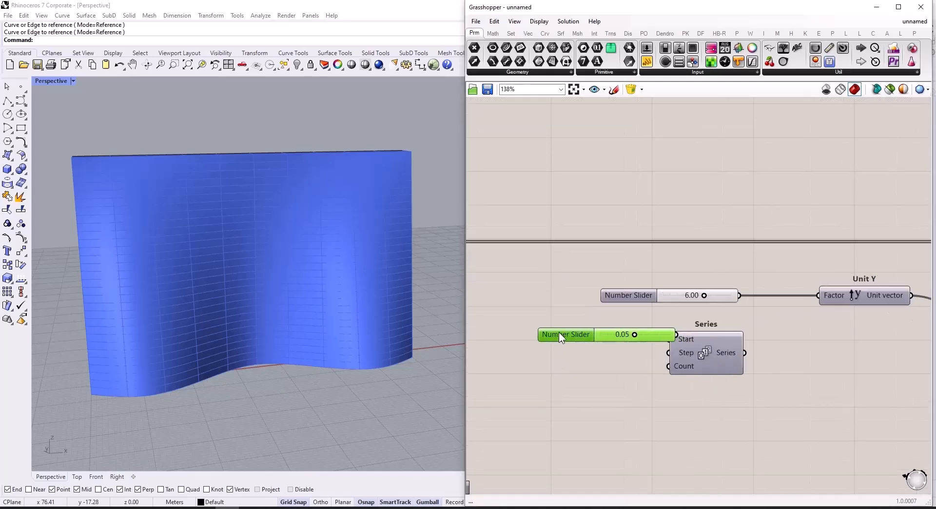
drag(639, 336, 615, 347)
Add a Multiplication component between Divide Domain² and Series.
mouse_move(687, 350)
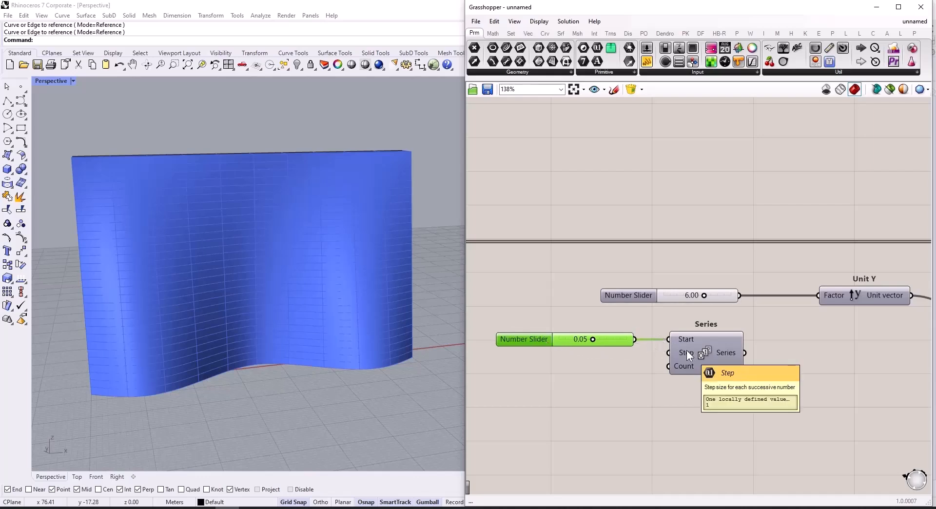
scroll(696, 370, down, 2)
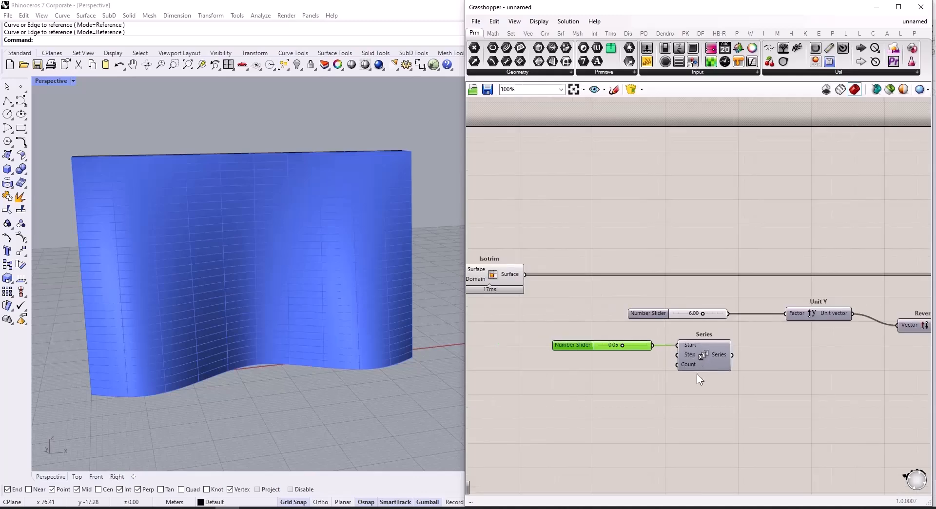
scroll(761, 359, down, 3)
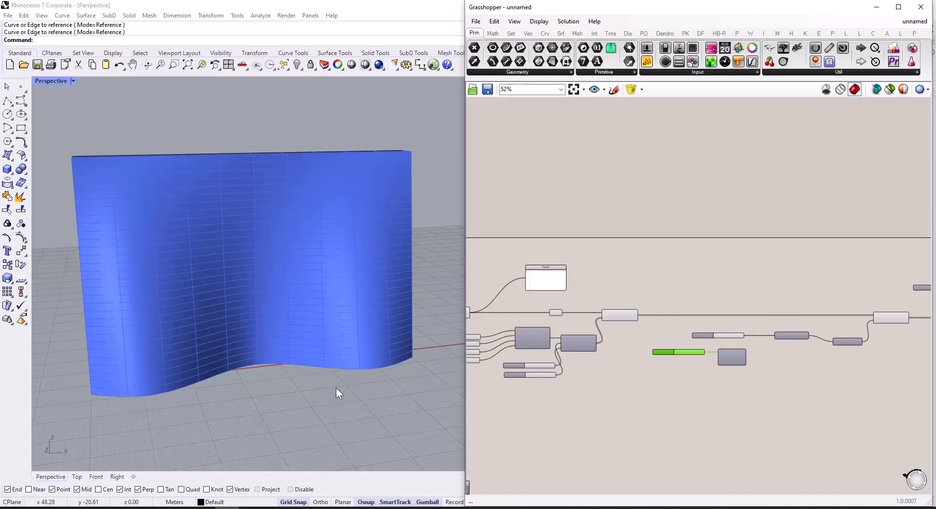
scroll(528, 382, up, 6)
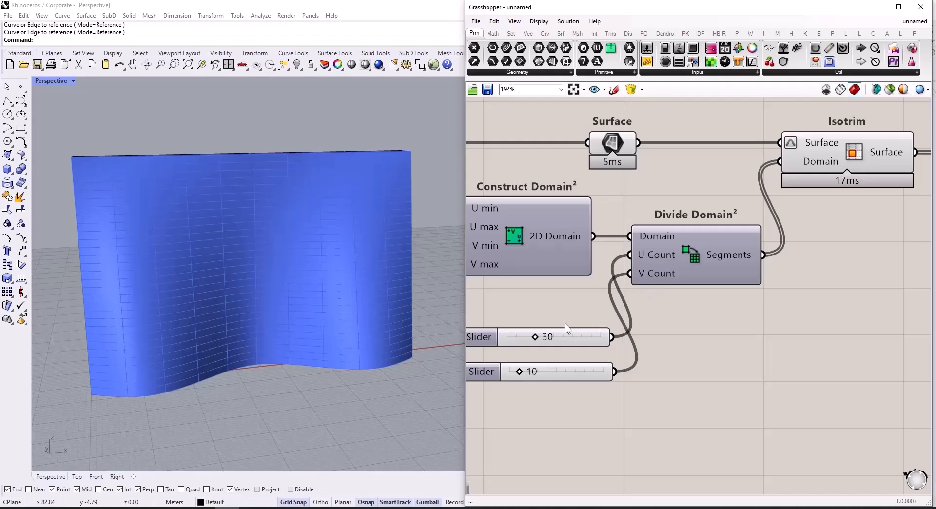
scroll(512, 348, down, 3)
scroll(887, 355, up, 3)
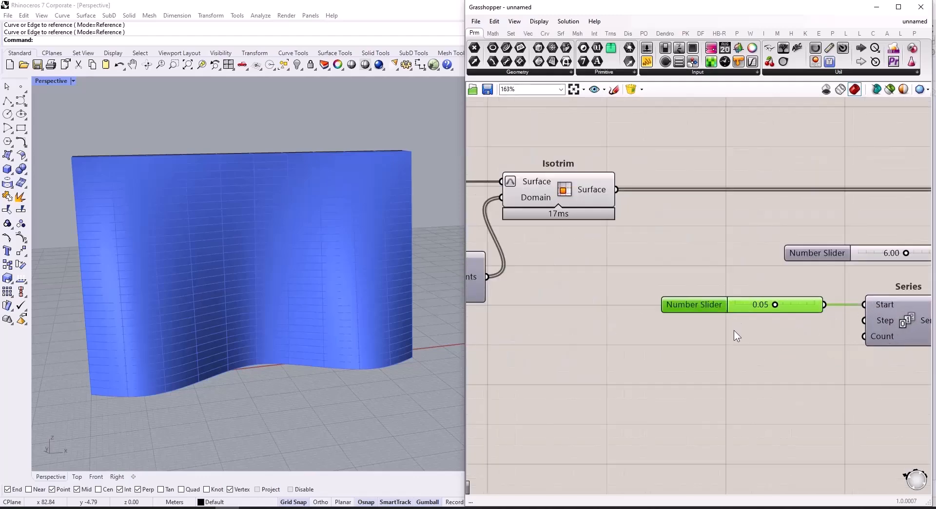
scroll(734, 332, down, 2)
double_click(724, 341)
text(*)
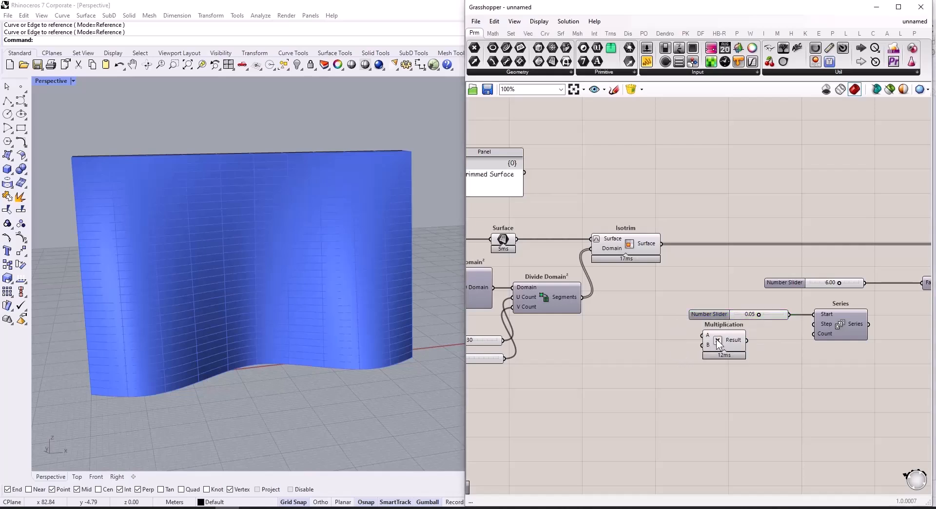
key(Return)
Connect the two Divide Domain² count sliders to Multiplication's A and B, and its Result to the Count input of Series.
drag(503, 340, 701, 336)
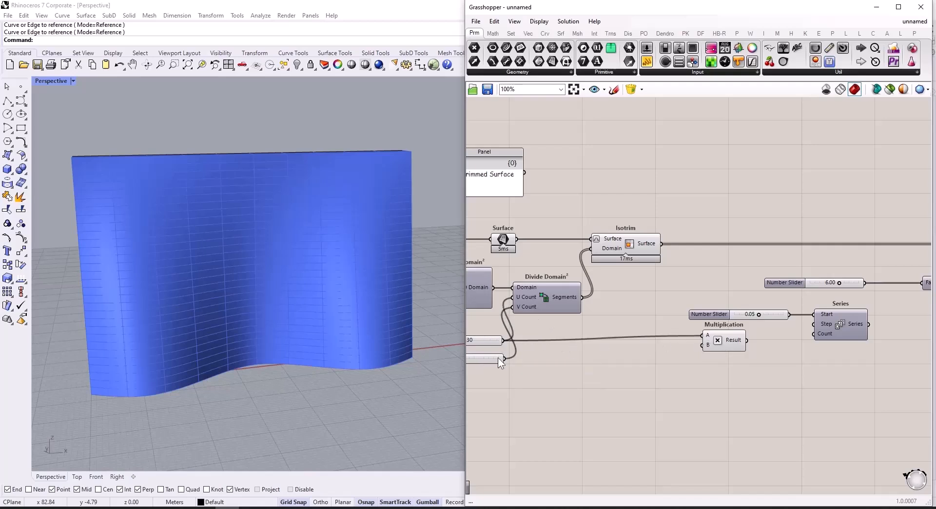
drag(504, 358, 723, 354)
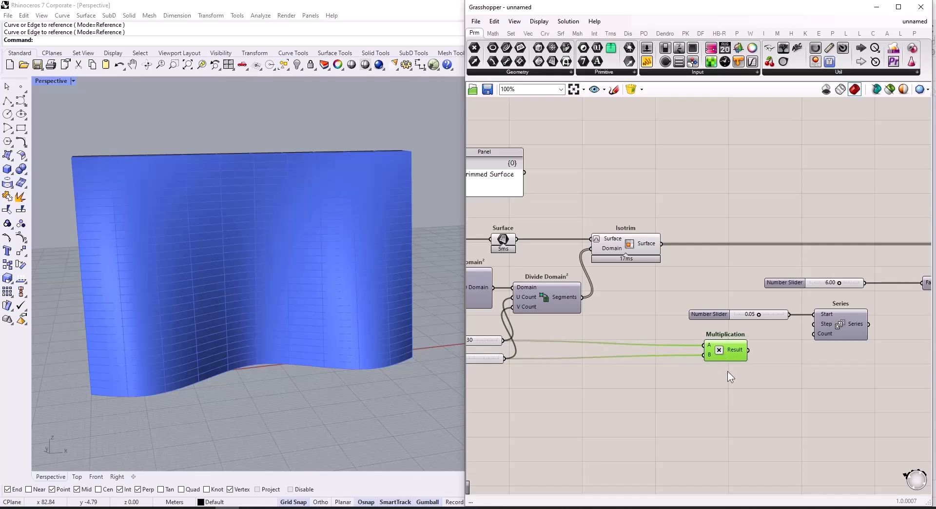
click(727, 370)
scroll(774, 343, up, 3)
drag(732, 354, 835, 329)
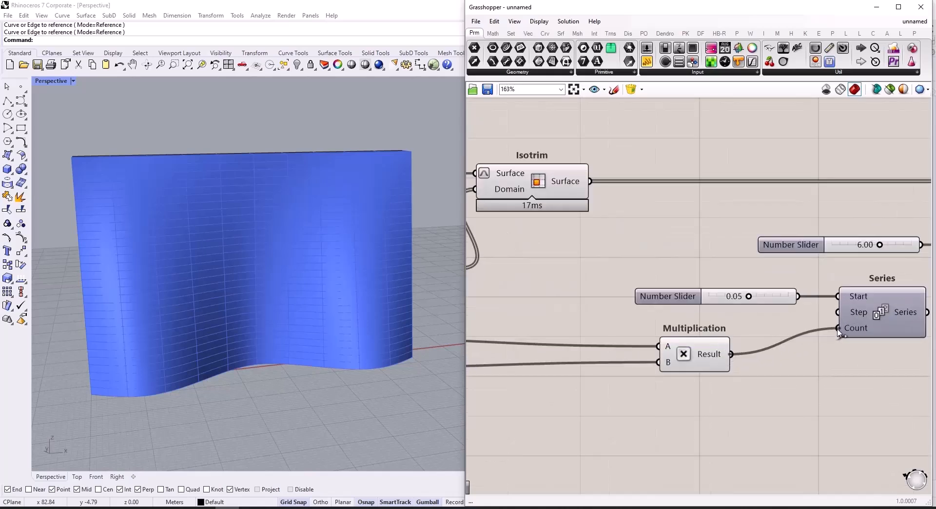
Replace the slider feeding Unit Y's Factor with the Series output.
scroll(616, 374, down, 3)
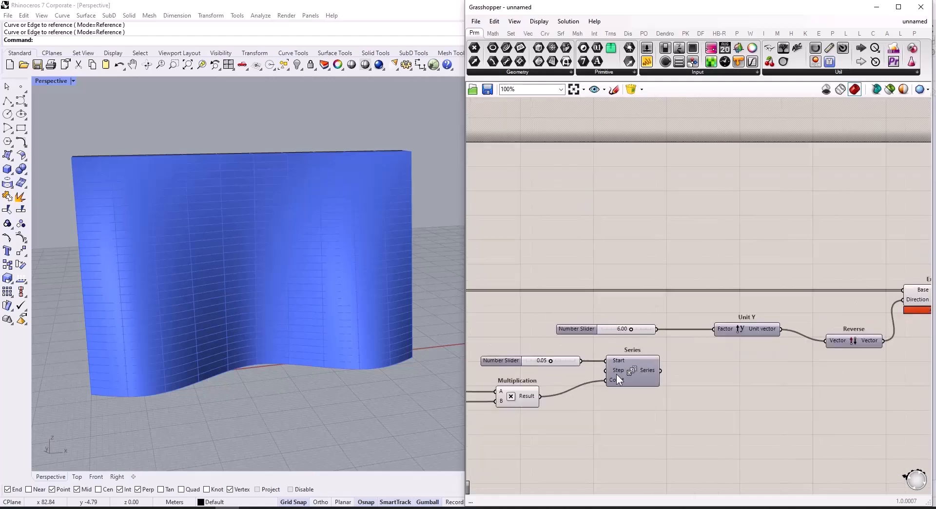
scroll(669, 387, up, 4)
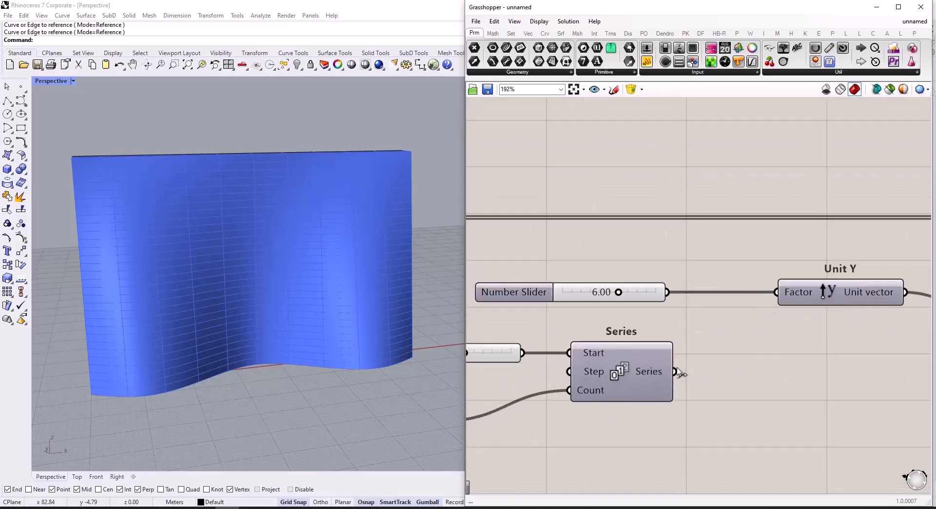
drag(675, 371, 773, 302)
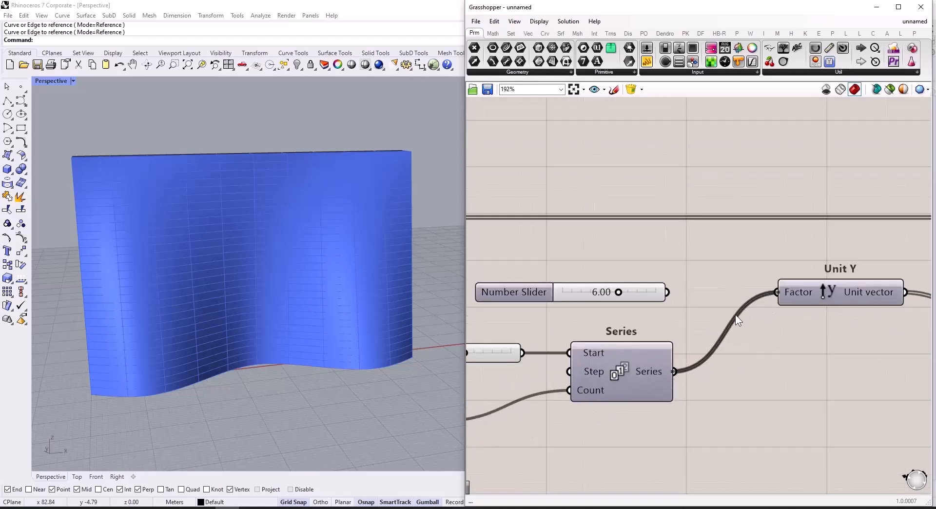
scroll(285, 297, down, 6)
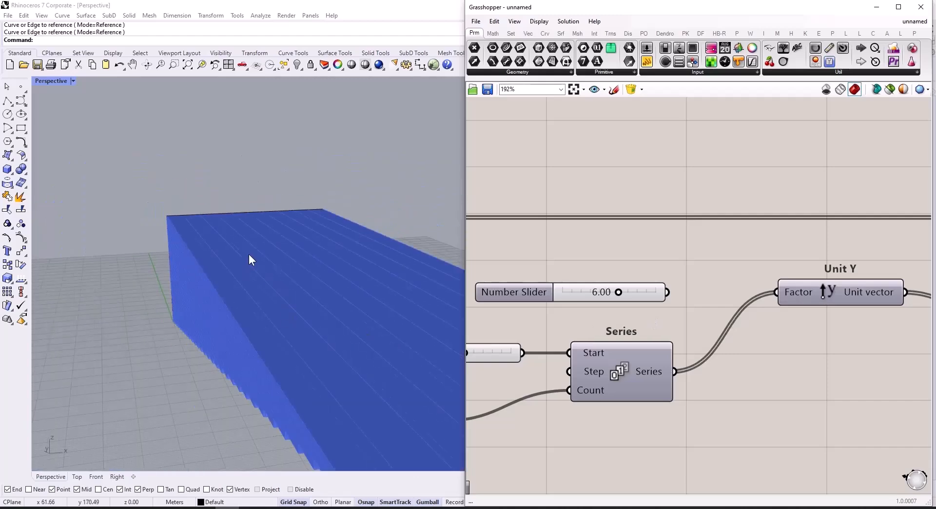
right_drag(265, 299, 295, 320)
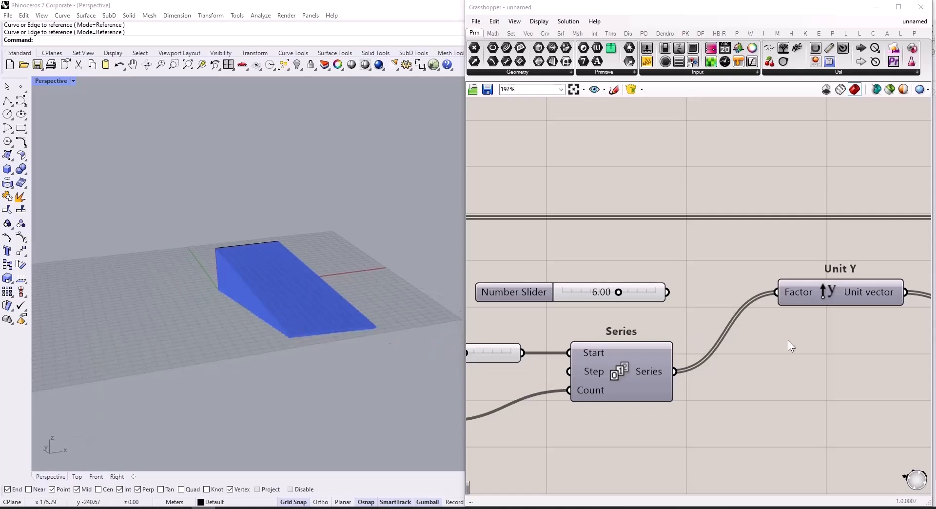
Create a number slider with the value 0.01 below Multiplication and connect it to the Step input of Series.
scroll(507, 374, up, 1)
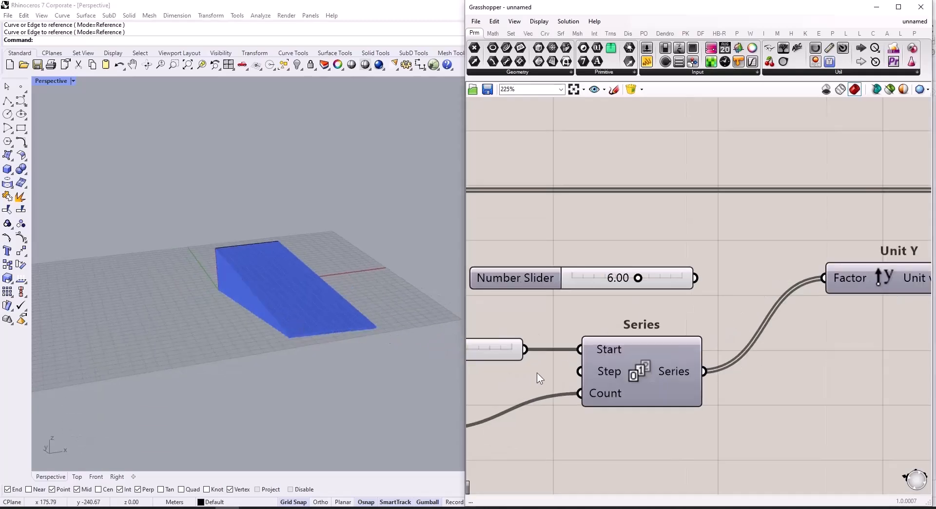
double_click(538, 376)
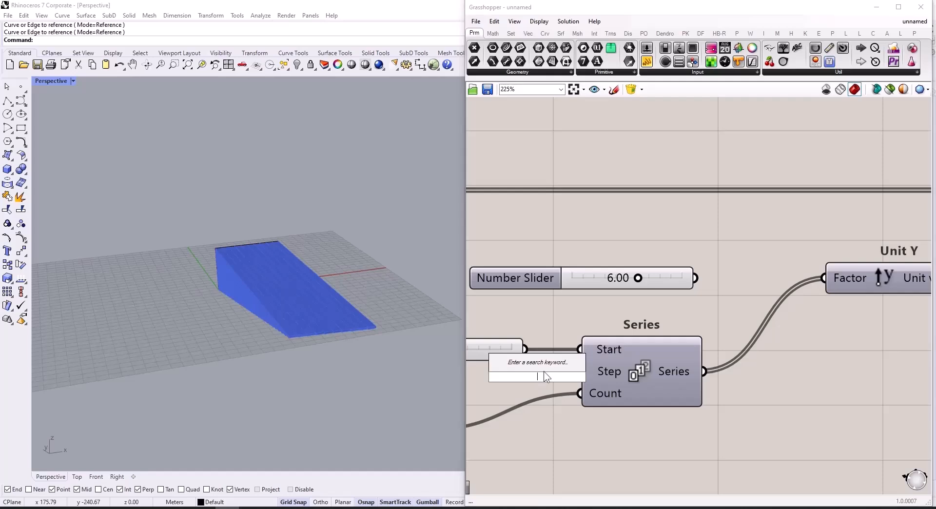
text(Number Slider)
key(Return)
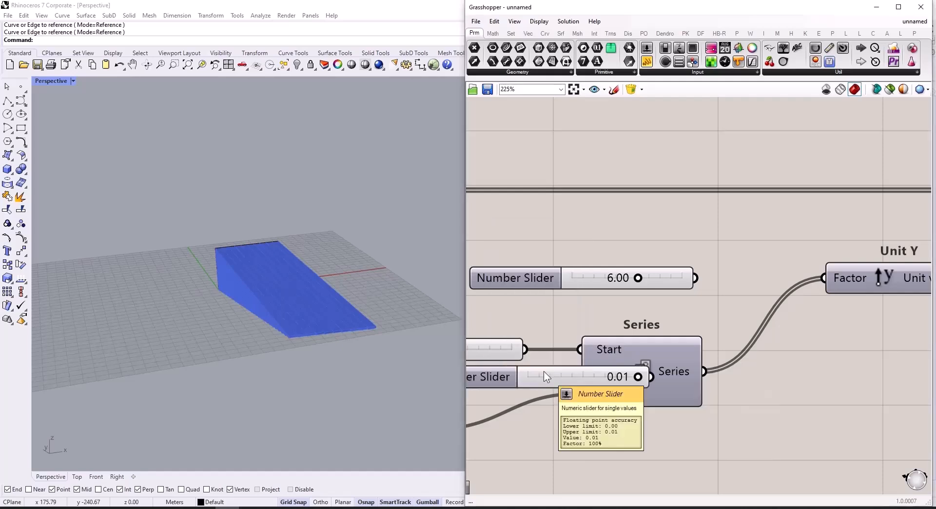
scroll(543, 370, down, 4)
drag(519, 364, 571, 363)
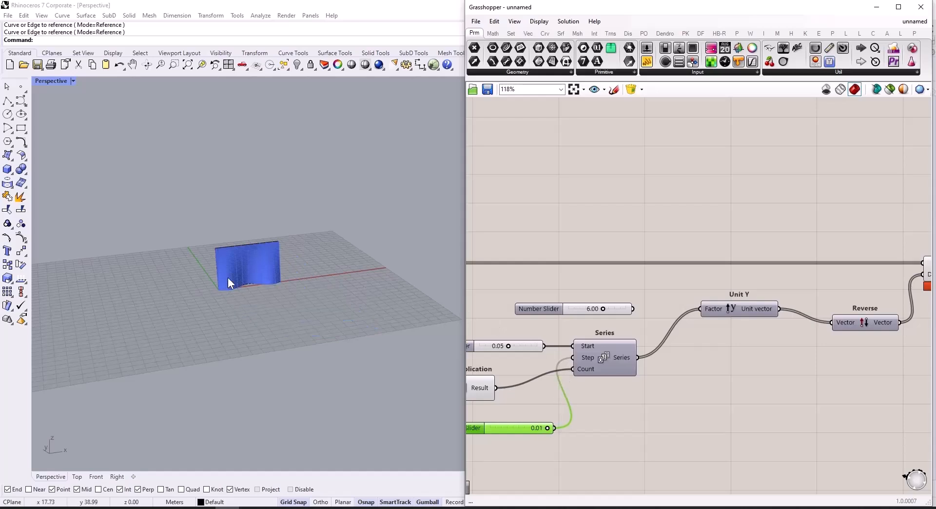
Examine the extruded panels' thickness along the wall's side edge and base from several angles.
scroll(227, 265, up, 5)
scroll(239, 288, down, 3)
mouse_move(246, 313)
right_down()
mouse_move(322, 351)
mouse_move(307, 248)
mouse_move(286, 264)
right_up()
scroll(328, 247, up, 6)
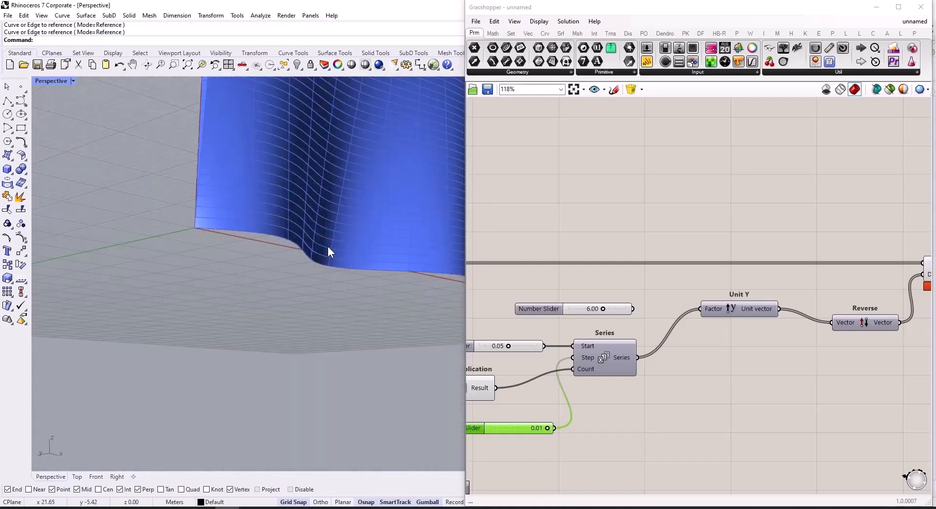
scroll(237, 258, down, 6)
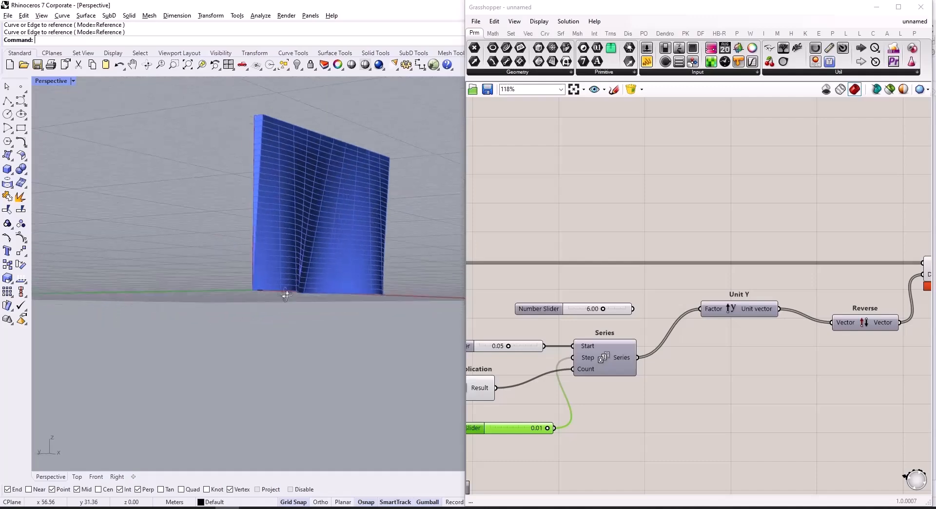
right_drag(253, 267, 302, 307)
scroll(345, 335, up, 6)
scroll(259, 372, down, 4)
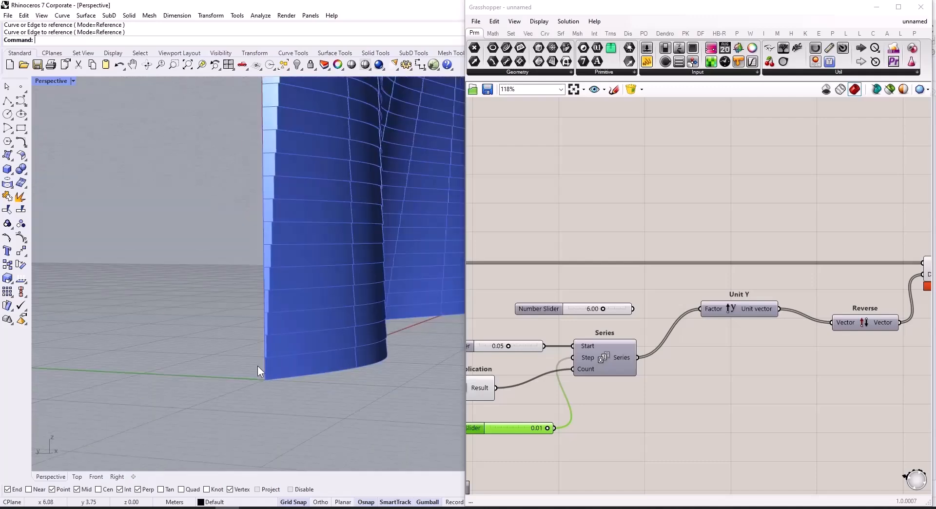
Create a number slider with the value 0.25 above the 0.01 slider and connect it to Series' Step input in its place.
scroll(672, 391, down, 2)
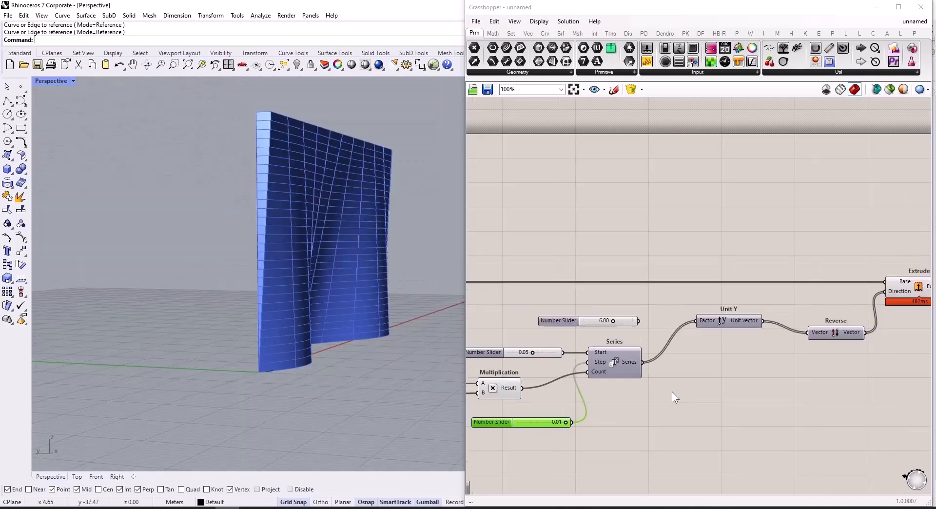
scroll(566, 408, up, 2)
scroll(566, 408, up, 3)
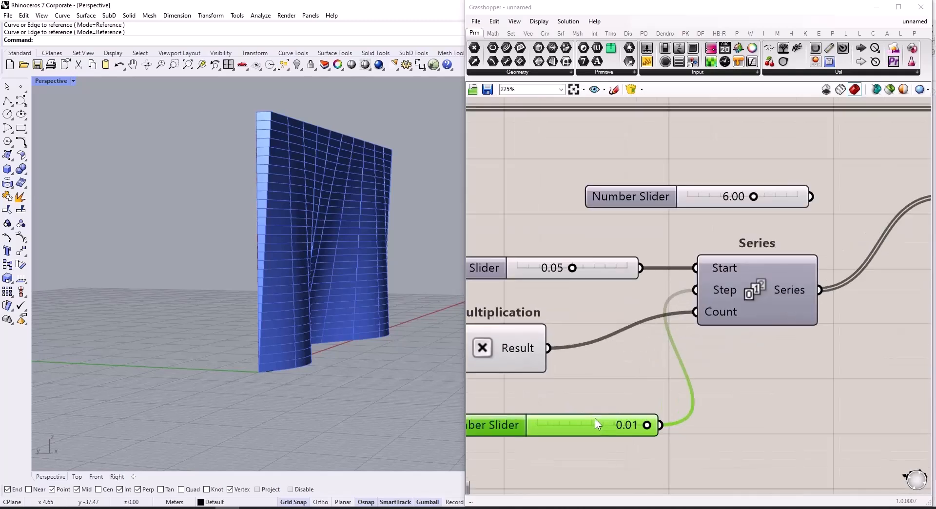
click(613, 396)
double_click(614, 395)
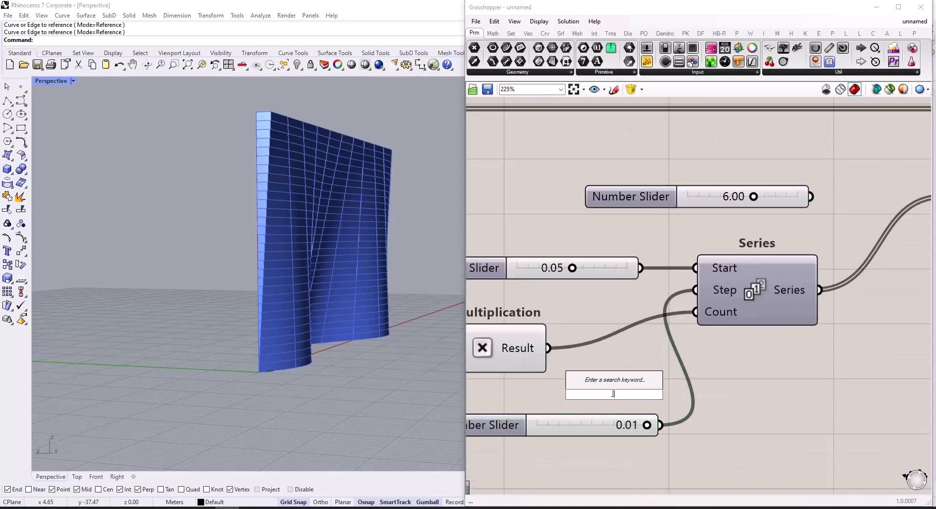
text(0.25)
key(Return)
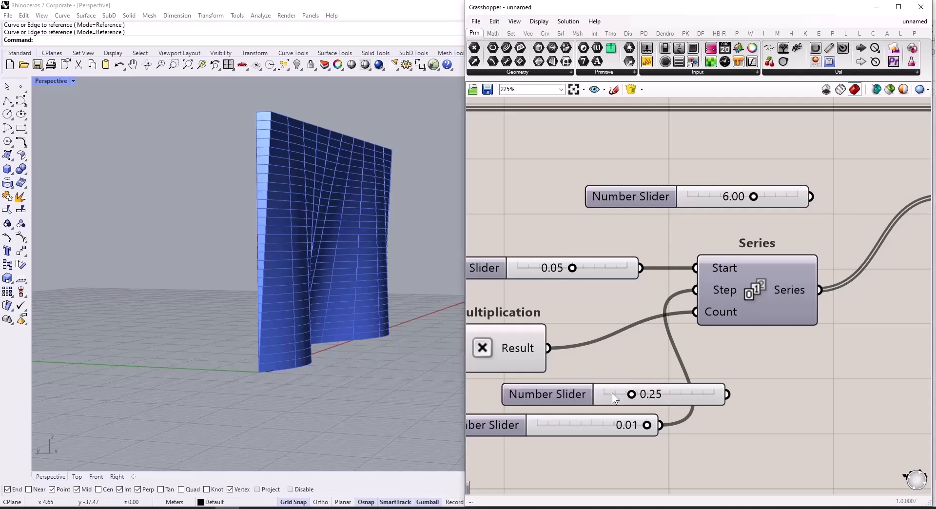
click(554, 394)
drag(554, 394, 566, 397)
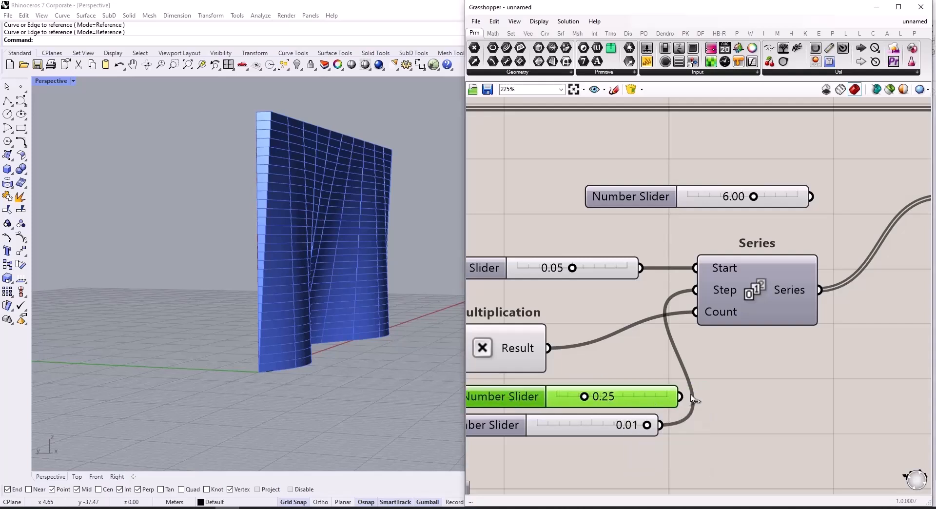
drag(691, 399, 688, 294)
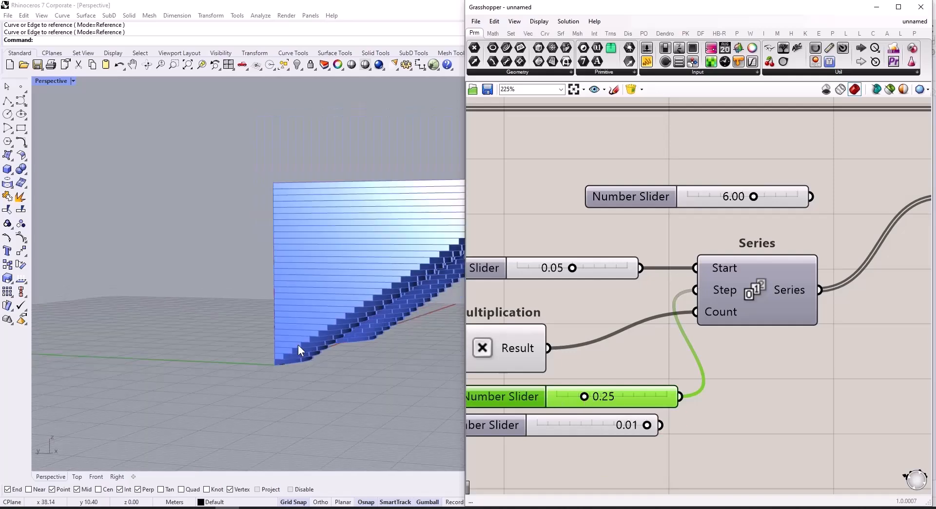
Lower the slider feeding Series' Step to 0.10 and inspect the stepped panels up close.
right_drag(298, 345, 335, 356)
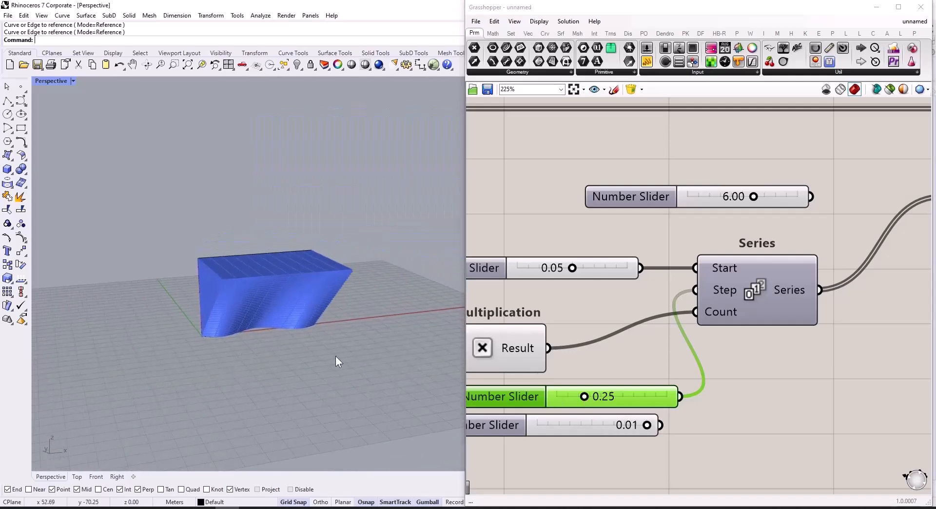
drag(584, 397, 561, 400)
right_drag(236, 332, 309, 346)
scroll(292, 349, up, 3)
scroll(200, 331, up, 3)
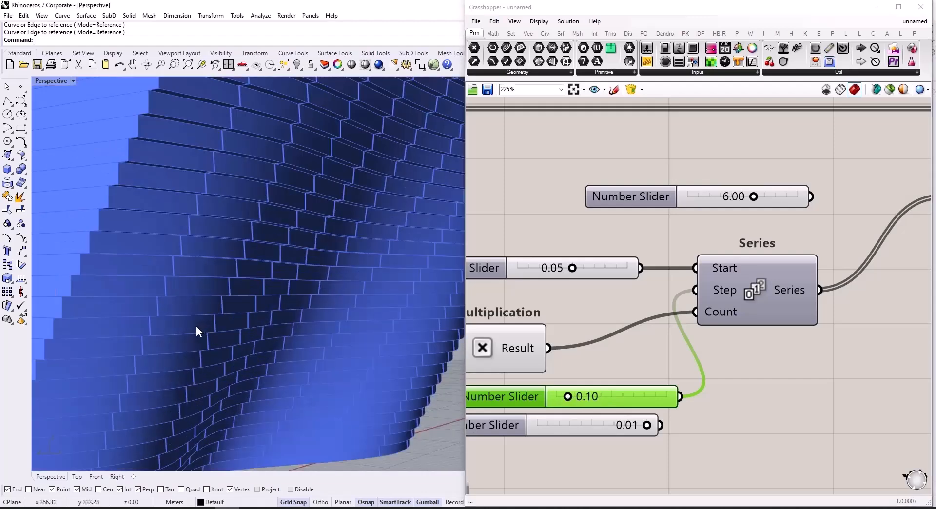
scroll(285, 360, down, 5)
scroll(286, 359, down, 3)
Set the slider feeding Series' Step to 0.05 and delete the disconnected 0.01 slider below it.
double_click(602, 396)
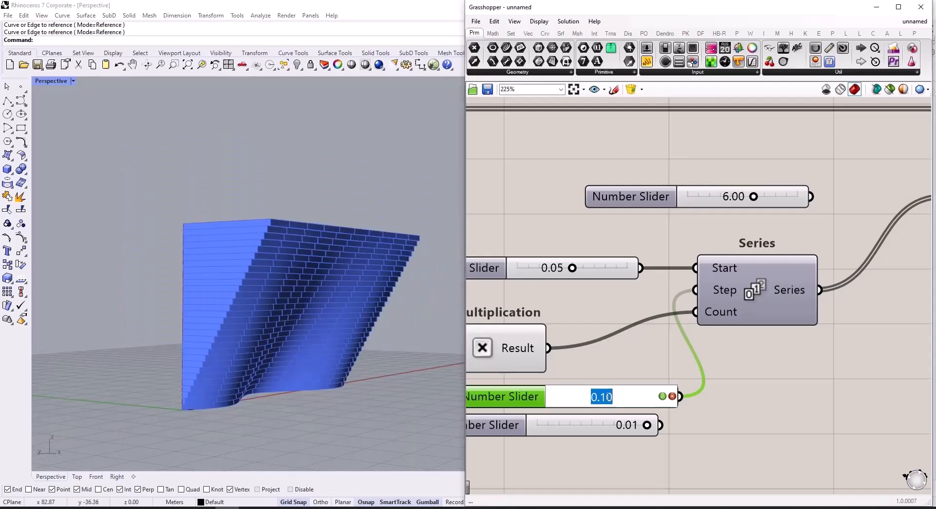
text(.05)
key(Return)
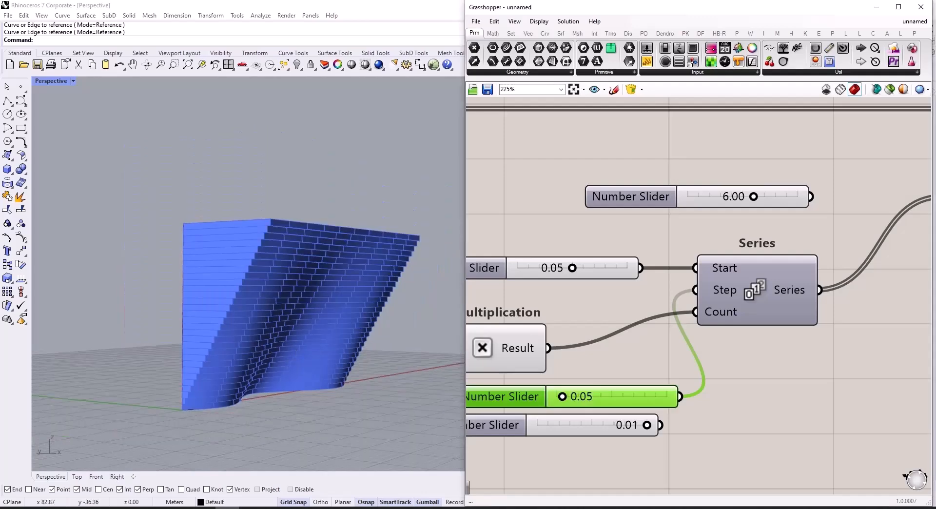
drag(657, 452, 582, 434)
key(Delete)
scroll(581, 393, down, 5)
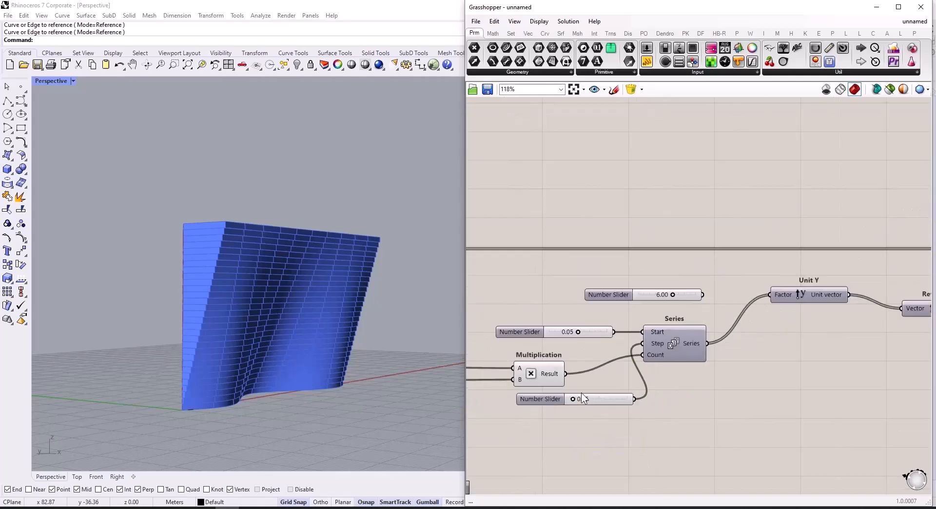
Make room between Series and Unit Y, add a Remap Numbers component there, and connect the Series output to its Value input.
alt+drag(705, 416, 832, 433)
scroll(704, 367, up, 3)
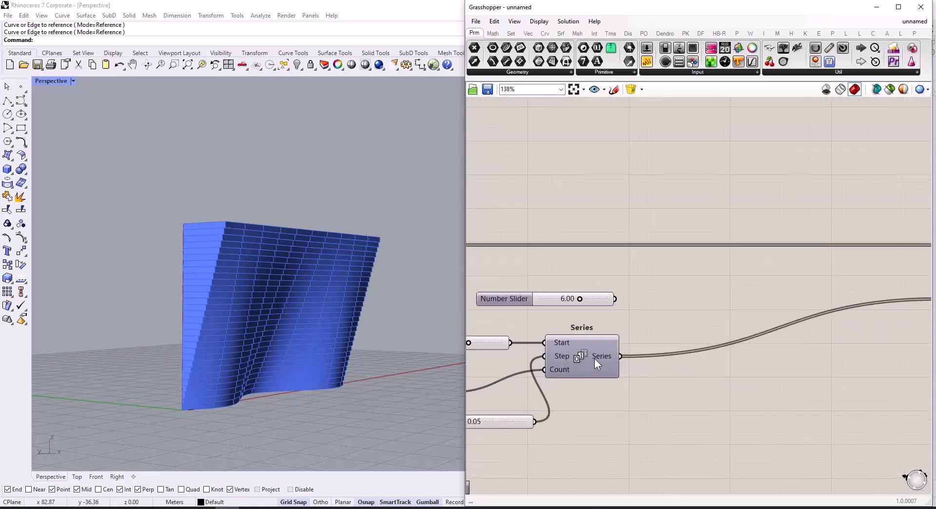
double_click(738, 378)
text(remap)
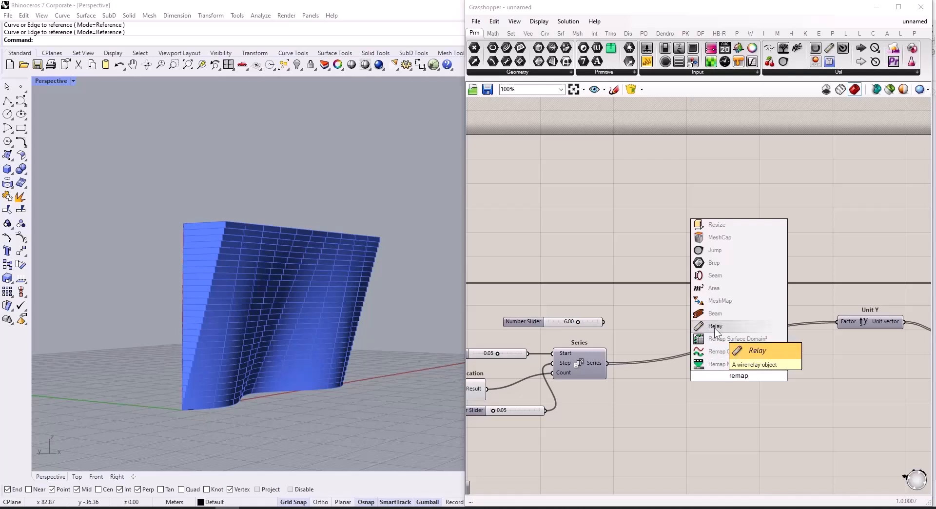
click(718, 365)
scroll(658, 366, up, 3)
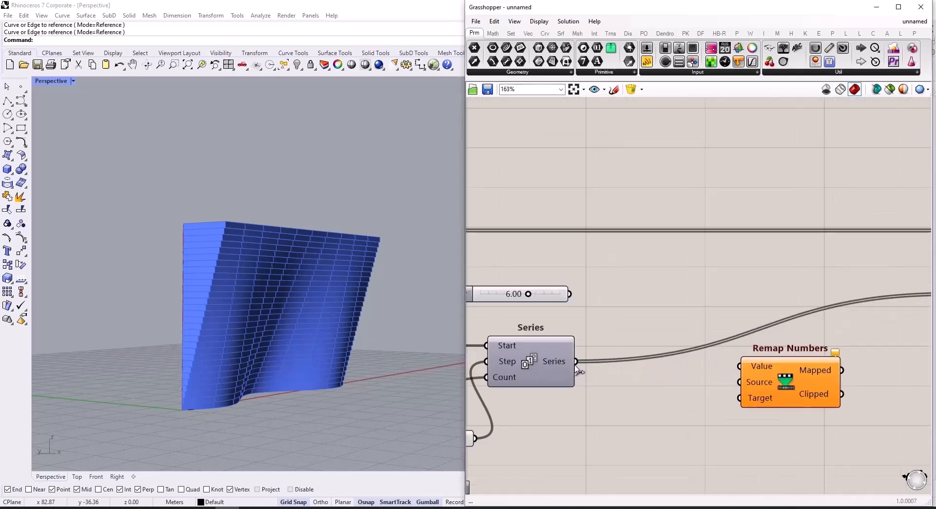
drag(577, 368, 739, 366)
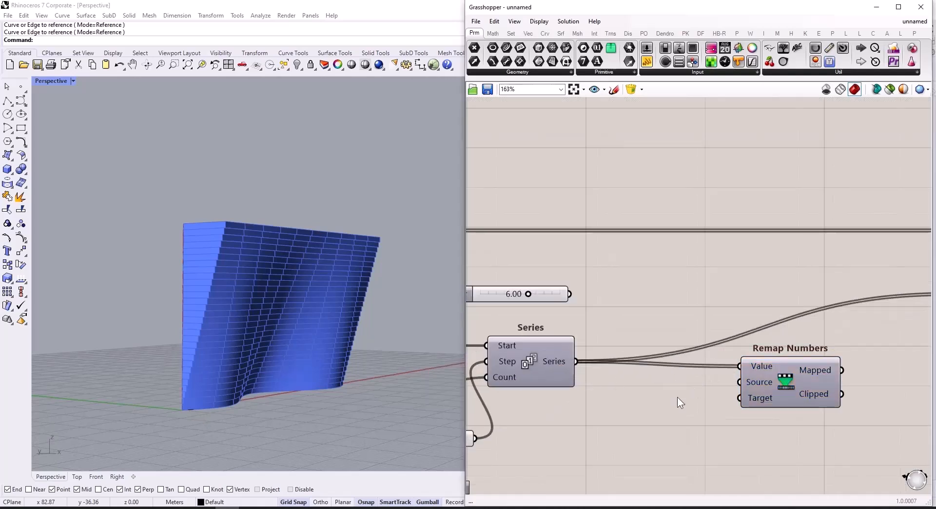
Add a Bounds component fed by the Series output and connect its Domain to the Source input of Remap Numbers.
double_click(646, 404)
text(bo)
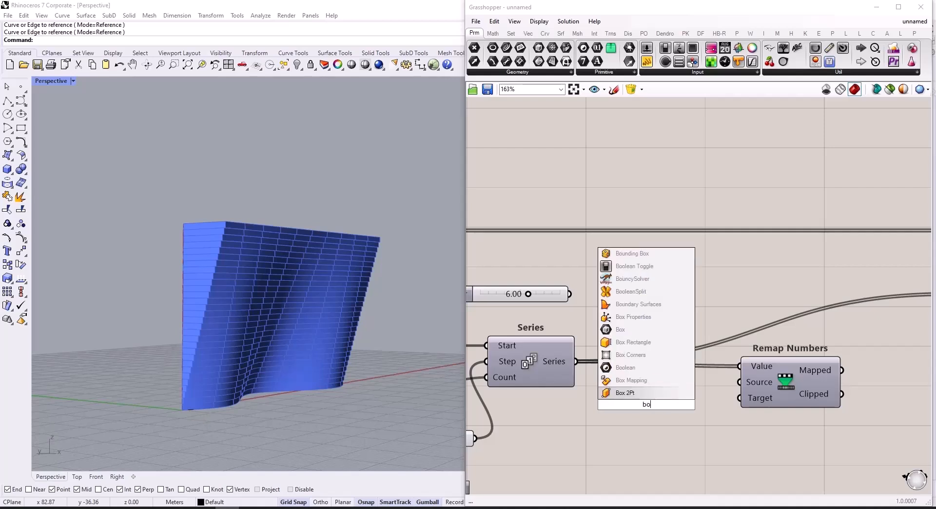
text(un)
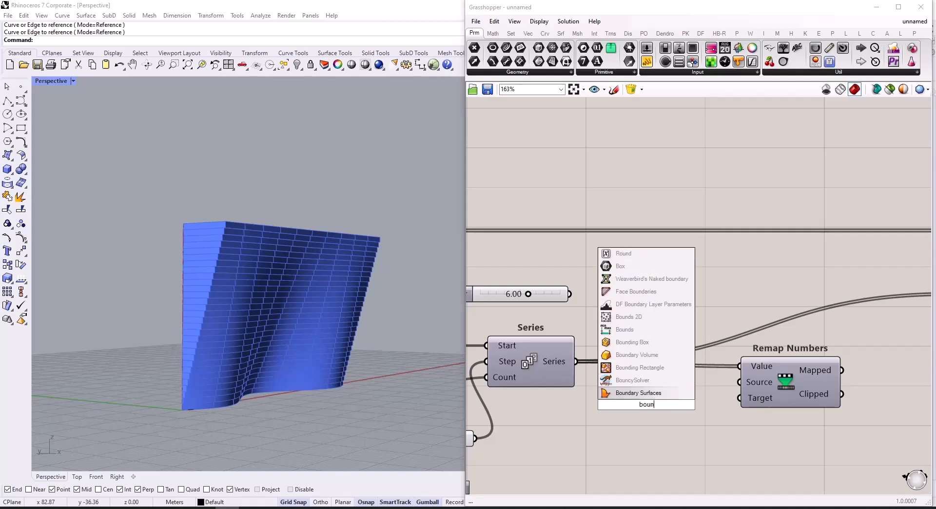
click(662, 332)
drag(576, 361, 592, 404)
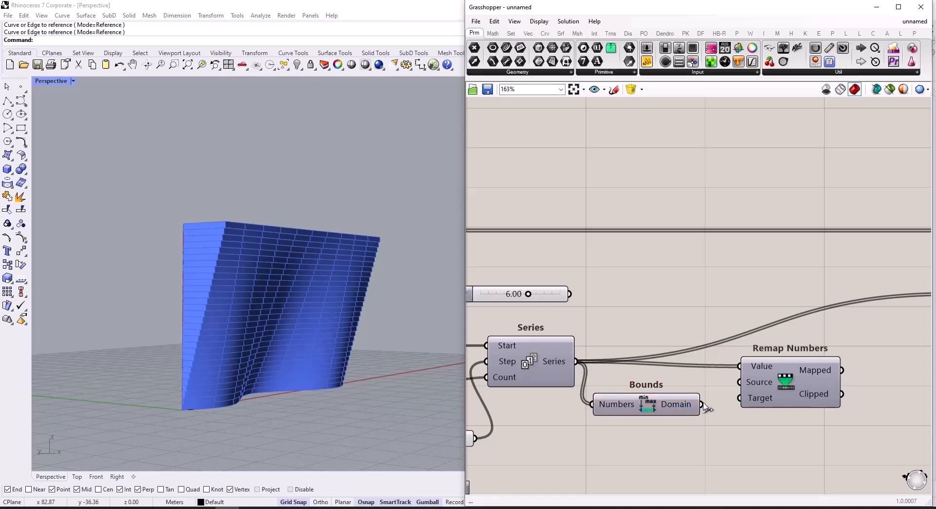
drag(700, 404, 735, 385)
right_drag(695, 406, 666, 421)
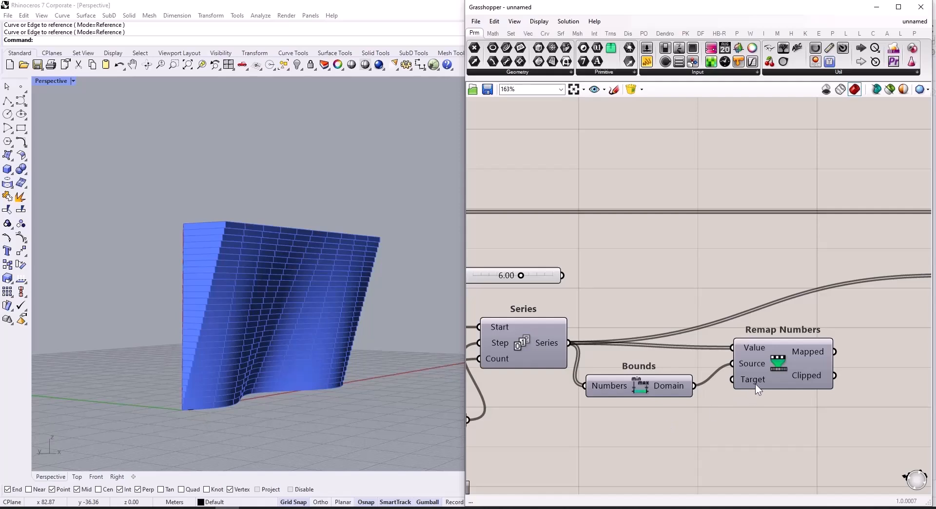
Create a panel containing "1 to 5" below Bounds and connect it to the Target input of Remap Numbers.
scroll(682, 374, down, 1)
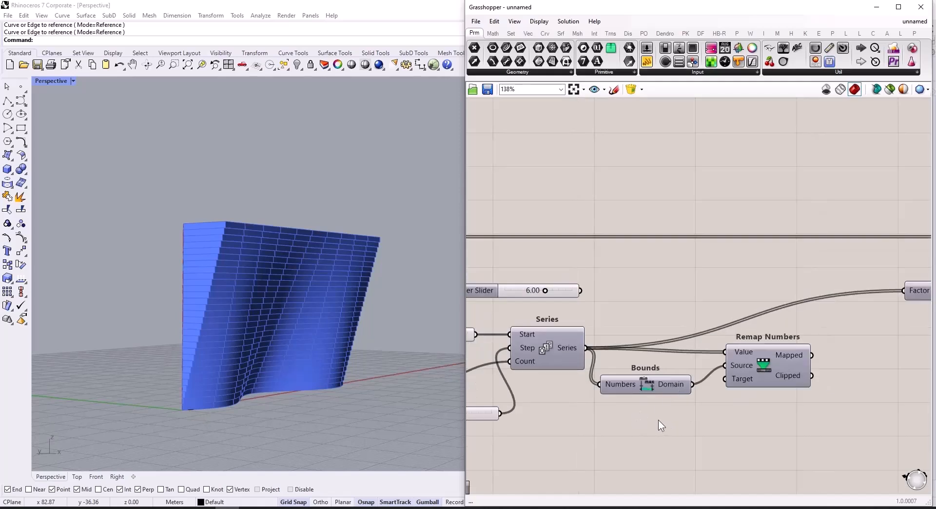
double_click(658, 419)
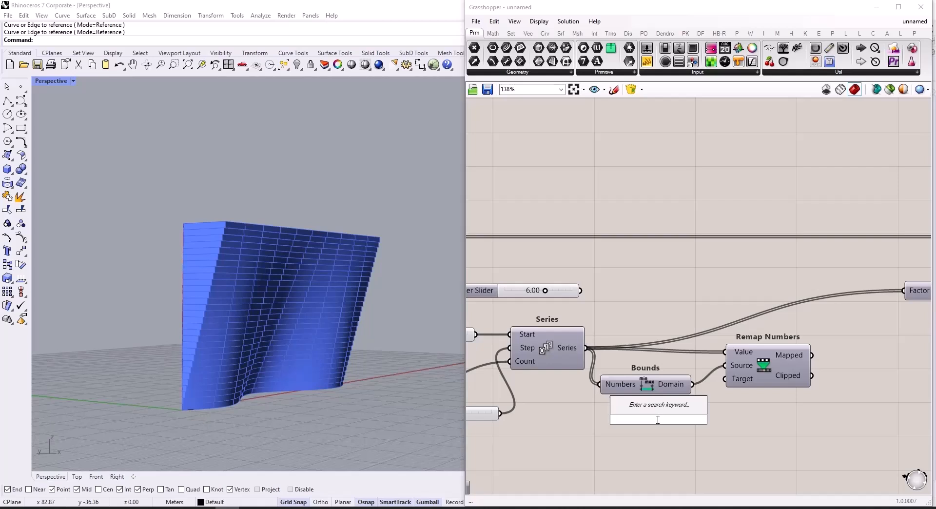
text(1)
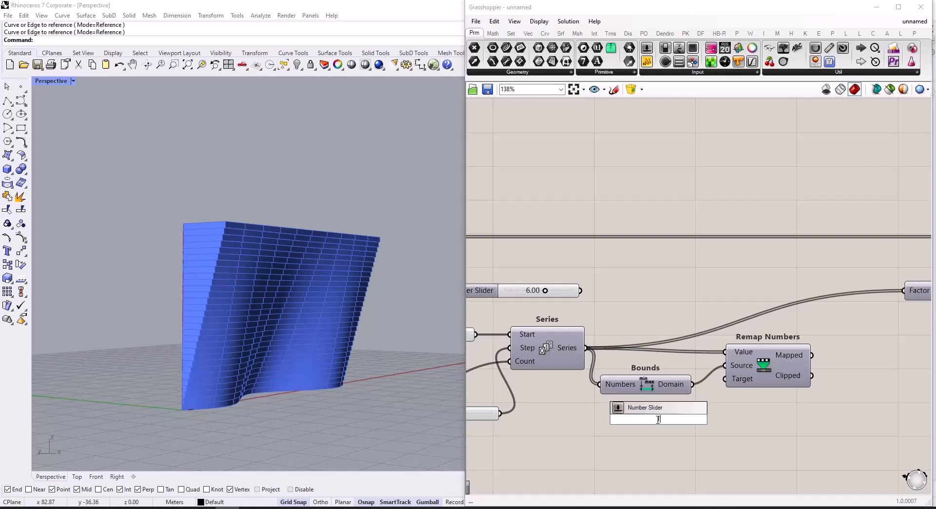
key(BackSpace)
text(// 1 to 5)
key(Return)
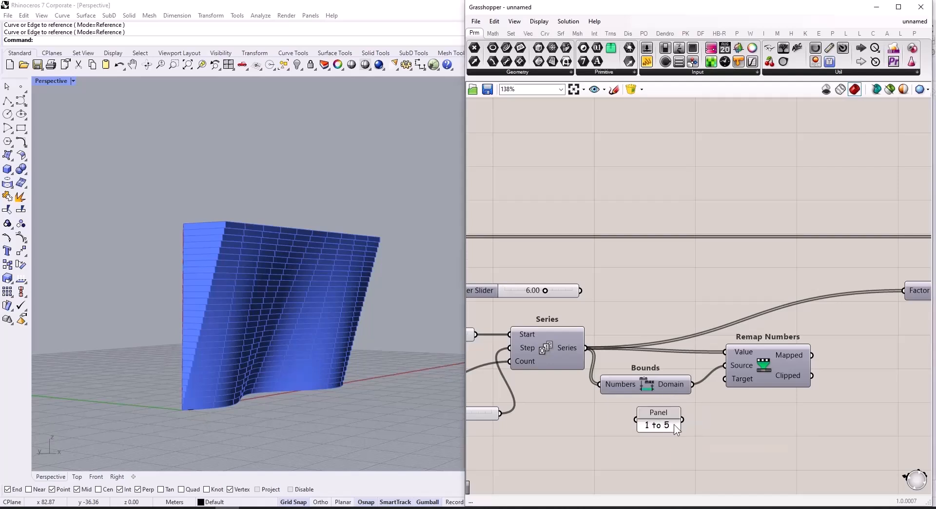
drag(682, 419, 724, 378)
Replace the Series wire into Unit Y's Factor with the Mapped output of Remap Numbers.
scroll(662, 369, down, 3)
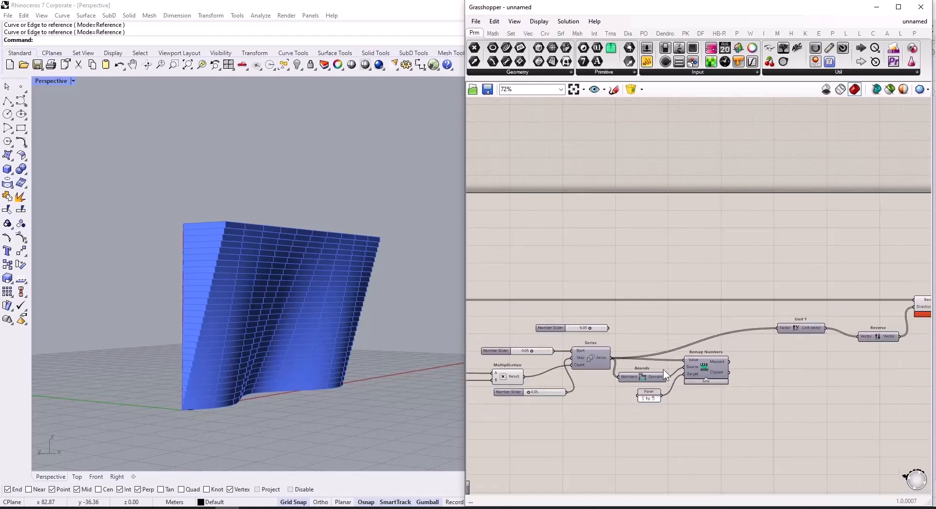
scroll(663, 369, up, 3)
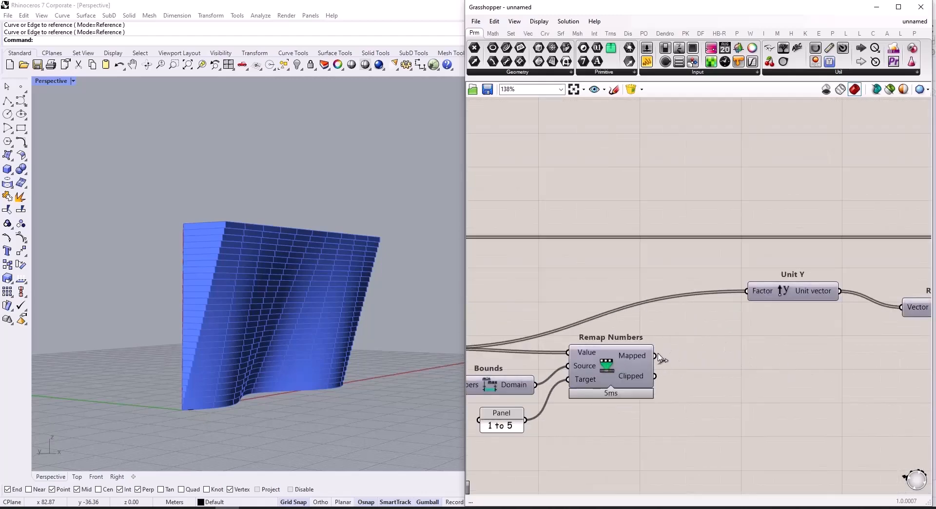
drag(656, 356, 746, 291)
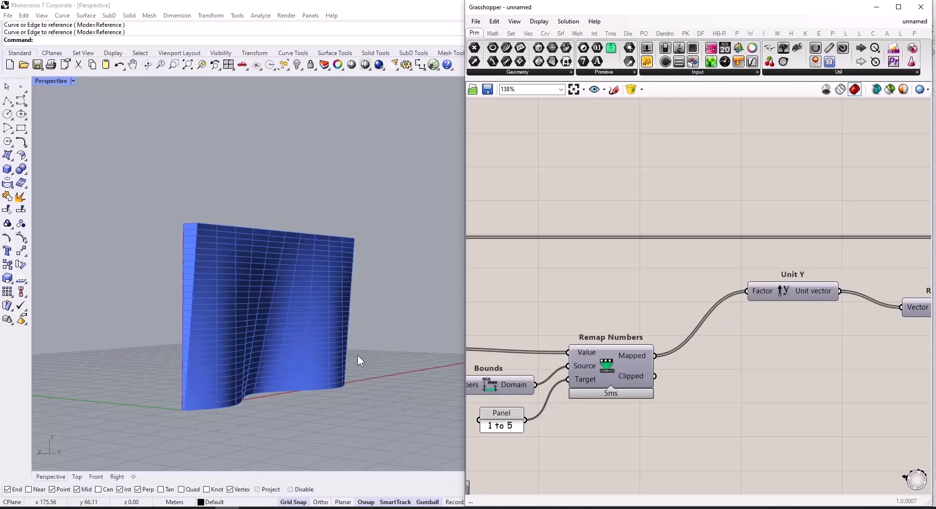
scroll(543, 376, down, 2)
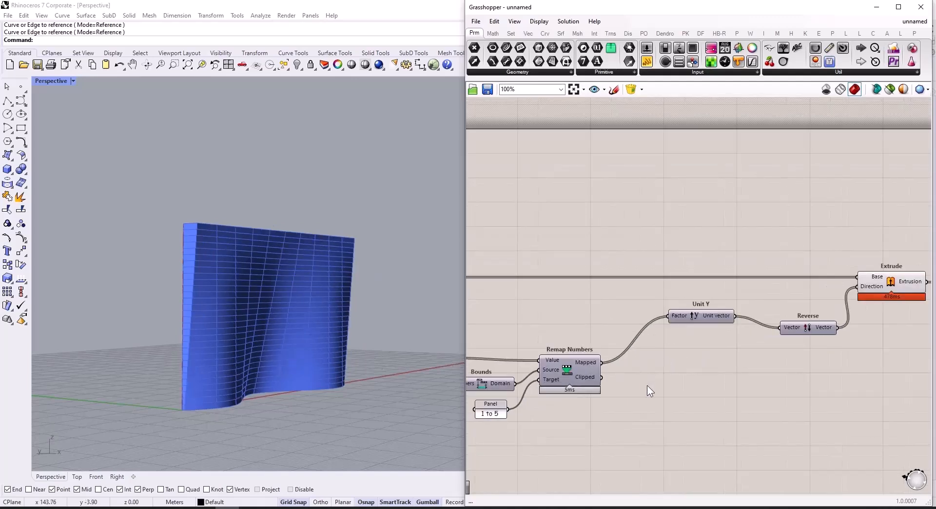
Insert a Graph Mapper between the Mapped output of Remap Numbers and the Factor input of Unit Y.
right_drag(647, 385, 726, 388)
double_click(700, 361)
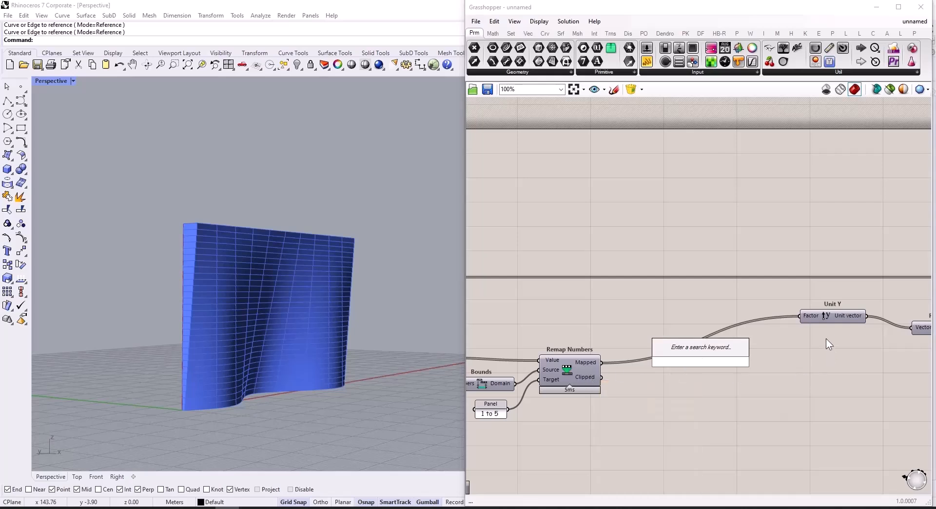
mouse_move(817, 318)
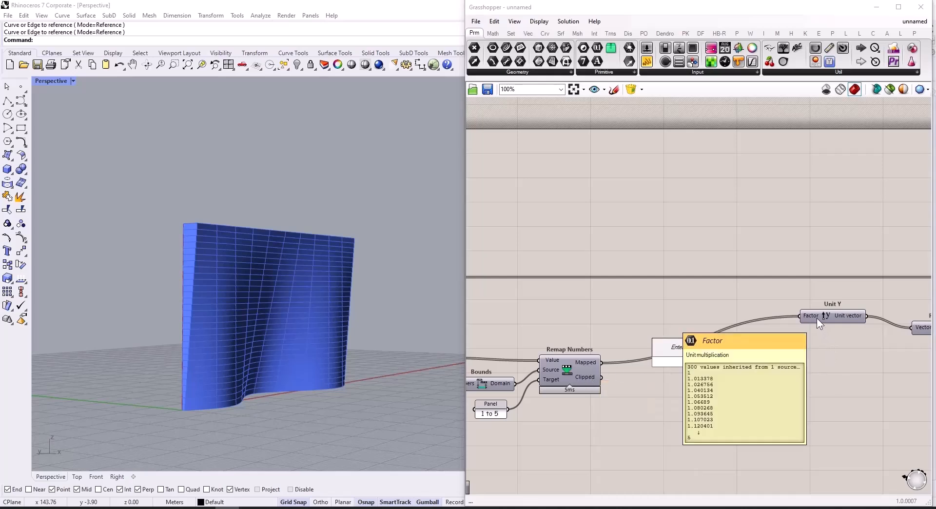
text(gra)
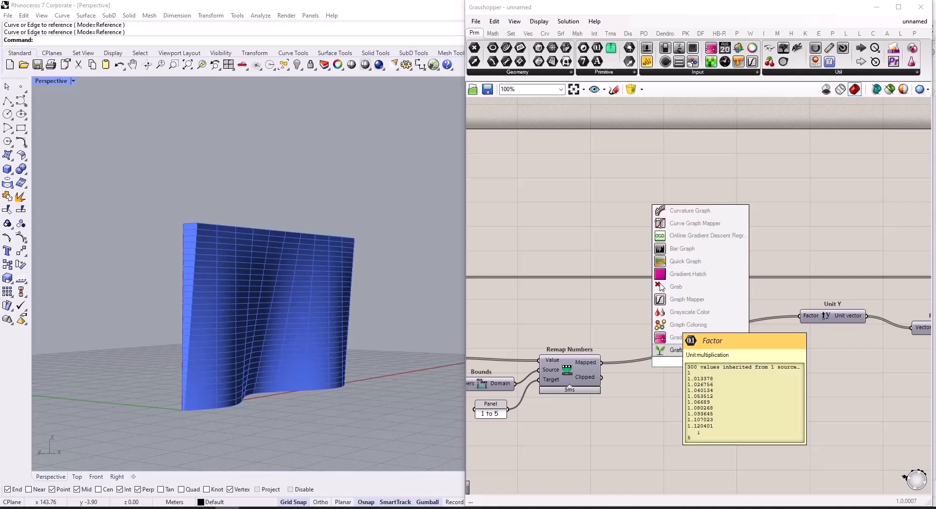
click(687, 299)
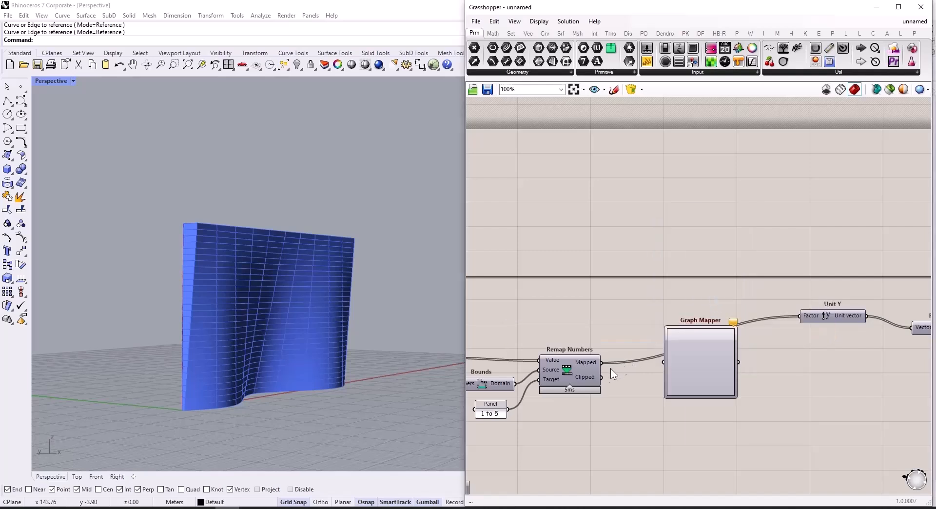
drag(601, 362, 663, 362)
drag(739, 362, 800, 323)
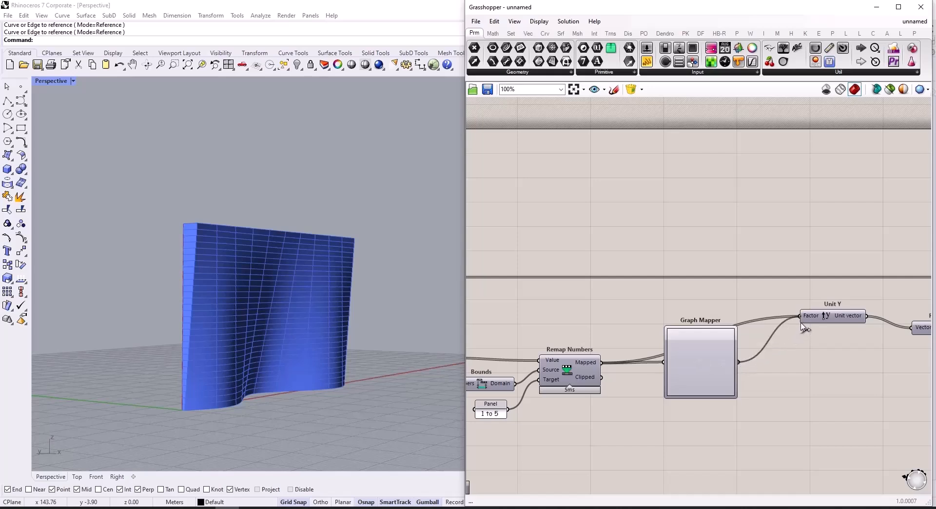
Set the Graph Mapper's graph type to Sinc.
right_click(701, 365)
click(691, 361)
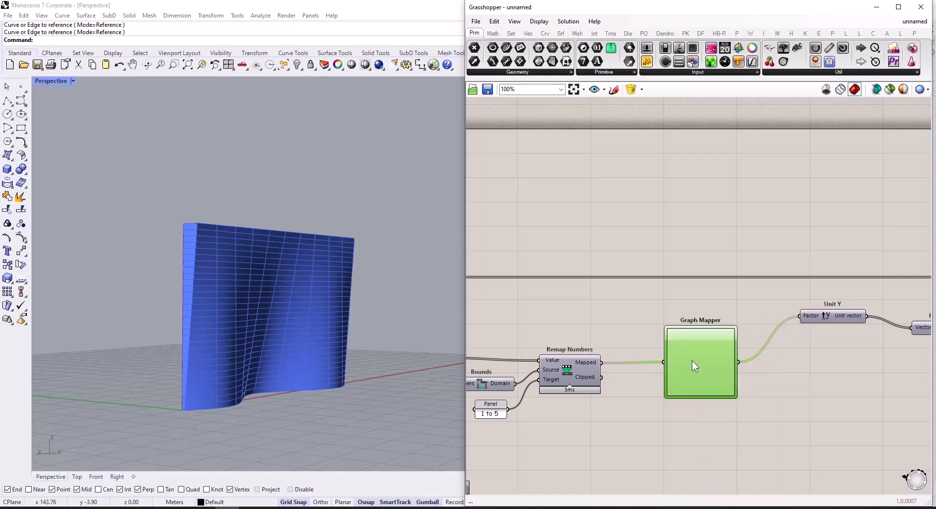
right_click(692, 362)
mouse_move(754, 480)
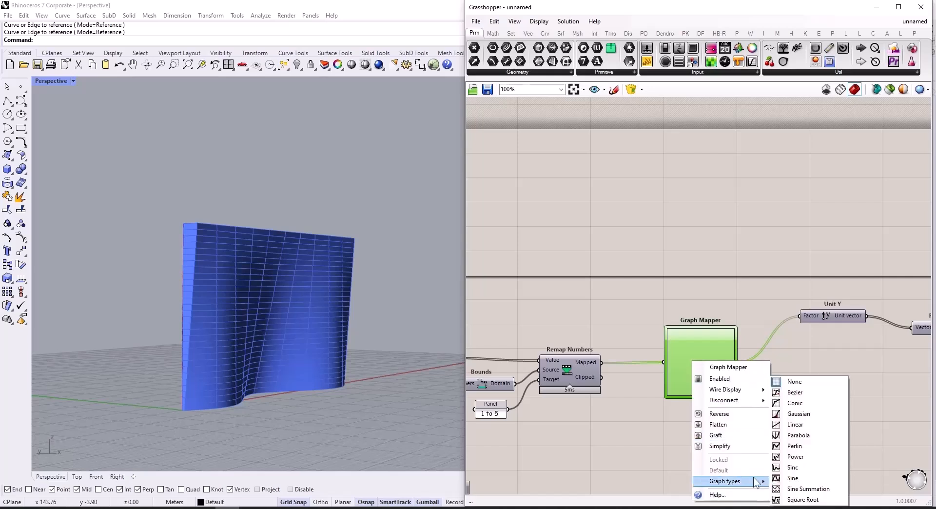
click(804, 469)
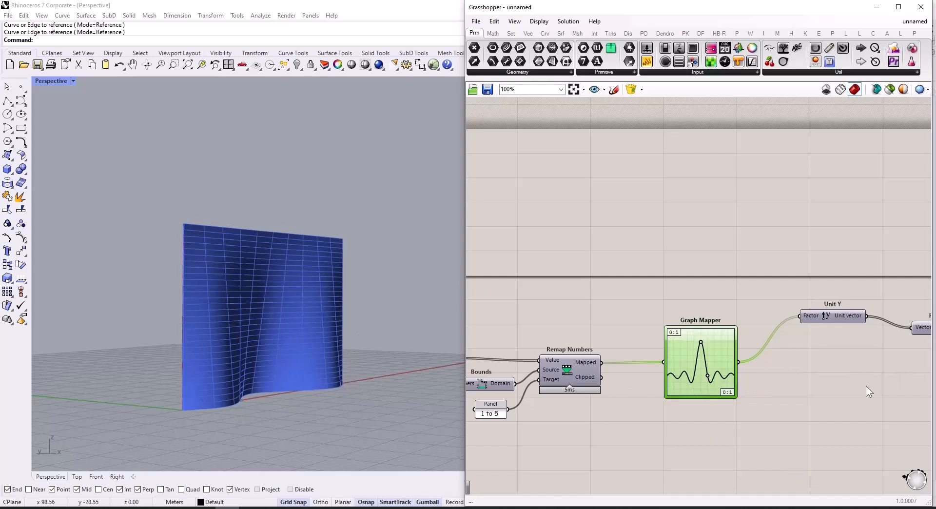
Add a Multiplication component after the Graph Mapper and feed the Graph Mapper's output into its A input.
alt+drag(799, 414, 877, 425)
double_click(825, 376)
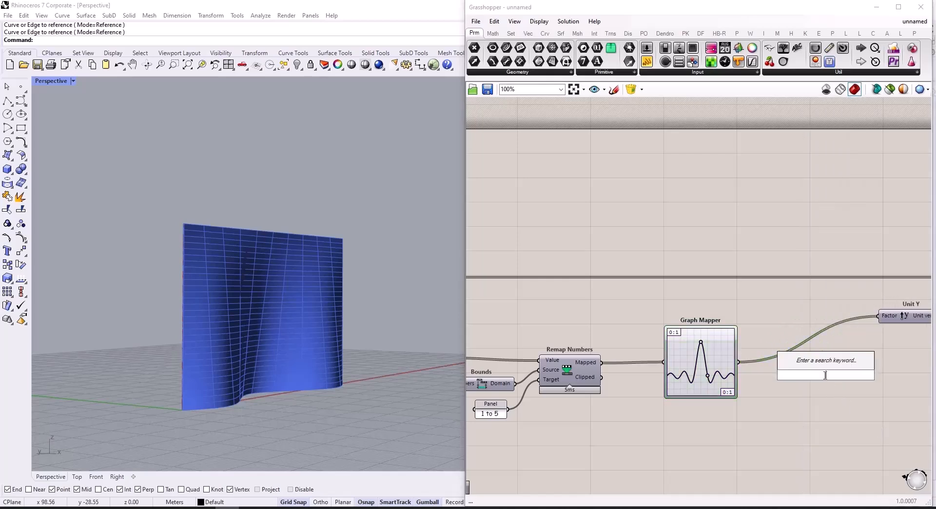
text(mult)
key(Return)
scroll(756, 359, up, 2)
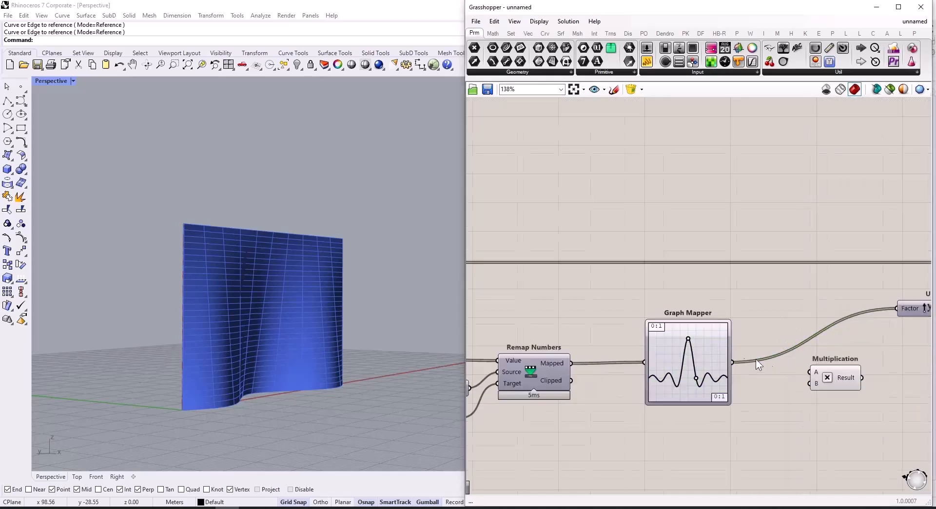
scroll(756, 359, up, 1)
drag(726, 363, 827, 380)
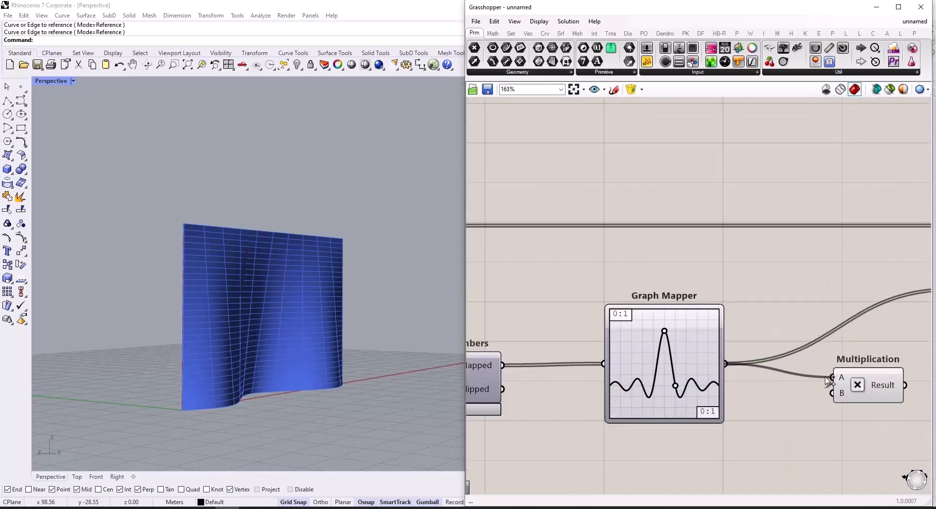
Connect a new number slider of 1.25 to Multiplication's B input and wire its Result into Unit Y's Factor, replacing the existing wire.
double_click(725, 453)
text(Number Slider)
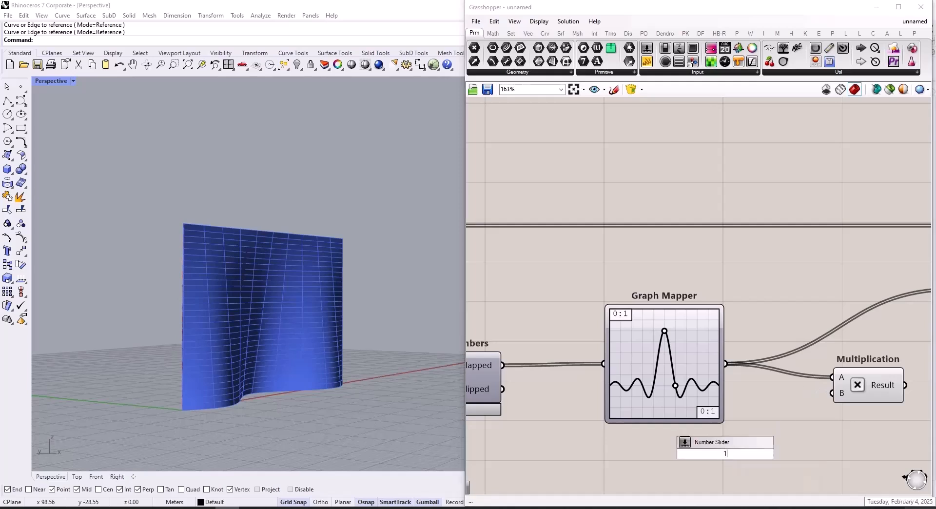
key(Return)
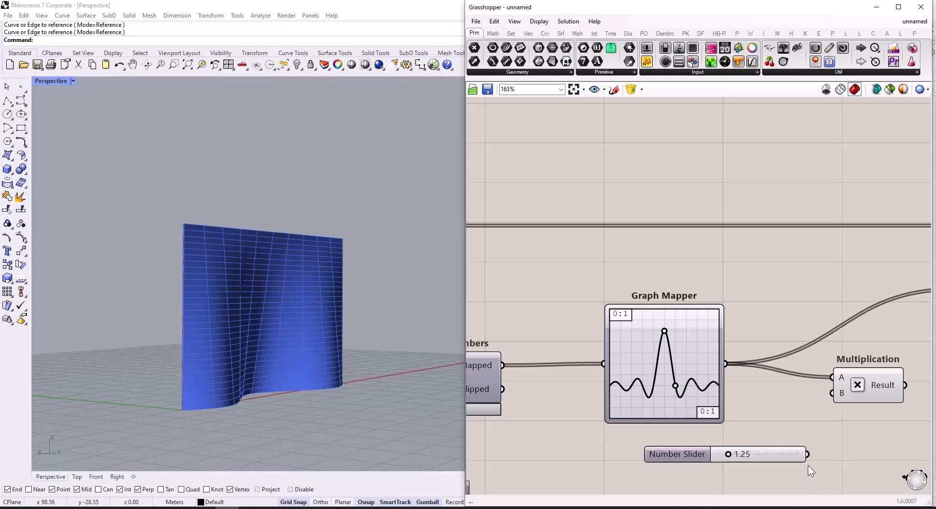
drag(810, 454, 833, 394)
scroll(706, 410, down, 3)
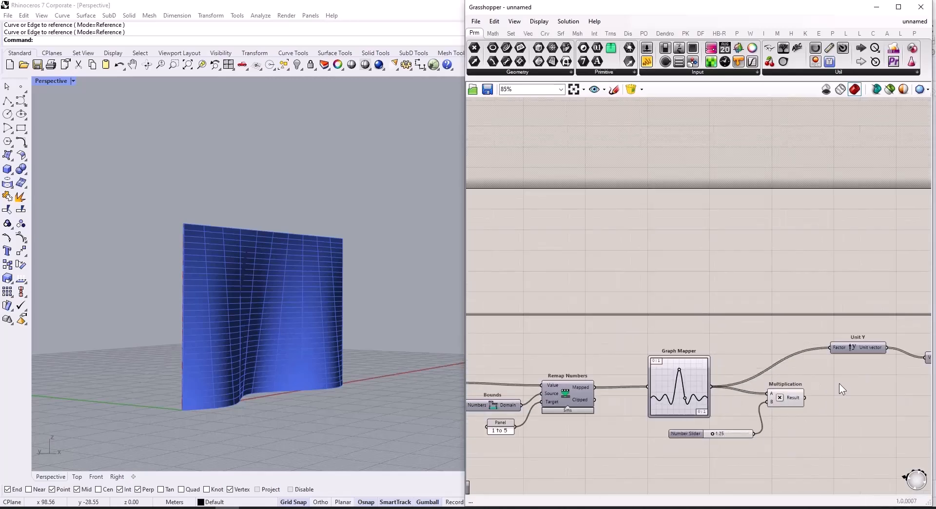
scroll(840, 382, up, 3)
drag(764, 412, 786, 326)
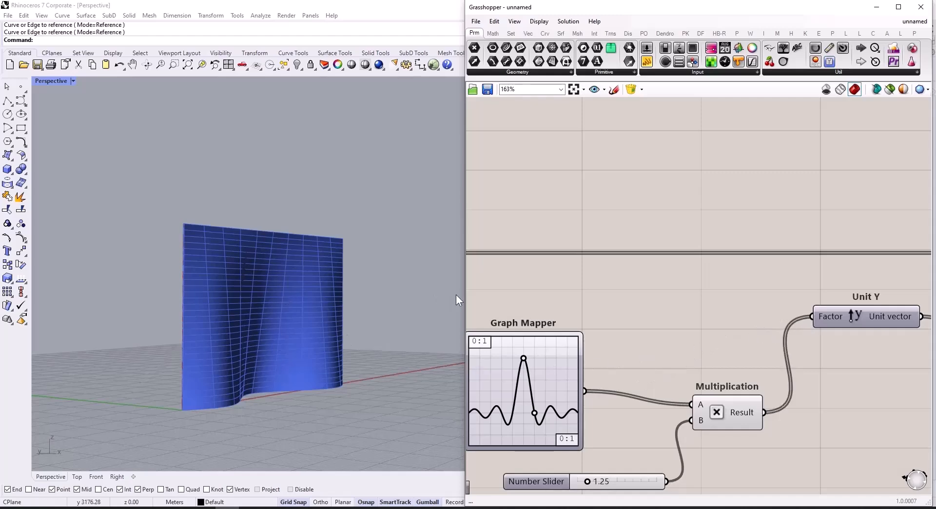
Set the number slider feeding Multiplication's B input to 8.00.
scroll(591, 450, down, 1)
scroll(617, 463, up, 5)
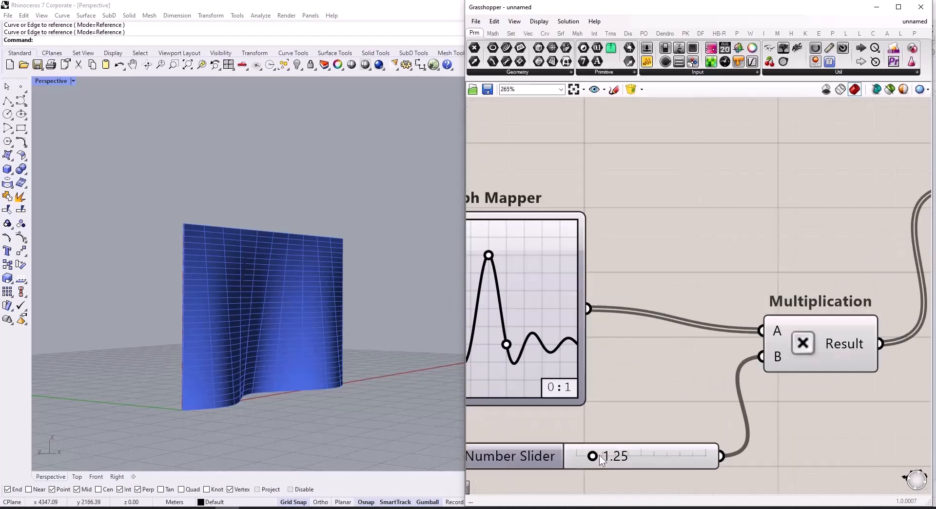
drag(605, 457, 681, 459)
scroll(271, 363, up, 4)
mouse_move(271, 363)
right_down()
mouse_move(249, 378)
mouse_move(285, 375)
right_up()
Change the Graph Mapper's graph type to Perlin and inspect the wall from below.
click(516, 296)
right_click(517, 296)
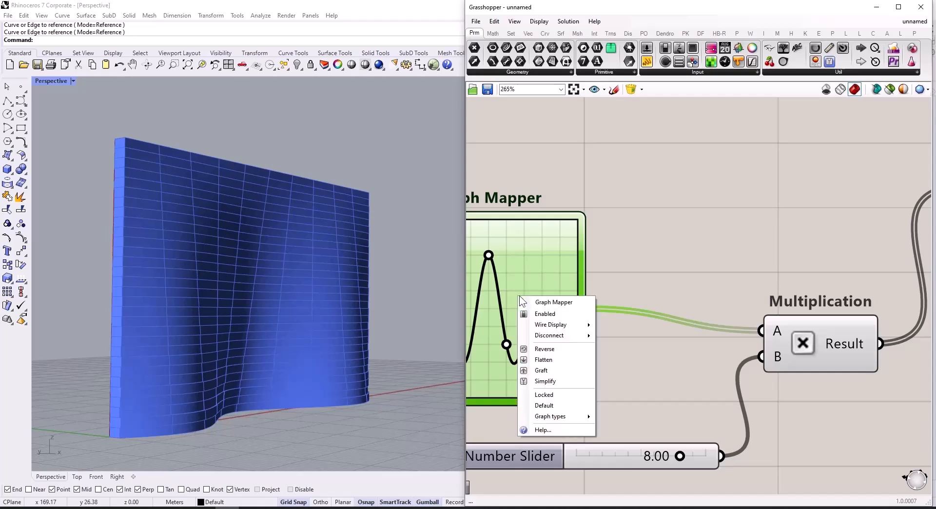
mouse_move(585, 418)
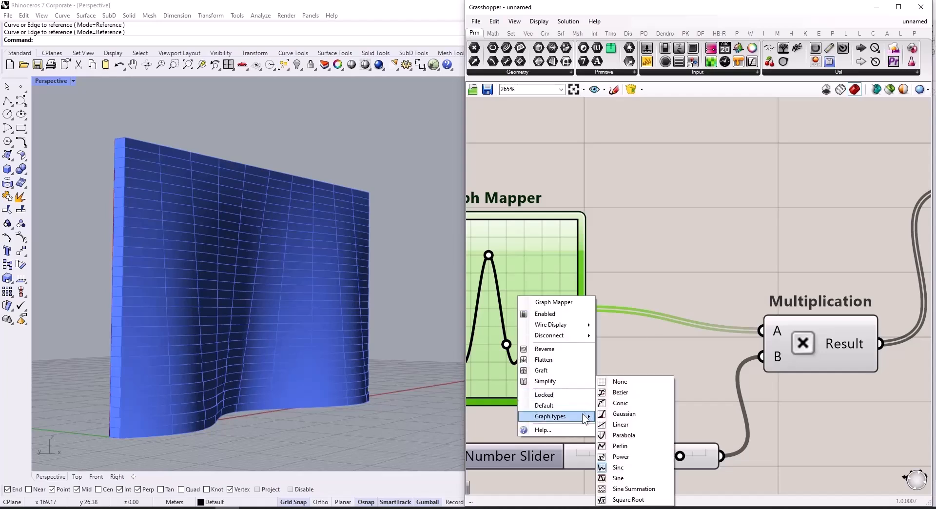
click(633, 445)
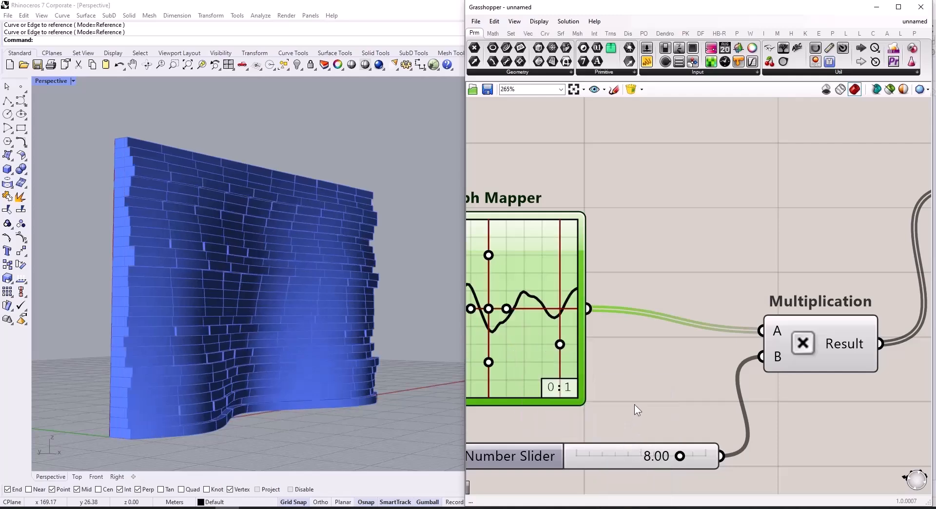
mouse_move(309, 315)
right_down()
mouse_move(266, 325)
mouse_move(314, 307)
right_up()
Try the Sine graph type on the Graph Mapper and view the wall's front.
right_click(495, 288)
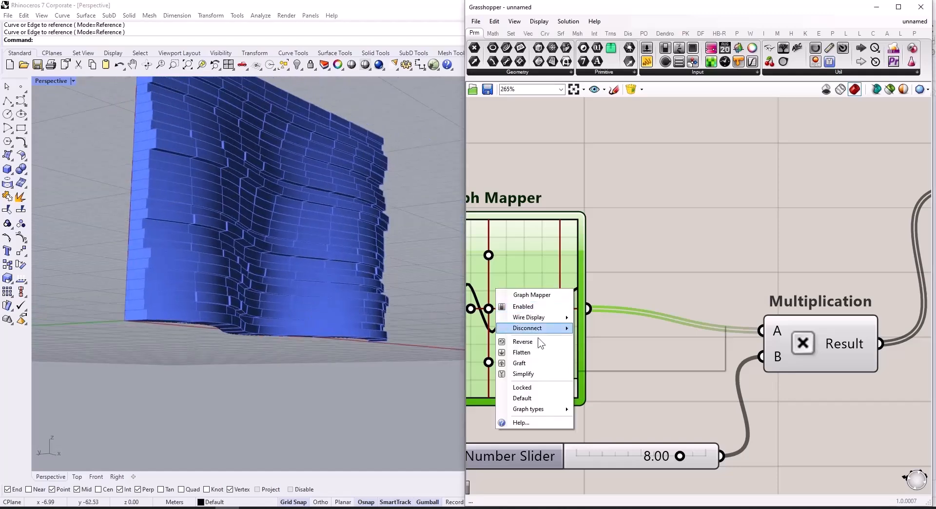
mouse_move(545, 409)
click(596, 477)
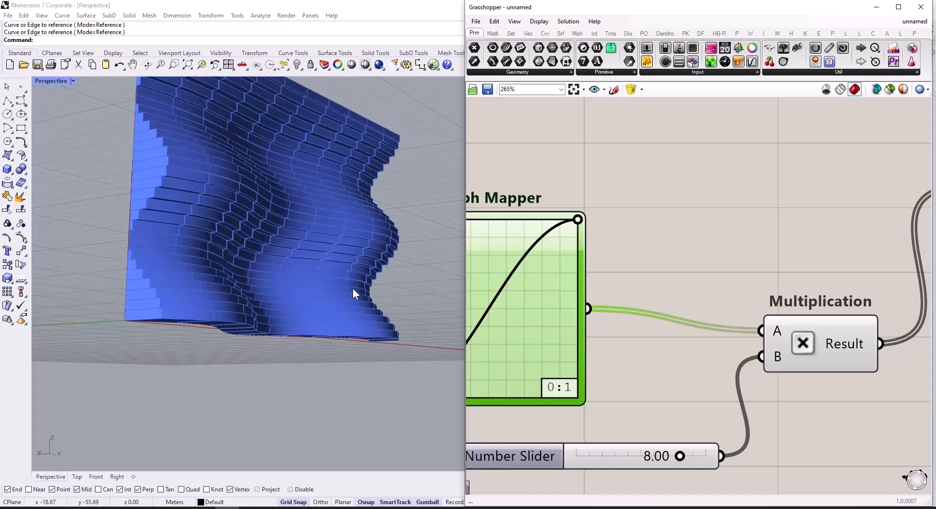
mouse_move(334, 334)
right_down()
mouse_move(284, 359)
mouse_move(311, 373)
mouse_move(330, 339)
mouse_move(317, 341)
mouse_move(348, 311)
mouse_move(586, 289)
right_up()
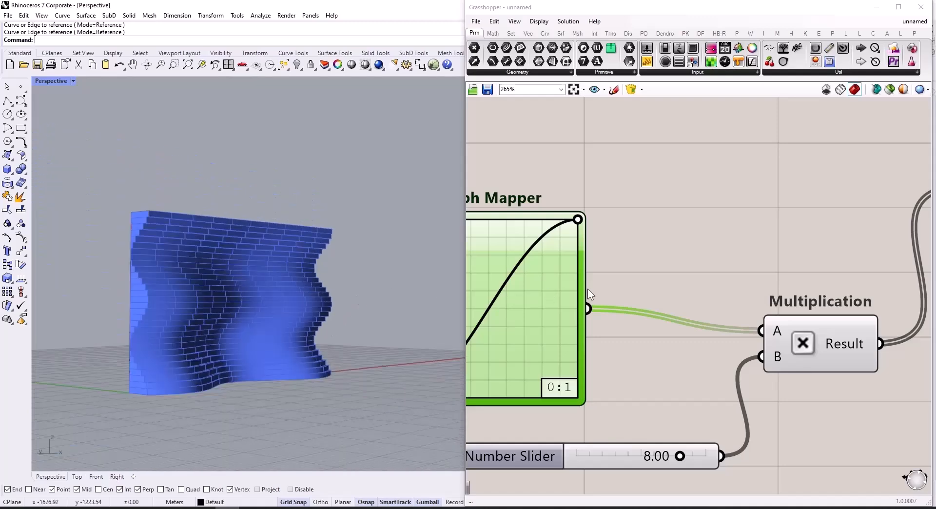
Switch the Graph Mapper's graph type back to Perlin.
right_click(544, 299)
mouse_move(617, 420)
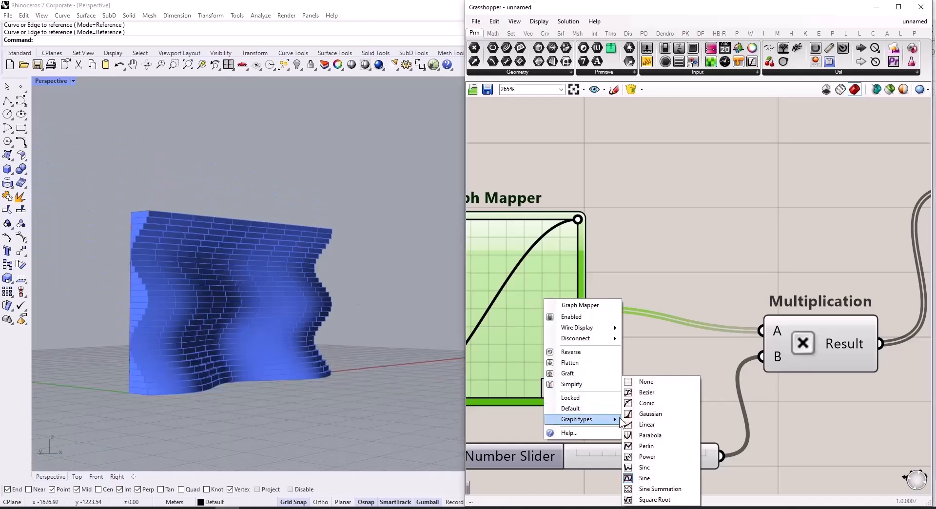
click(660, 444)
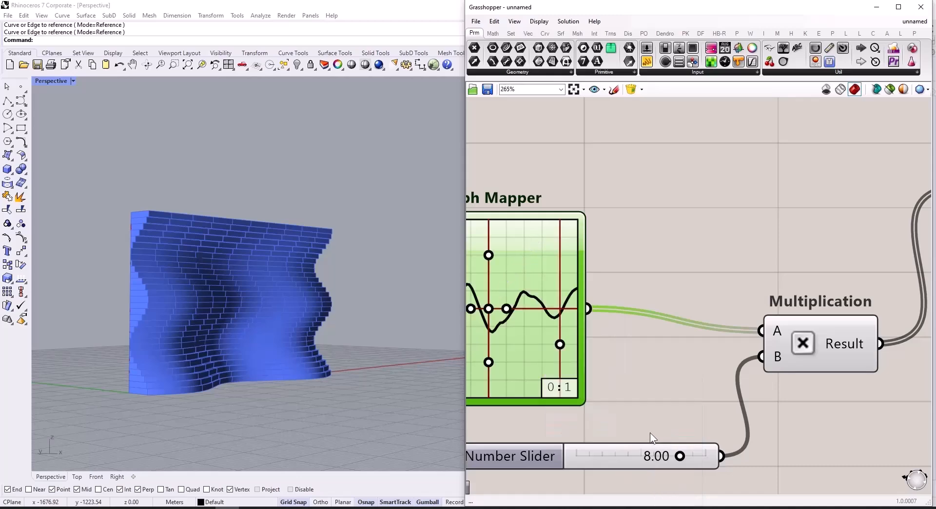
scroll(729, 344, down, 3)
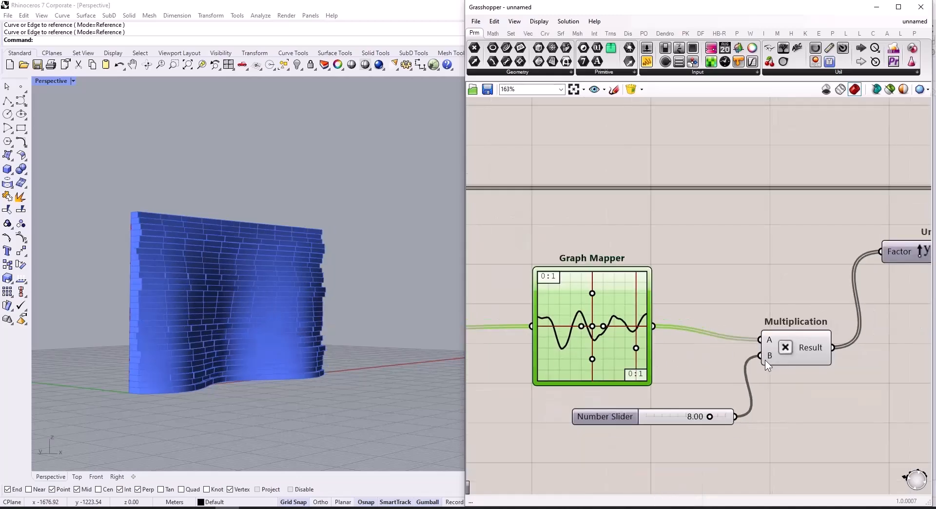
mouse_move(354, 366)
right_down()
mouse_move(314, 382)
mouse_move(320, 349)
mouse_move(335, 374)
mouse_move(355, 379)
right_up()
scroll(714, 365, down, 5)
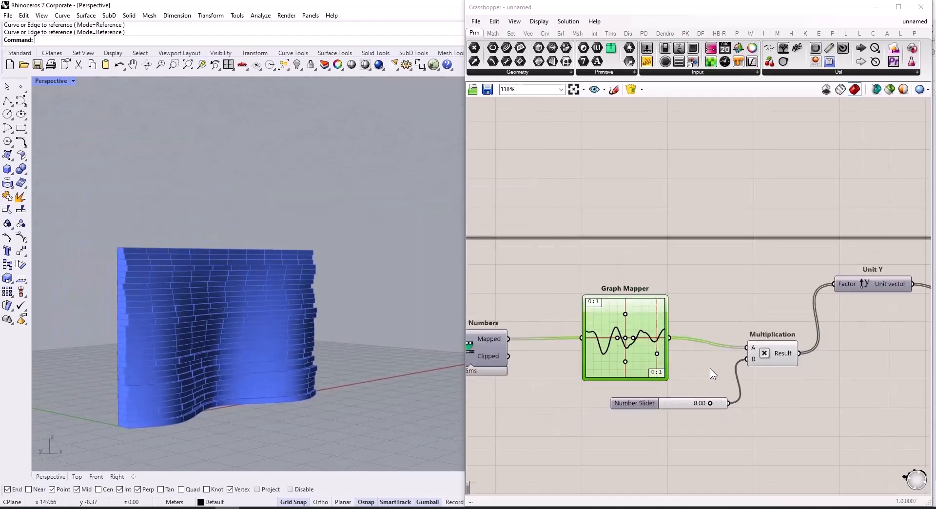
Delete the unconnected number slider above the Series component.
scroll(718, 364, down, 1)
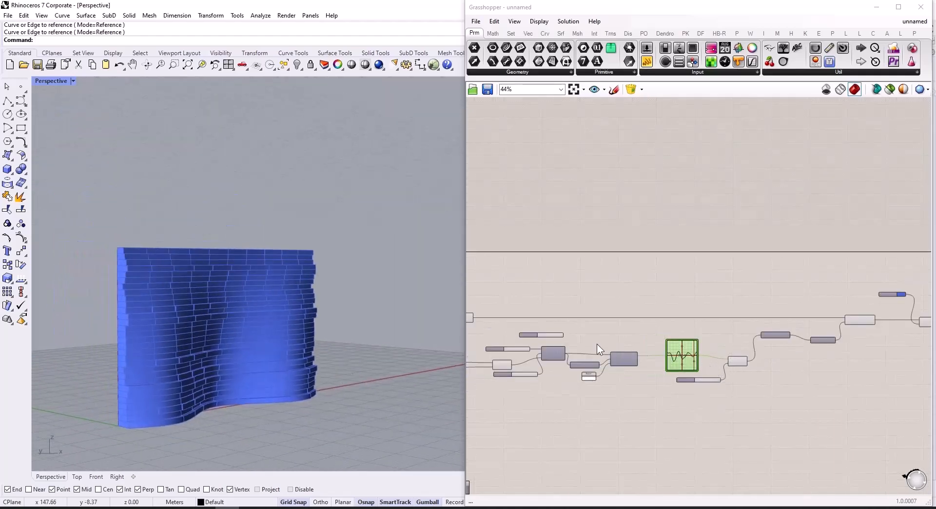
scroll(607, 338, up, 1)
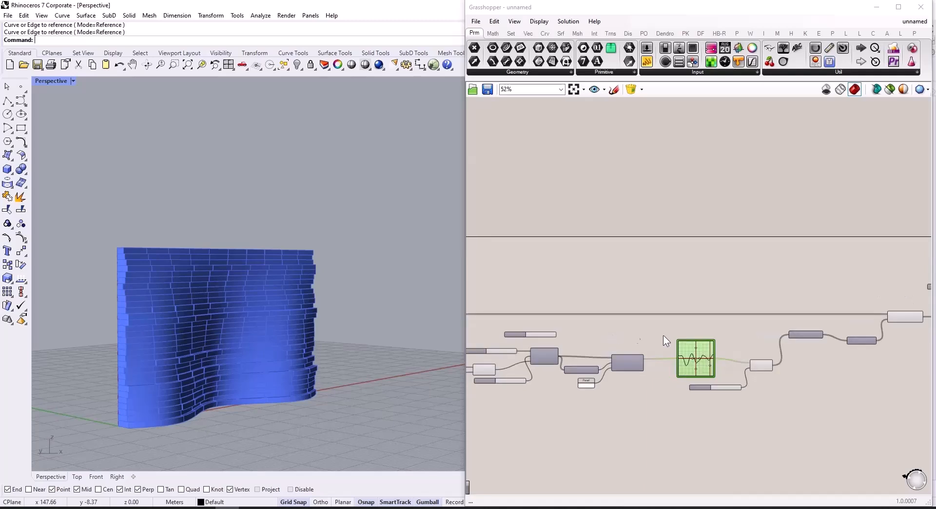
scroll(662, 335, down, 2)
scroll(580, 336, up, 5)
drag(651, 326, 622, 344)
key(Delete)
Add an Area component and connect Isotrim's Surface output to its Geometry input.
scroll(626, 341, down, 2)
scroll(571, 320, up, 2)
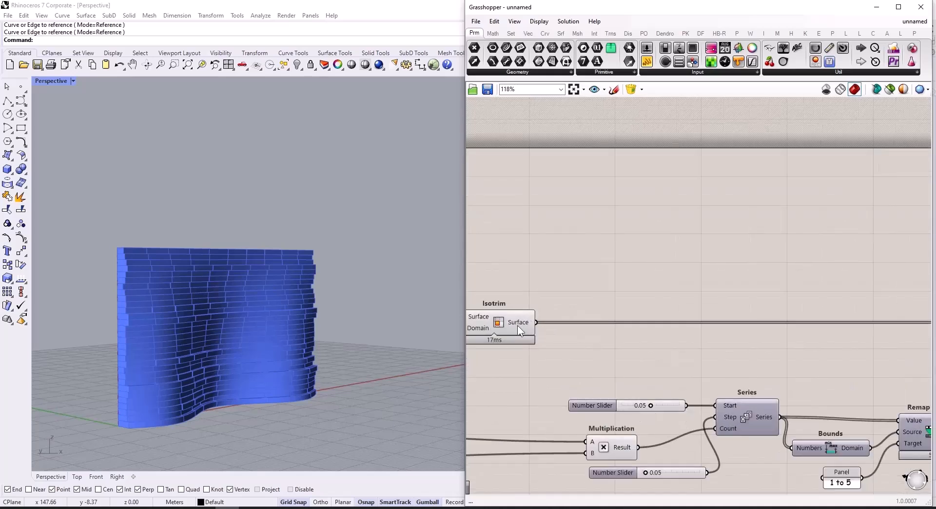
click(517, 326)
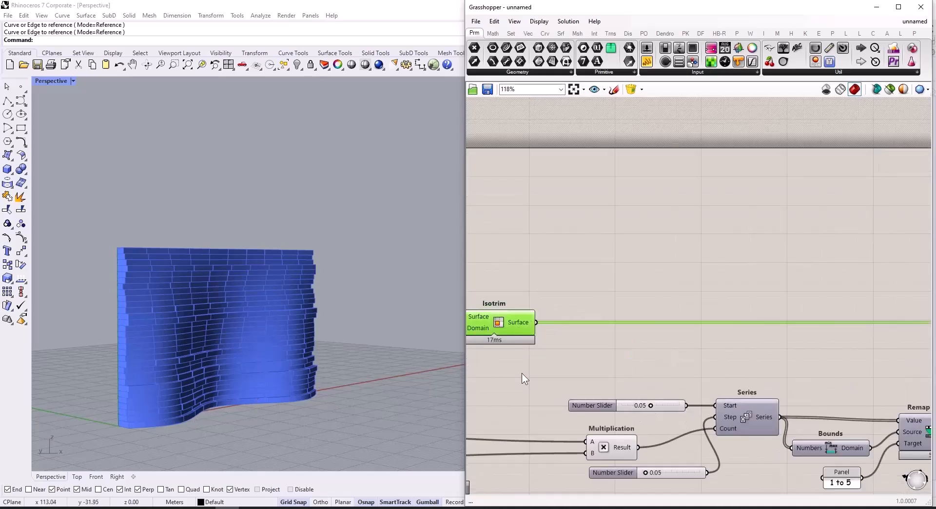
double_click(667, 291)
text(area)
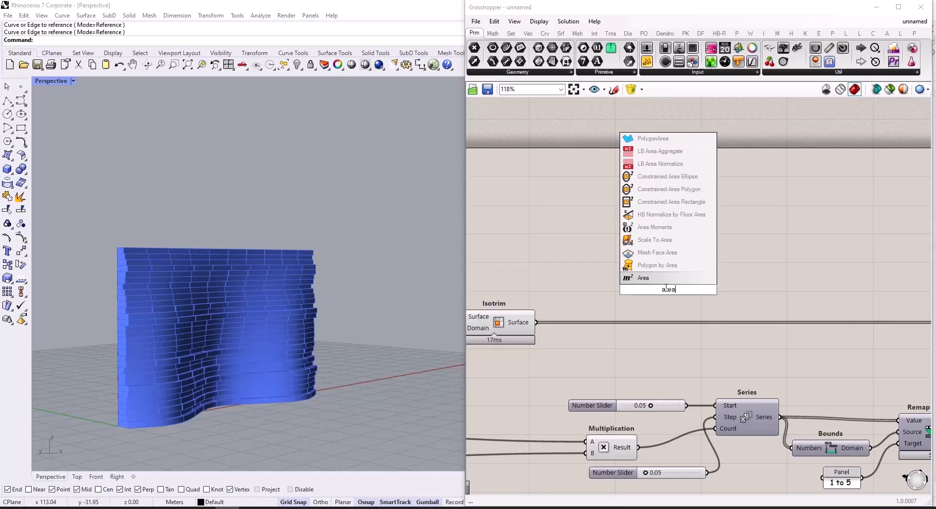
key(Return)
drag(536, 324, 627, 290)
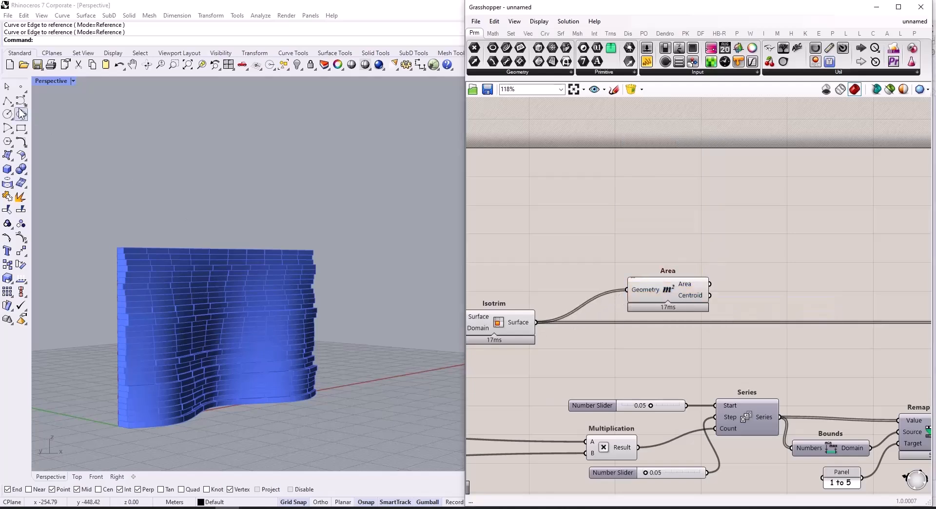
Switch to Rhino and place a point object in front of the wall at about X 35, Y -10, using the Top view.
click(21, 87)
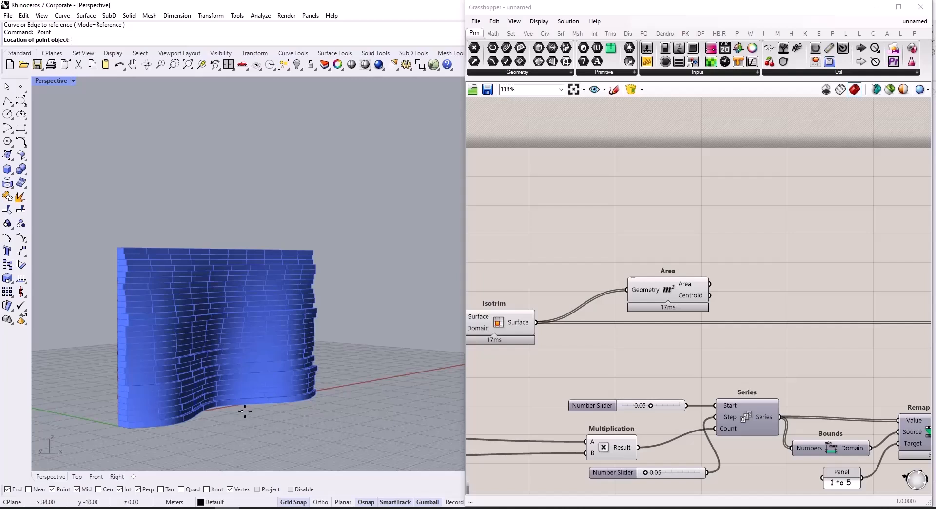
click(77, 477)
scroll(349, 378, up, 3)
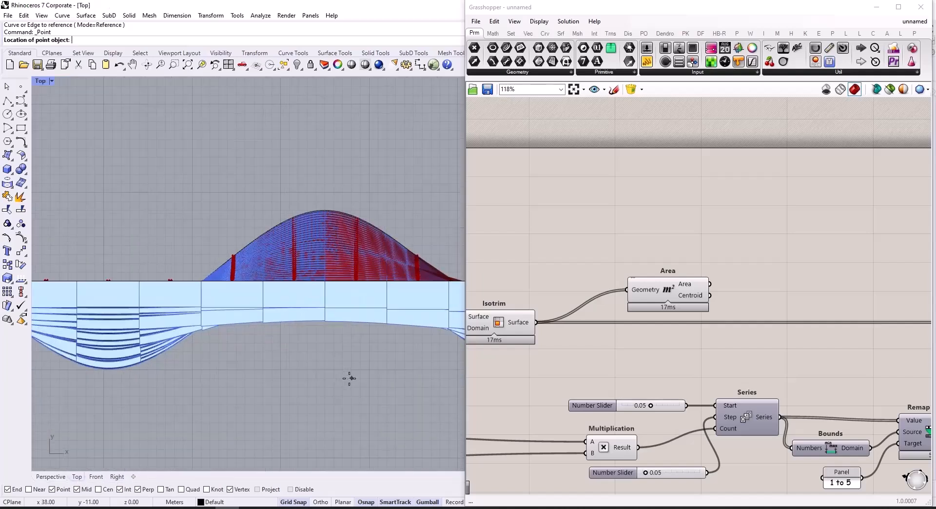
click(325, 369)
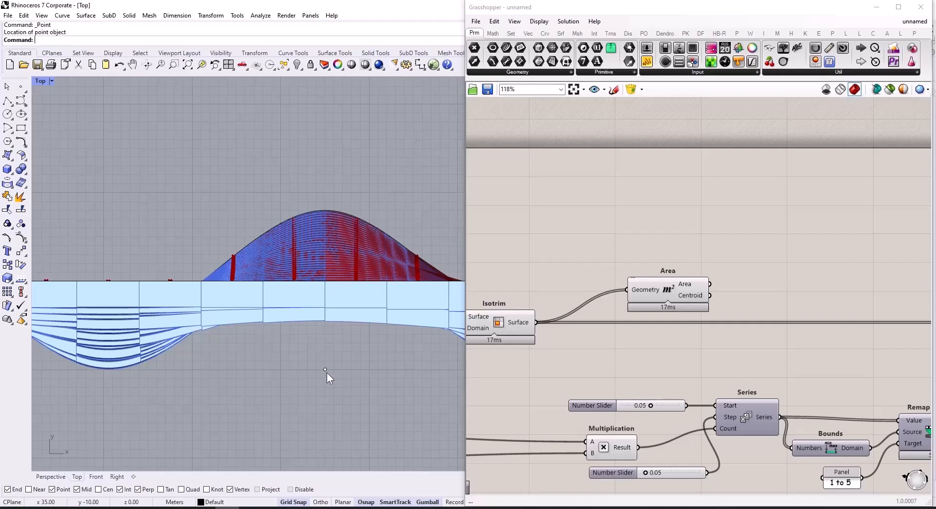
click(64, 476)
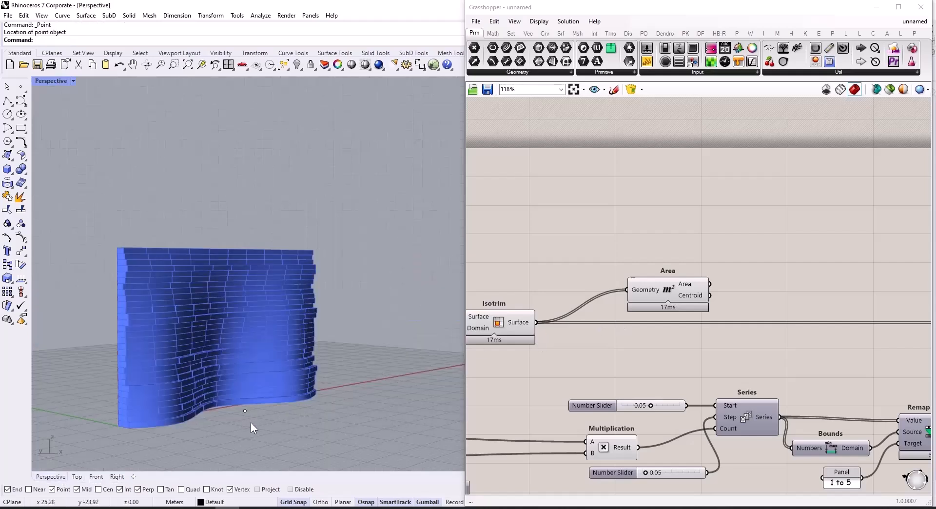
Add a Grasshopper Point parameter that references the new Rhino point, and position it above the Area component.
click(233, 410)
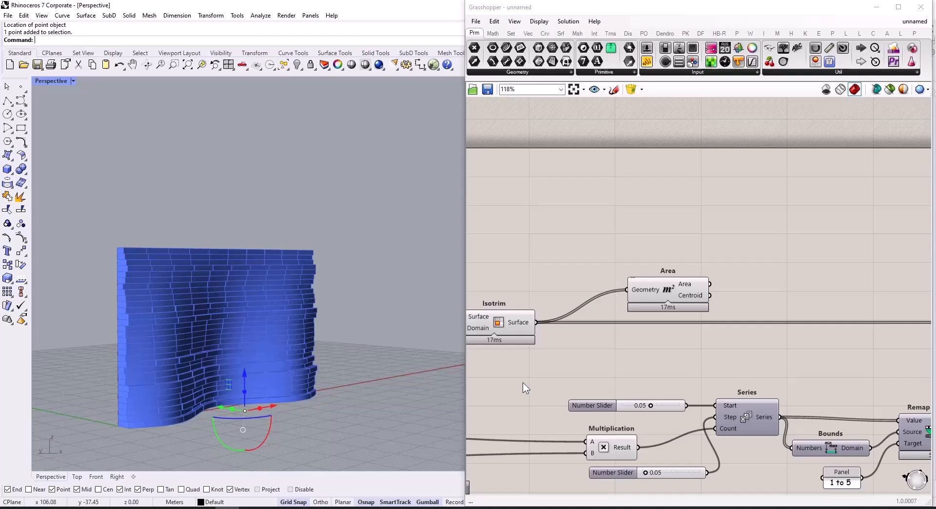
double_click(737, 268)
text(point)
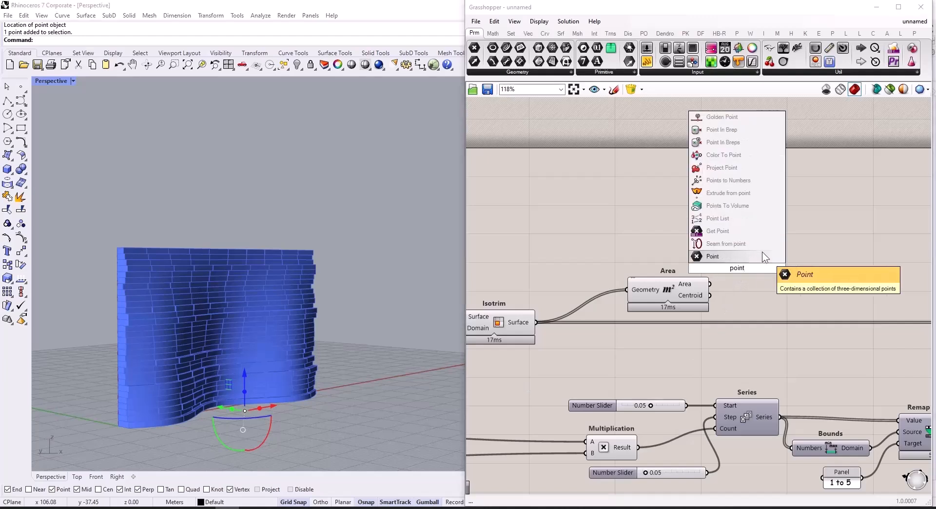
click(727, 256)
right_click(736, 266)
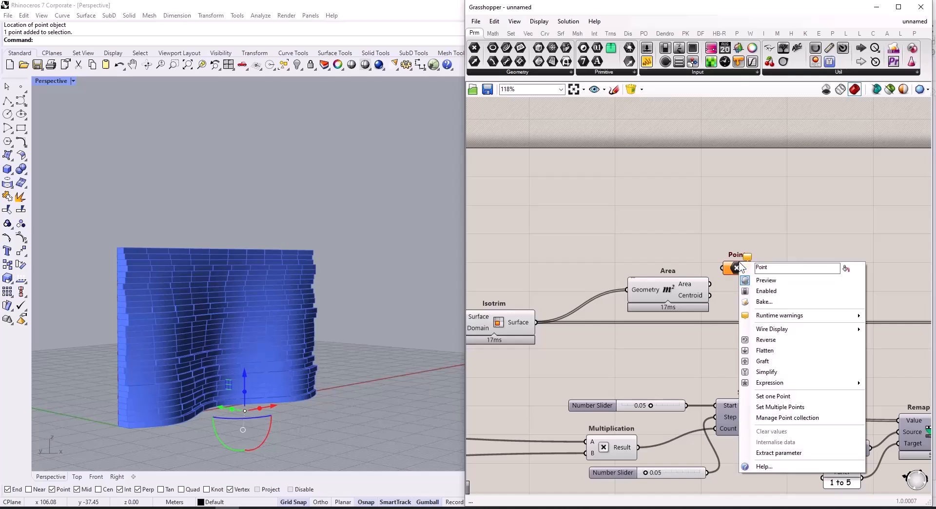
click(773, 396)
click(410, 410)
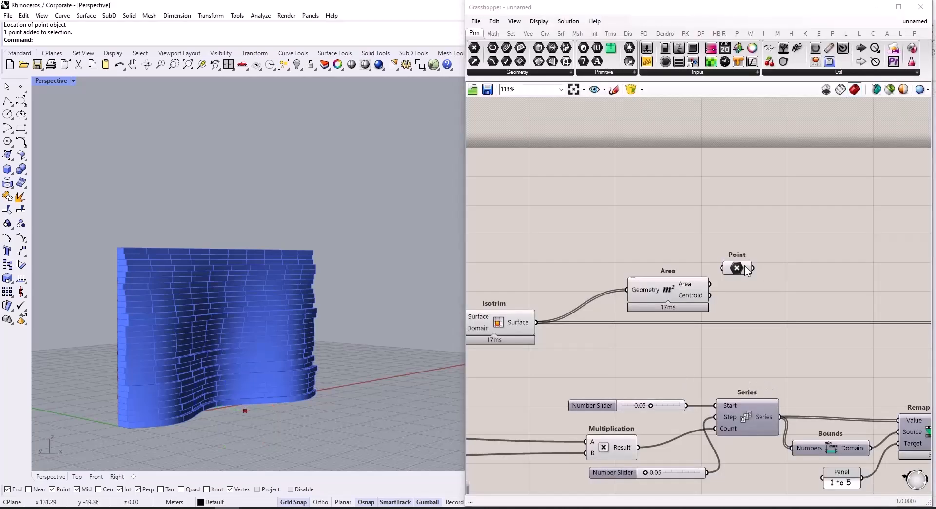
scroll(747, 271, up, 3)
drag(736, 267, 640, 229)
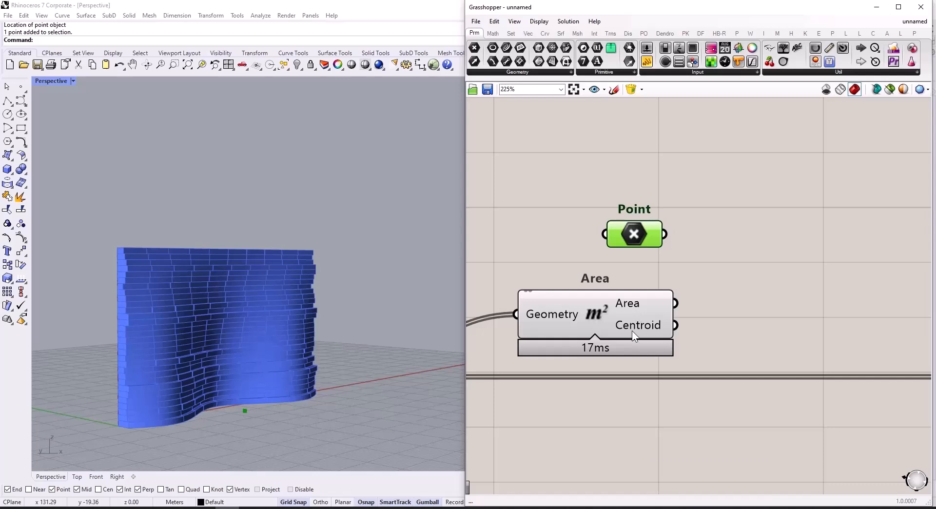
Add a Distance component and connect the Point to Point A and Area's Centroid to Point B.
double_click(760, 272)
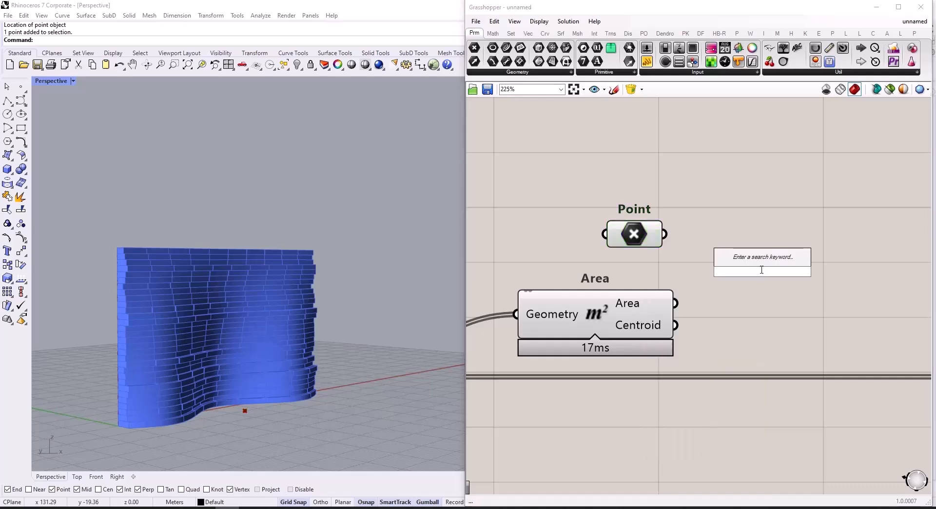
text(distan)
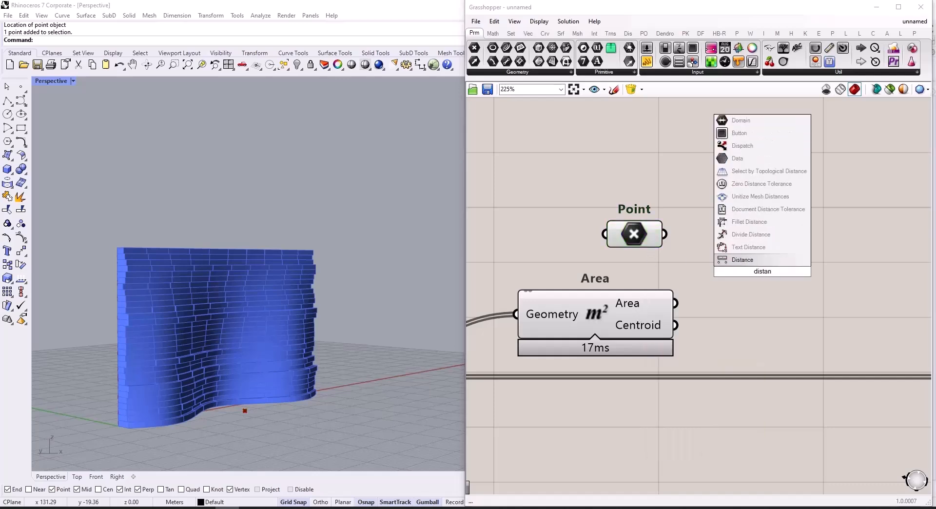
key(Return)
drag(664, 235, 690, 260)
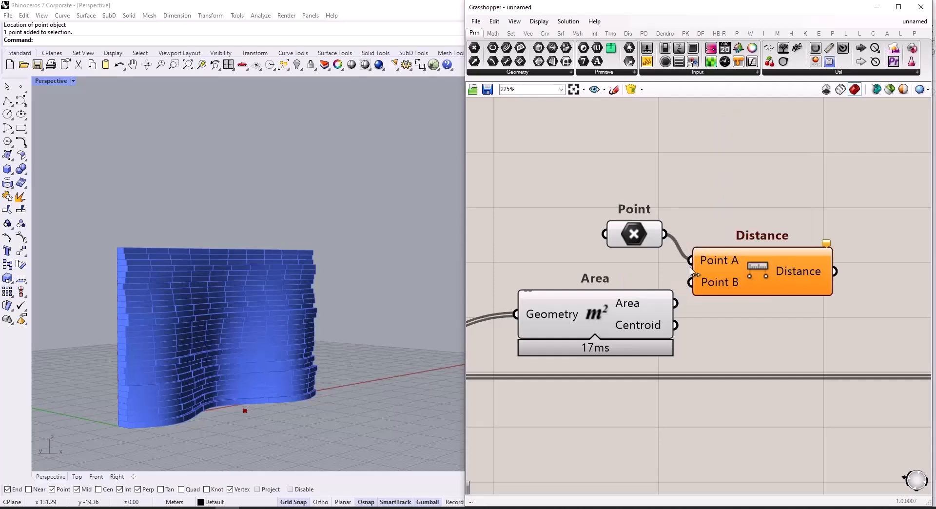
drag(675, 325, 690, 281)
drag(753, 281, 808, 282)
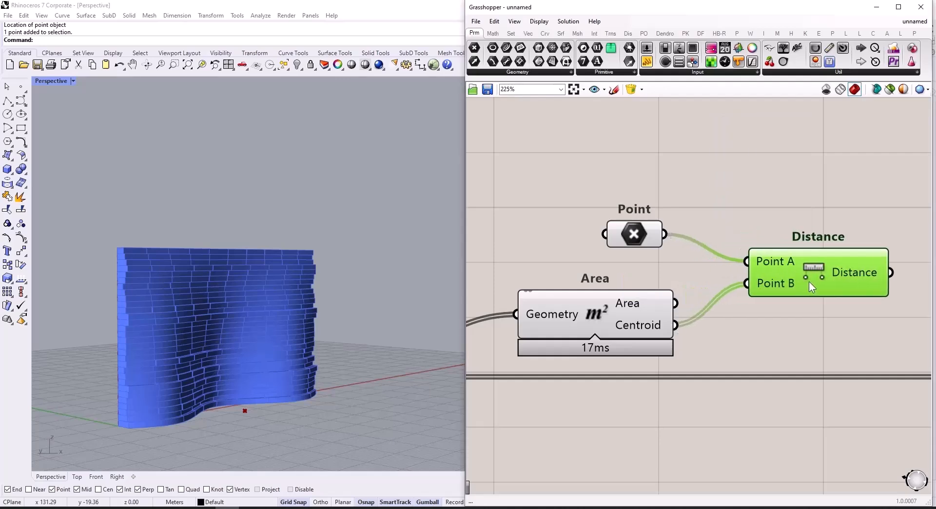
Move all components from the Series group through Custom Preview farther along the canvas, making room after the Distance component.
scroll(808, 282, down, 5)
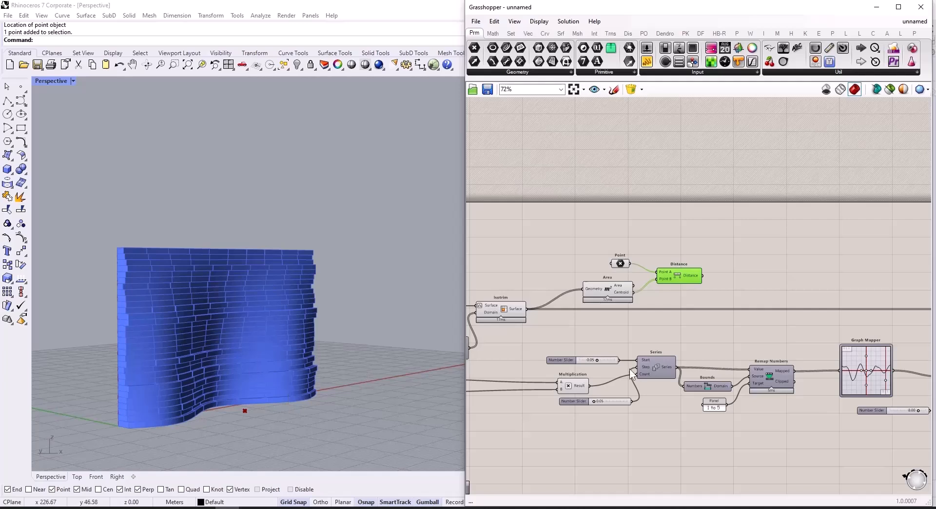
scroll(746, 378, up, 2)
scroll(794, 334, down, 3)
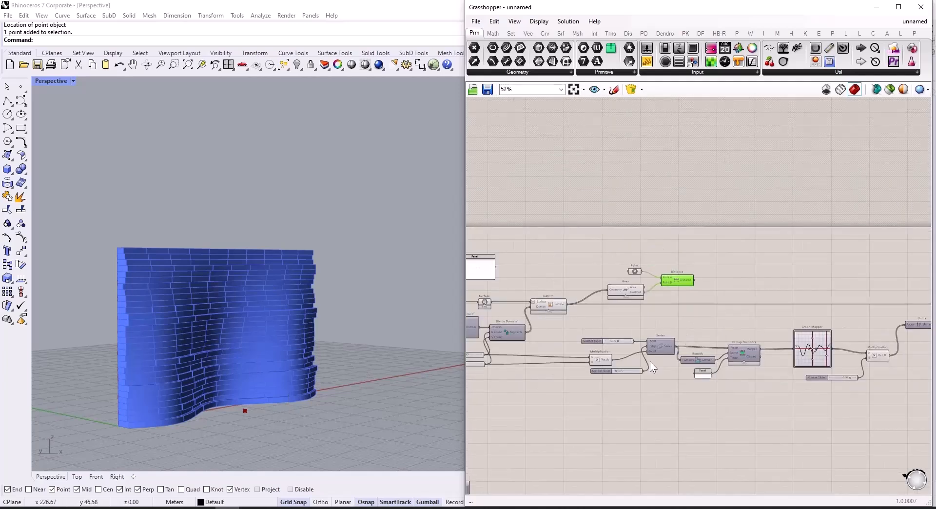
drag(560, 402, 920, 316)
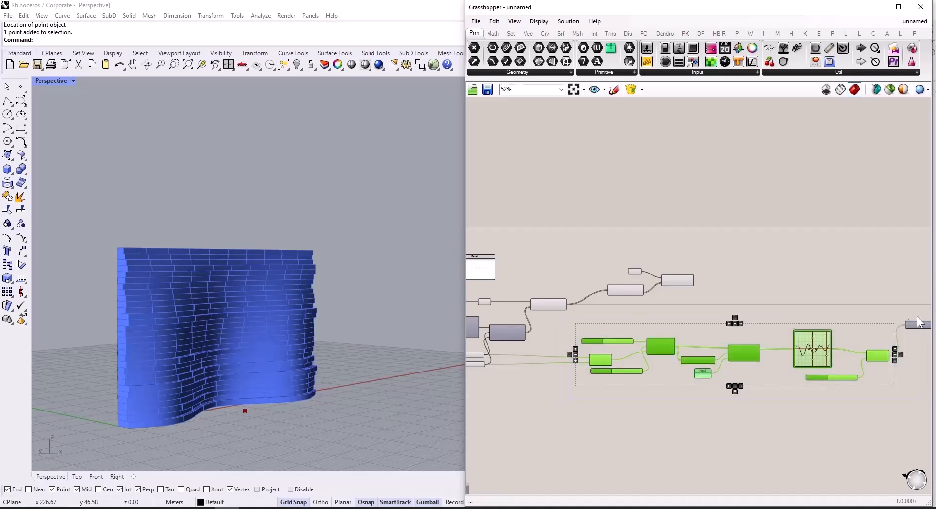
scroll(859, 353, down, 3)
scroll(859, 350, up, 4)
scroll(838, 338, down, 2)
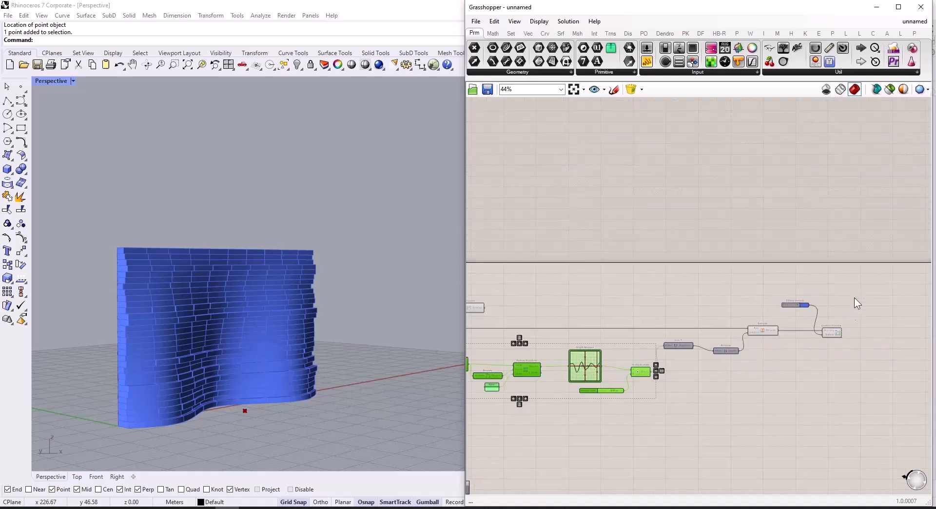
shift+drag(858, 279, 666, 398)
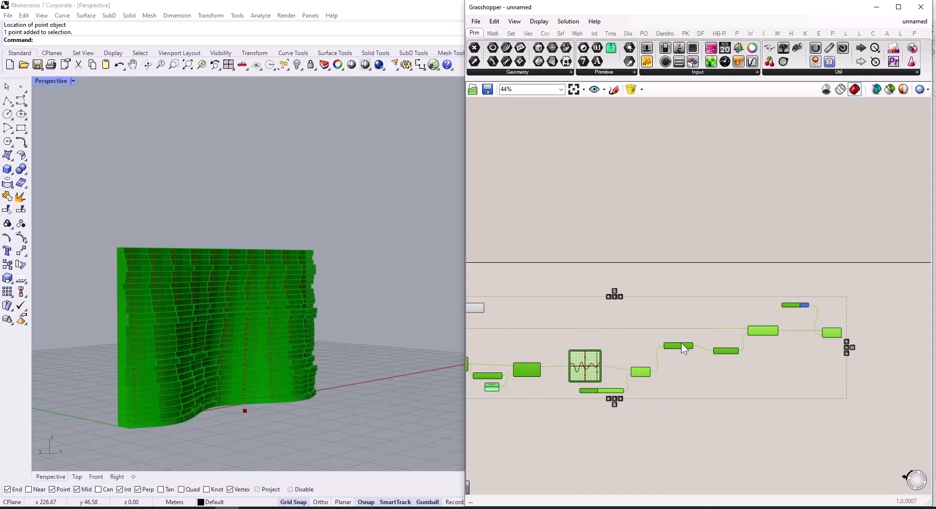
drag(680, 343, 888, 341)
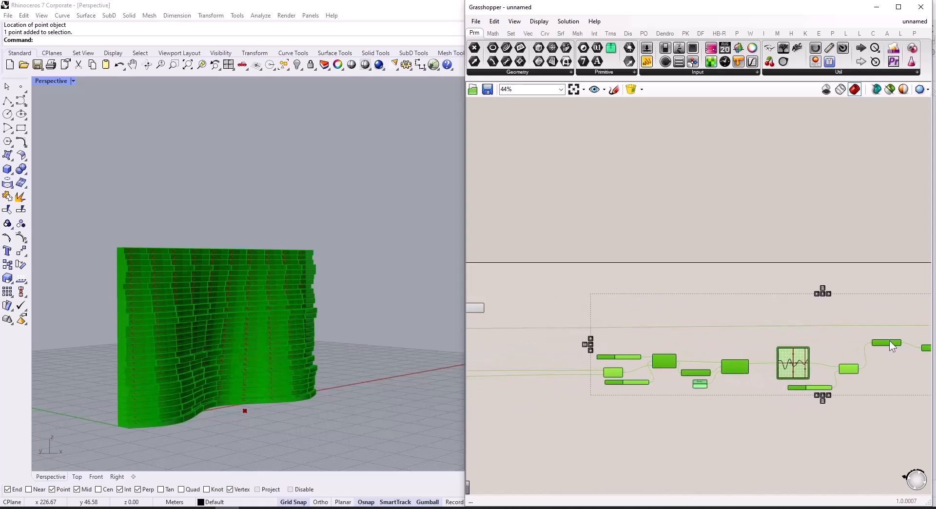
click(551, 314)
Move Series, its Multiplication and both number sliders away from Bounds and Remap Numbers.
scroll(766, 381, up, 5)
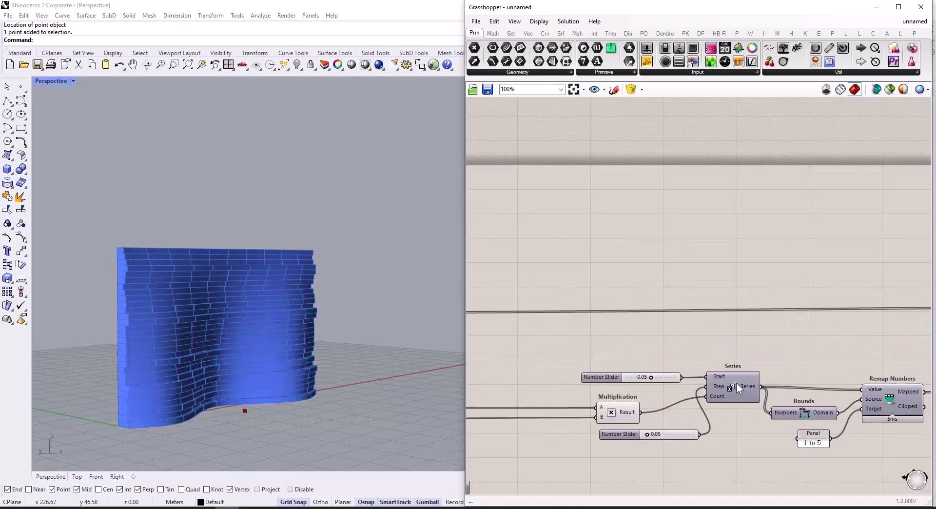
scroll(738, 351, down, 2)
drag(739, 351, 611, 434)
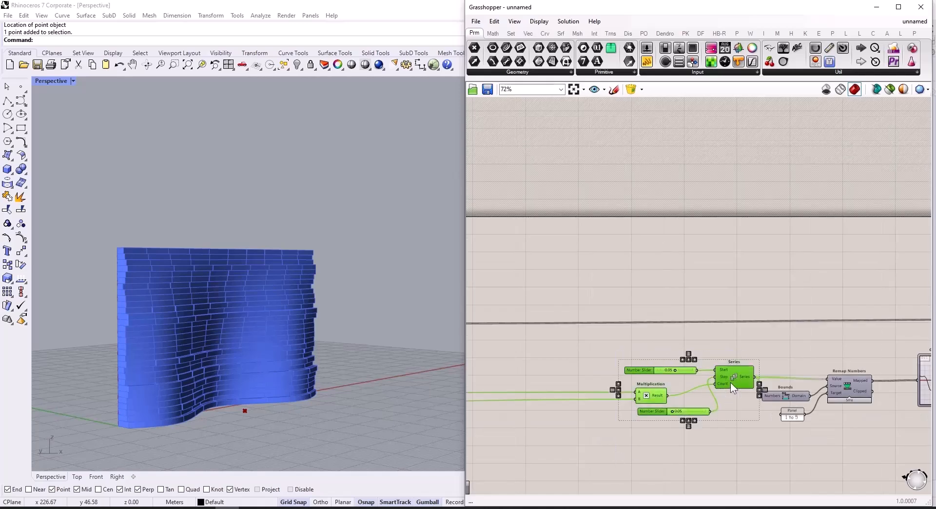
drag(730, 382, 586, 385)
Replace the Series connections by wiring the Distance output to Remap Numbers' Value input and Bounds' Numbers input.
scroll(575, 361, down, 4)
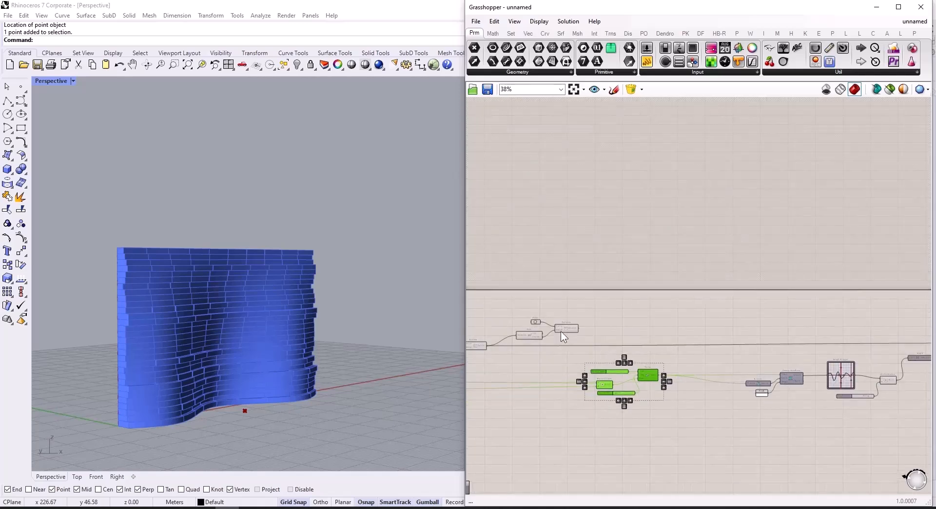
scroll(571, 331, up, 7)
drag(585, 332, 700, 377)
scroll(624, 353, down, 6)
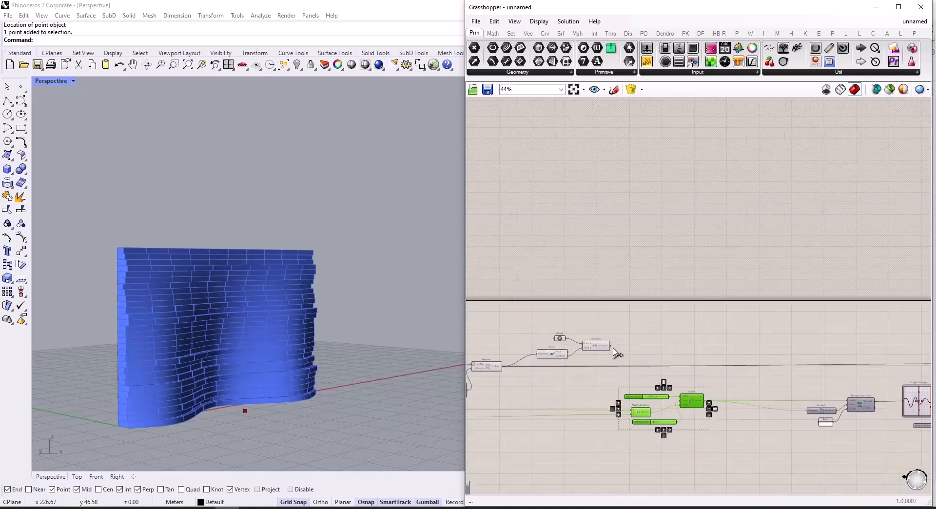
scroll(848, 419, up, 7)
drag(616, 352, 819, 361)
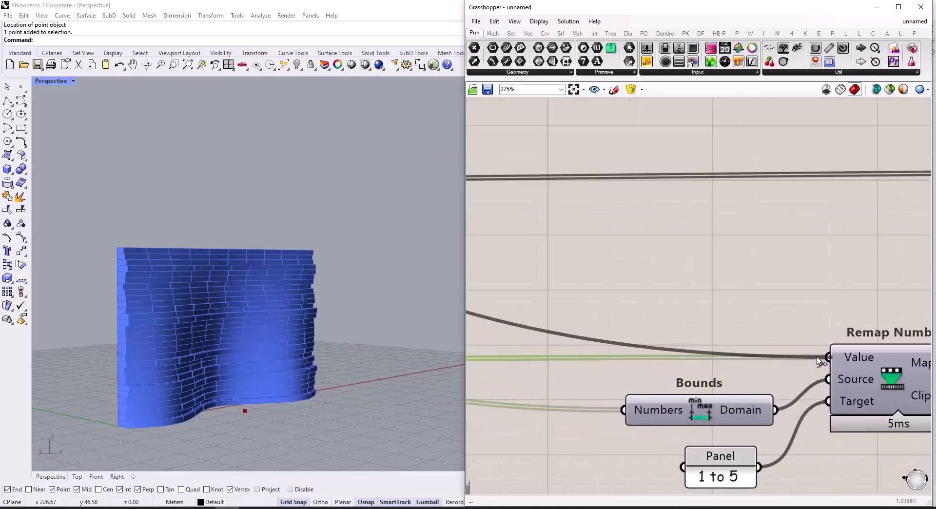
scroll(814, 414, down, 4)
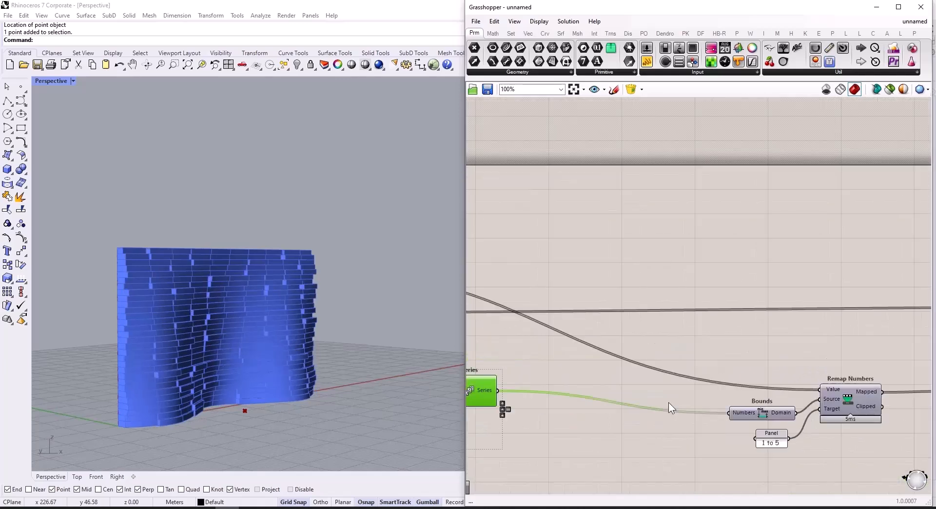
scroll(731, 422, down, 3)
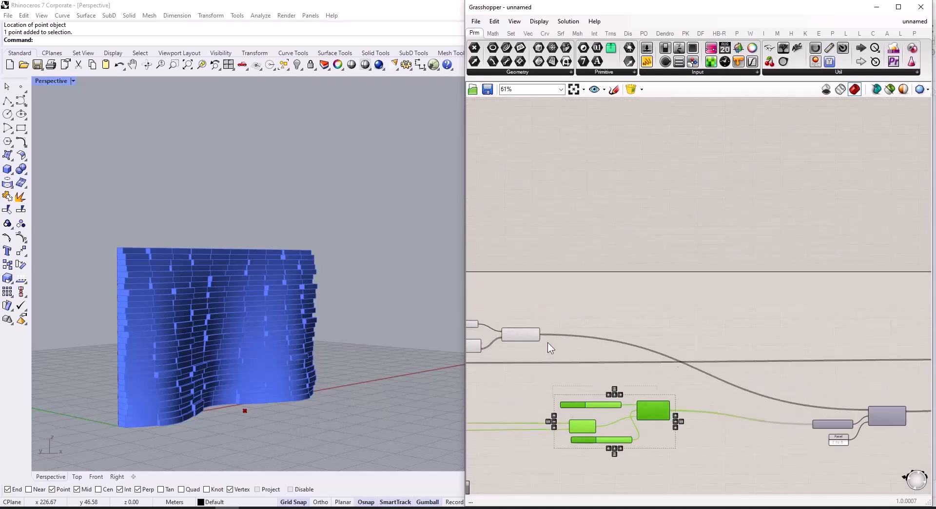
drag(540, 334, 722, 423)
scroll(812, 424, up, 6)
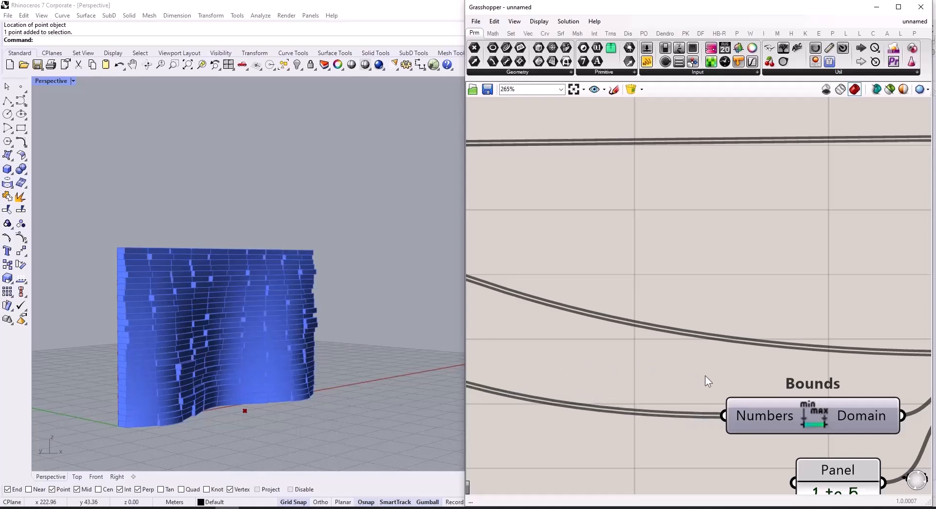
Switch to Rhino and move the reference point to several positions around the wall, ending in front of its base.
click(251, 410)
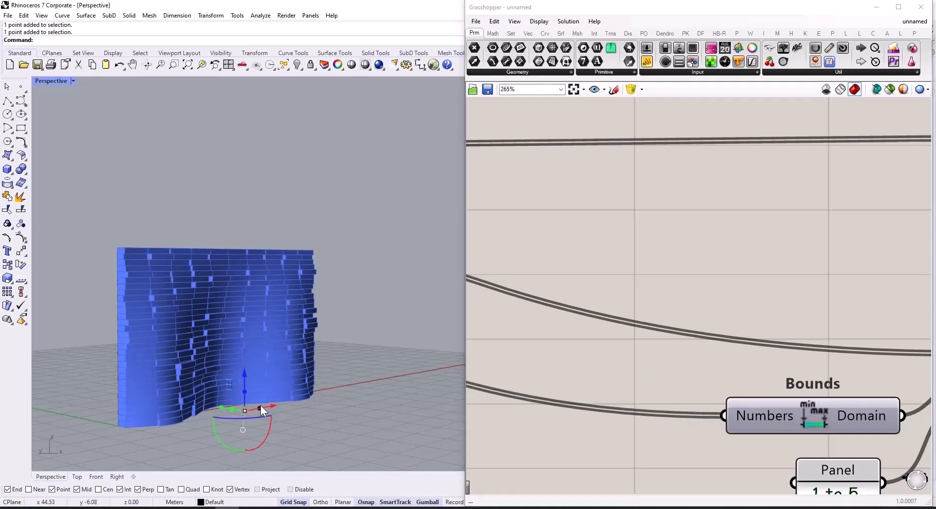
drag(268, 404, 240, 418)
drag(209, 382, 216, 339)
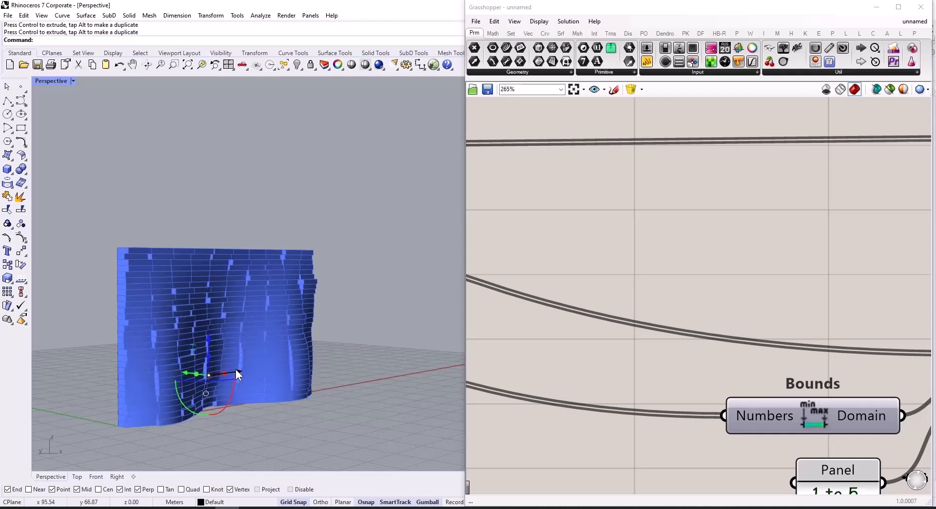
drag(235, 369, 311, 425)
Return to Grasshopper and add a Gradient component below the Unit Y and Reverse components.
scroll(565, 359, down, 6)
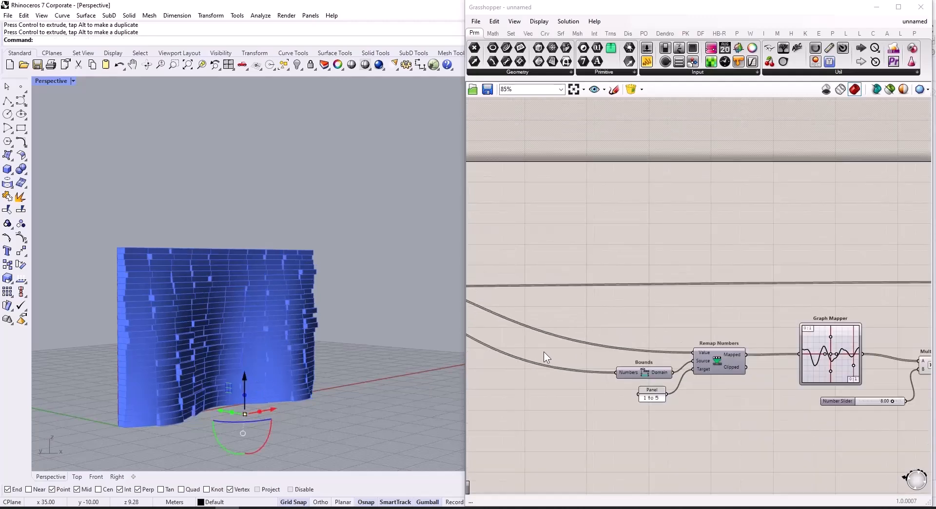
scroll(731, 363, up, 6)
scroll(580, 355, down, 6)
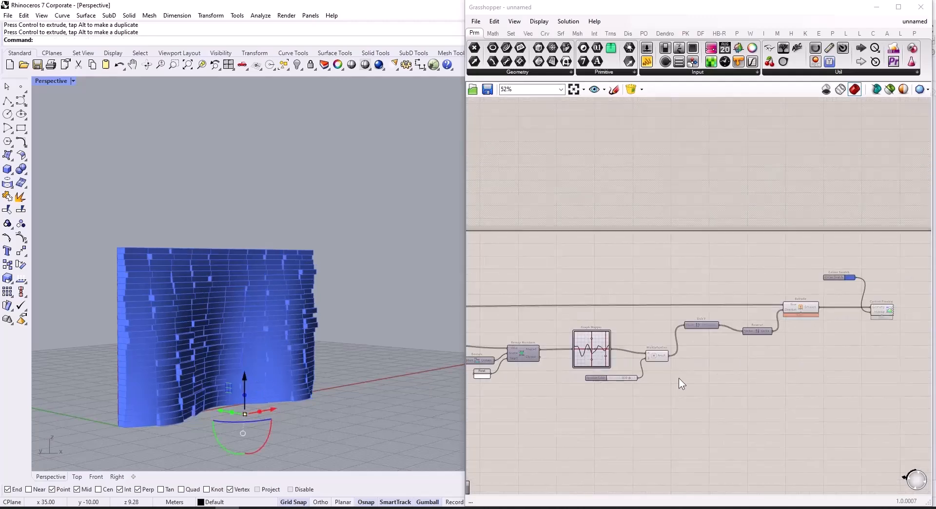
scroll(715, 375, up, 1)
double_click(739, 376)
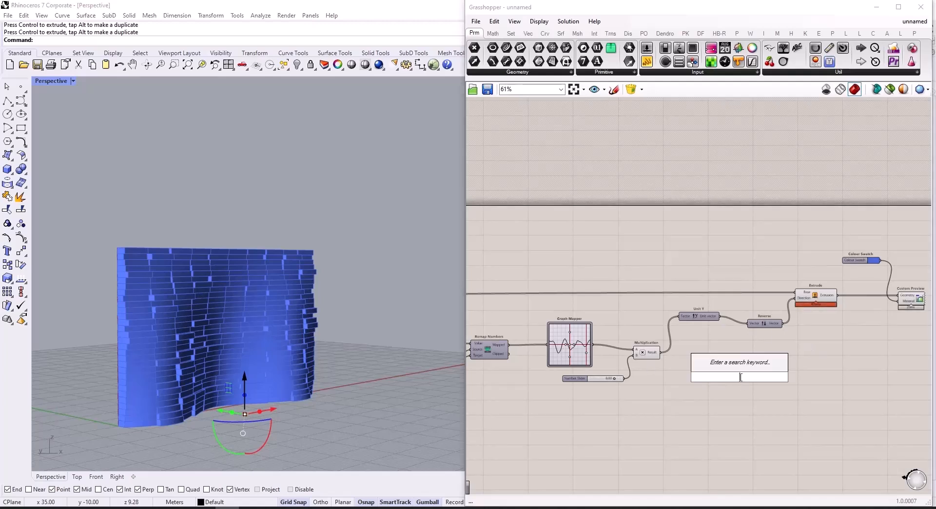
text(grad)
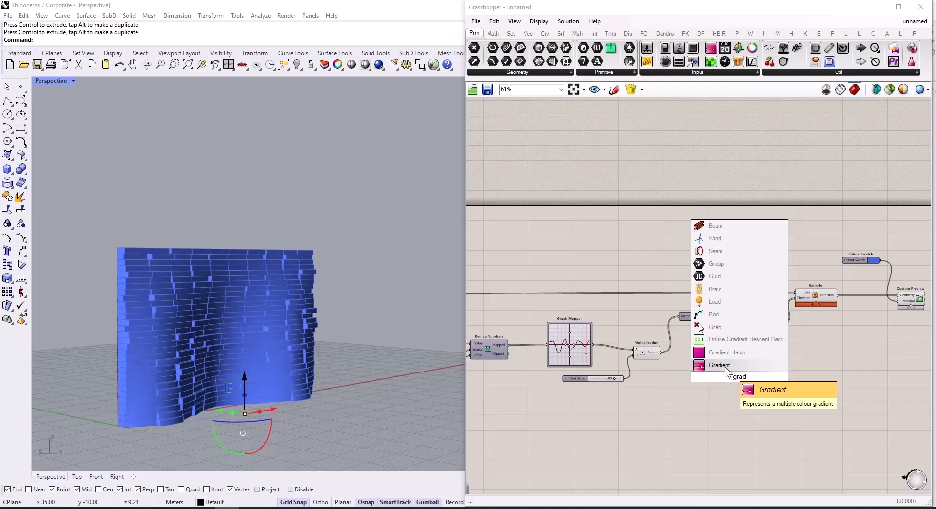
click(724, 366)
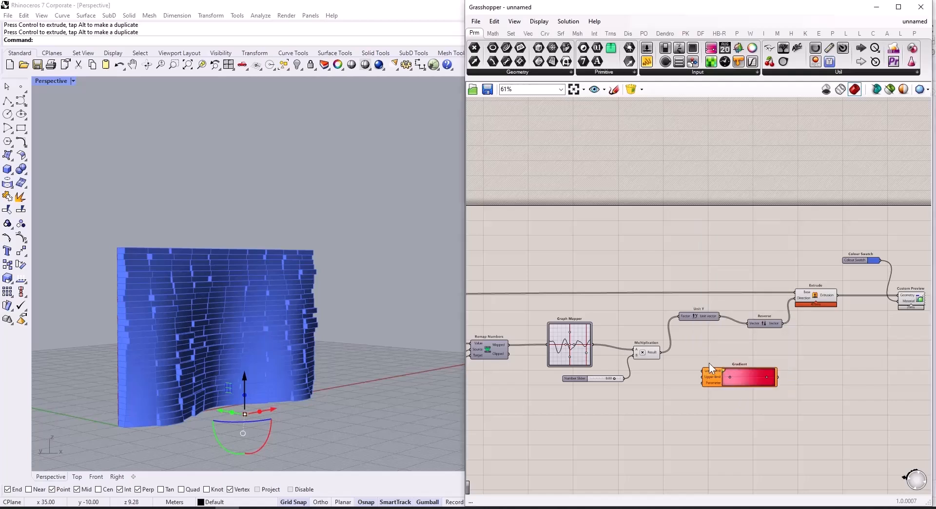
scroll(683, 358, up, 3)
Connect the Graph Mapper output to the Gradient's Parameter input.
scroll(515, 332, down, 3)
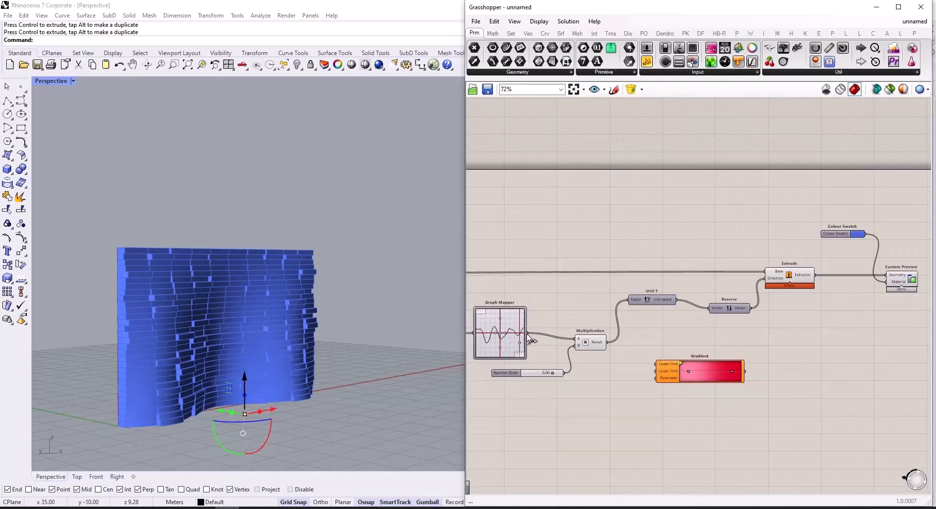
drag(527, 333, 687, 421)
scroll(656, 378, up, 4)
scroll(636, 404, down, 4)
scroll(726, 416, up, 3)
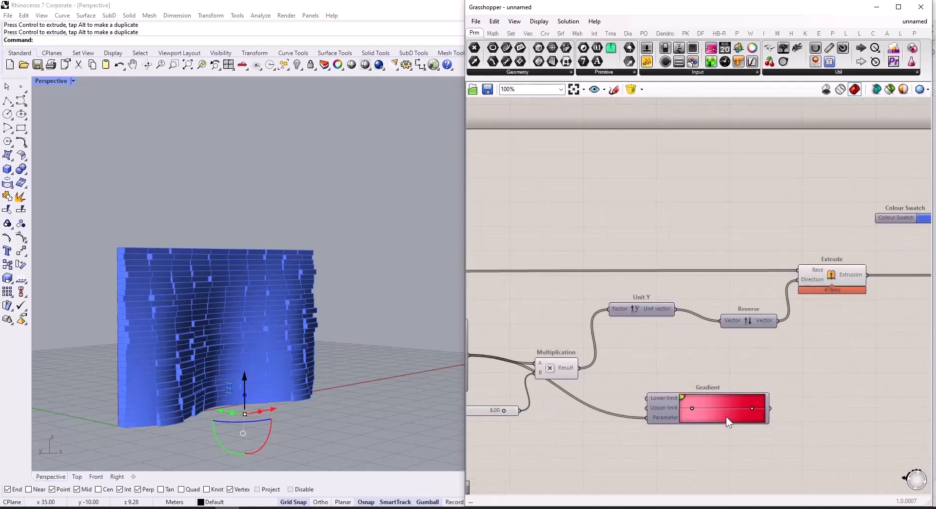
Apply the brown-to-brick-red preset to the Gradient and connect its output to Custom Preview's Material input.
right_click(726, 416)
mouse_move(774, 472)
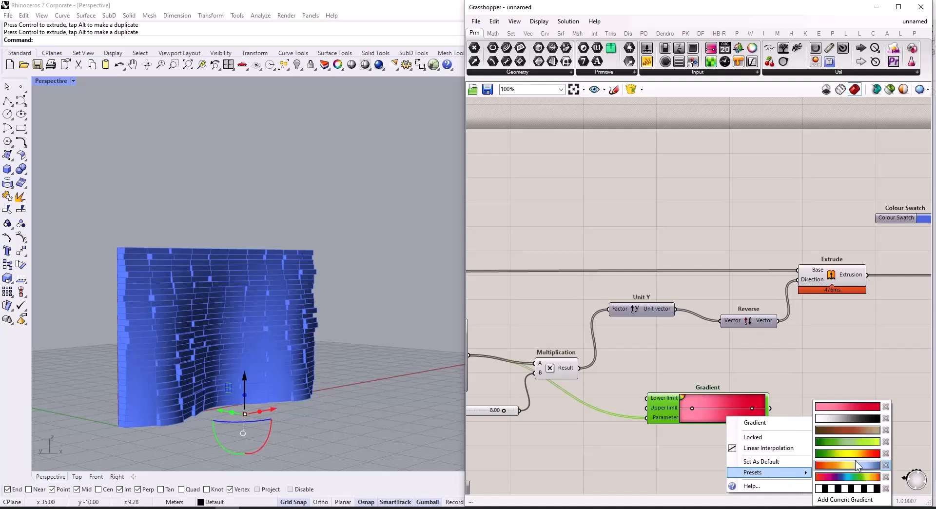
click(858, 429)
scroll(638, 396, down, 3)
scroll(674, 411, up, 3)
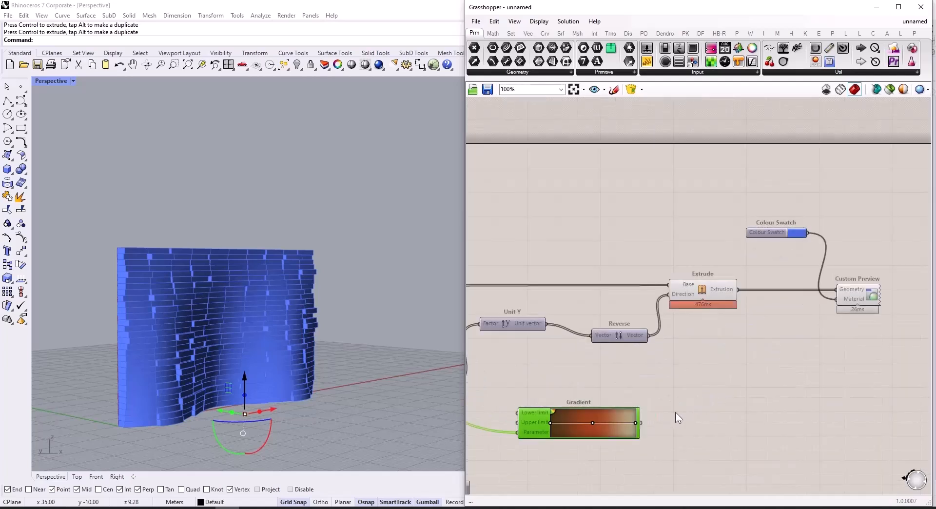
drag(640, 423, 837, 299)
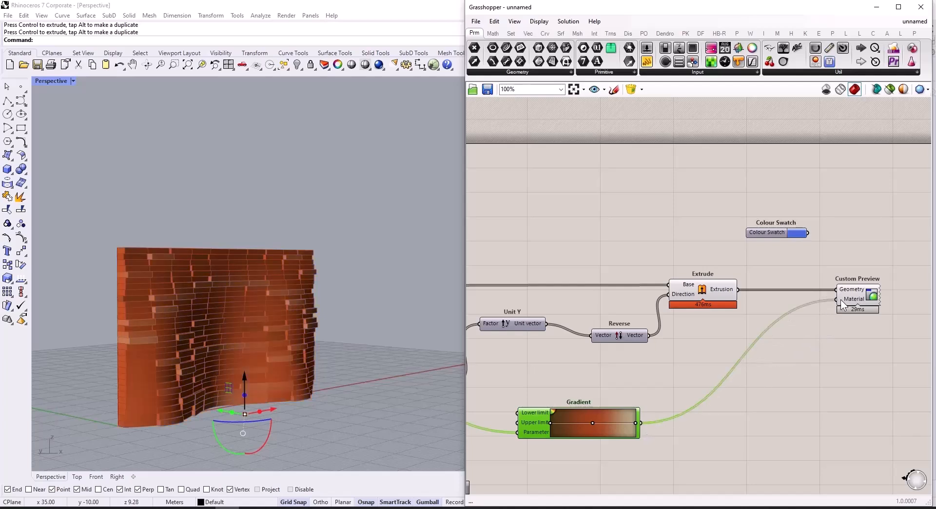
Move the Gradient below Custom Preview and turn off the preview of all components up to and including Extrude.
scroll(862, 273, down, 5)
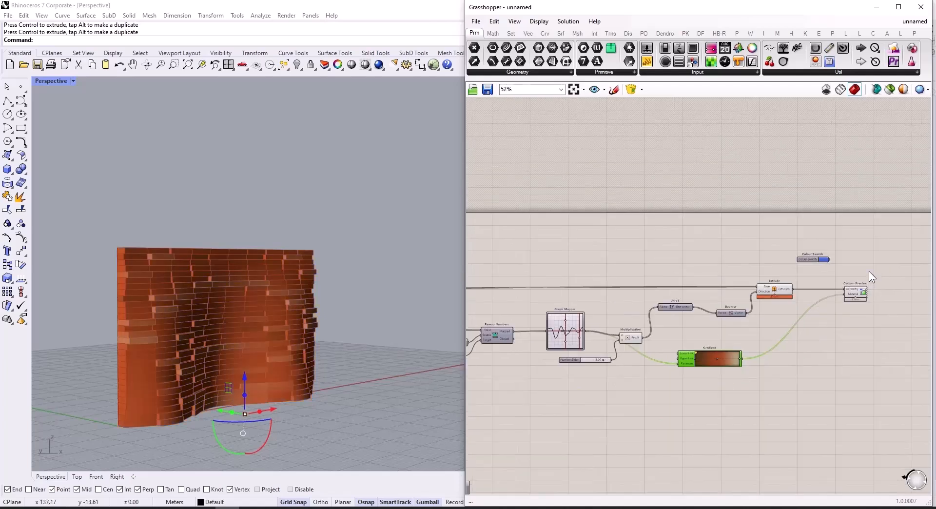
drag(773, 327, 844, 323)
drag(818, 239, 478, 375)
scroll(633, 325, down, 4)
right_click(566, 326)
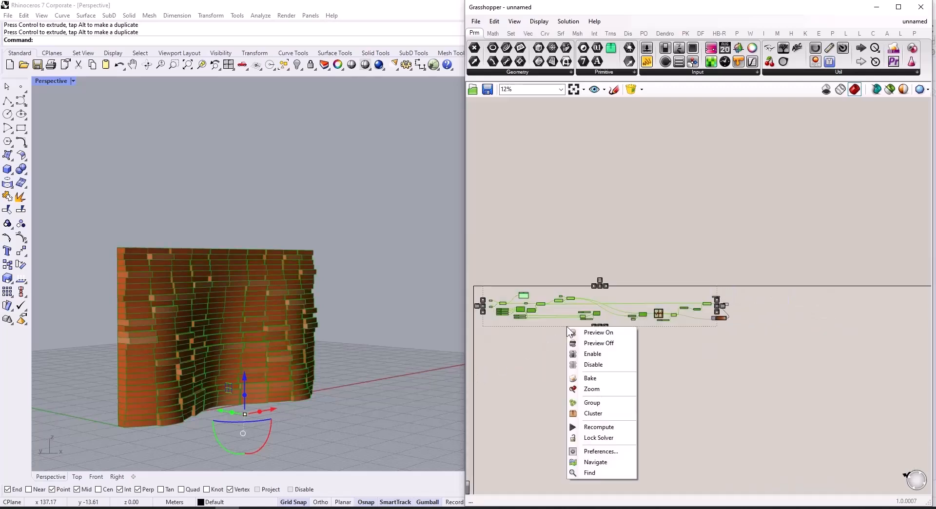
click(619, 343)
Switch to Rhino, set the Perspective viewport's display mode to Rendered and inspect the coloured wavy wall up close and as a whole.
scroll(302, 407, up, 3)
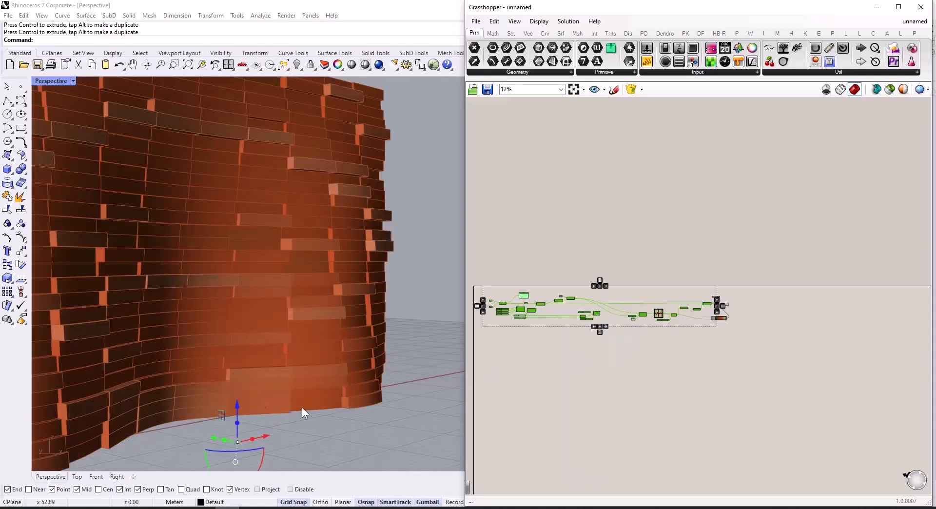
scroll(367, 402, down, 5)
mouse_move(368, 415)
right_down()
mouse_move(343, 416)
mouse_move(361, 417)
right_up()
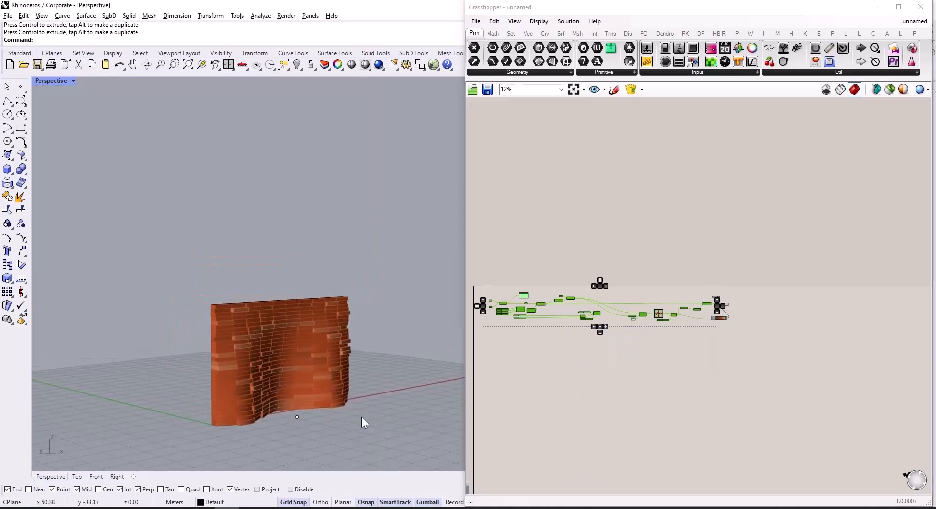
click(75, 80)
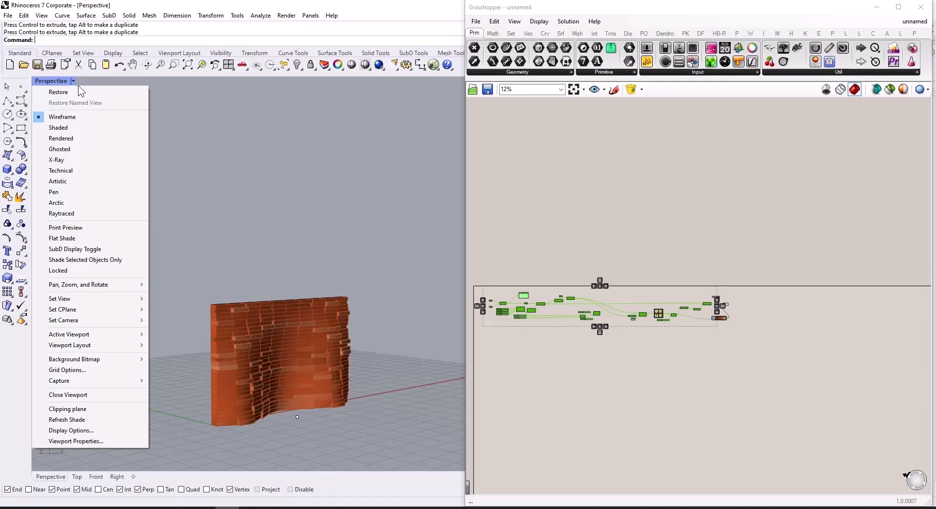
click(100, 136)
scroll(287, 412, up, 4)
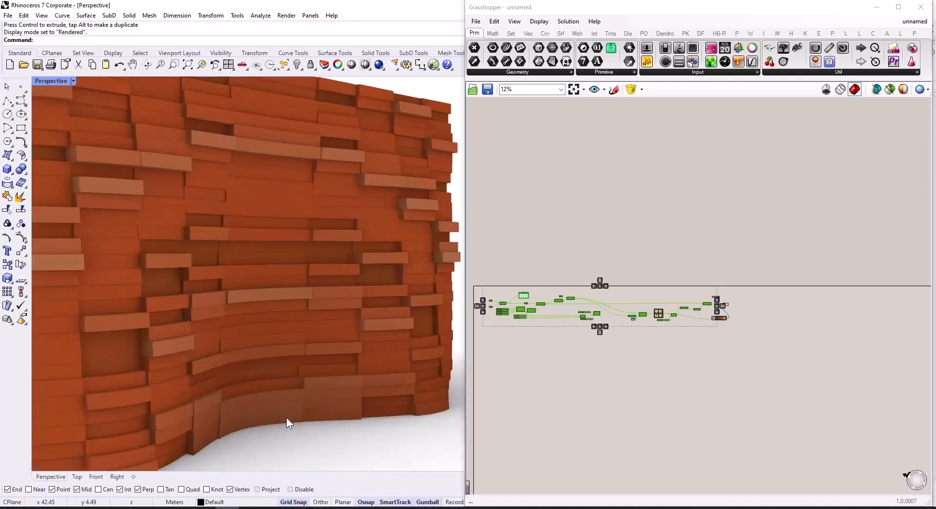
scroll(308, 394, down, 3)
scroll(315, 410, up, 3)
right_drag(316, 410, 319, 409)
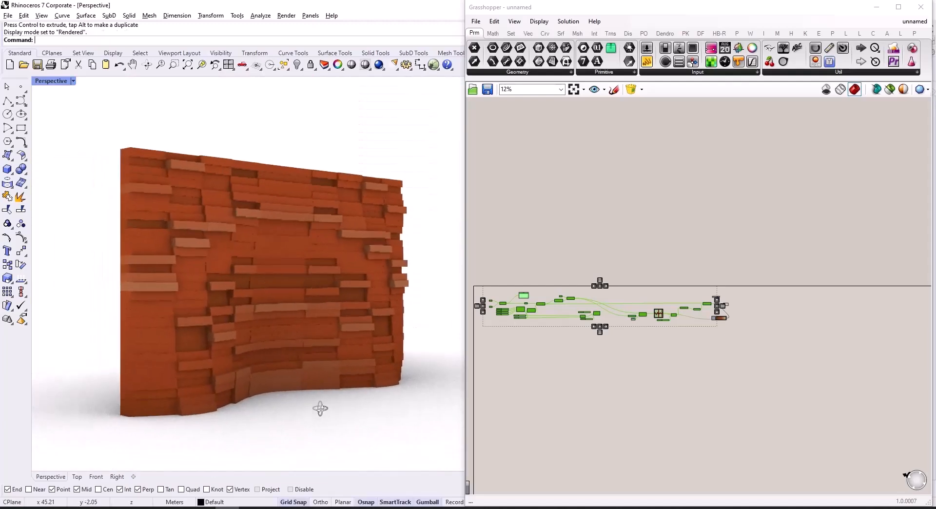
scroll(268, 392, up, 5)
scroll(261, 394, down, 5)
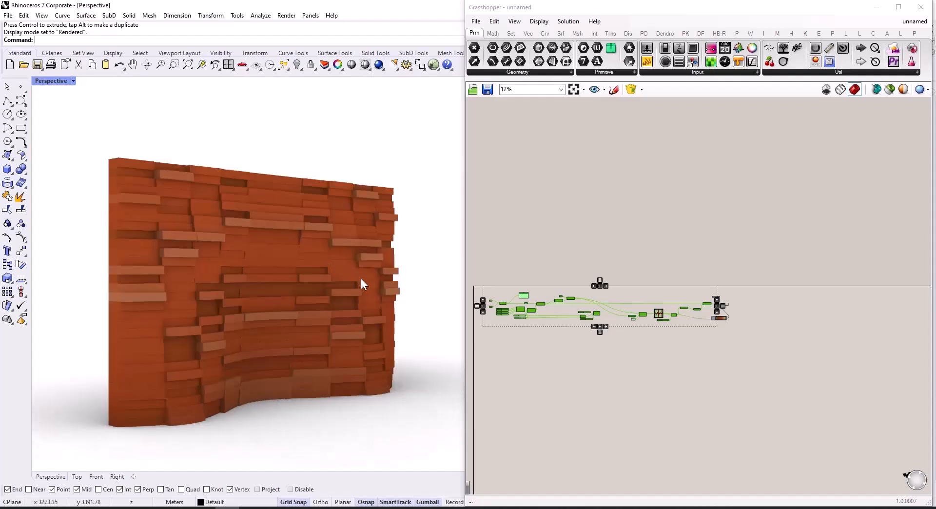
Return to Grasshopper, deselect all components and examine the Divide Domain² component with its U and V Count sliders.
click(604, 341)
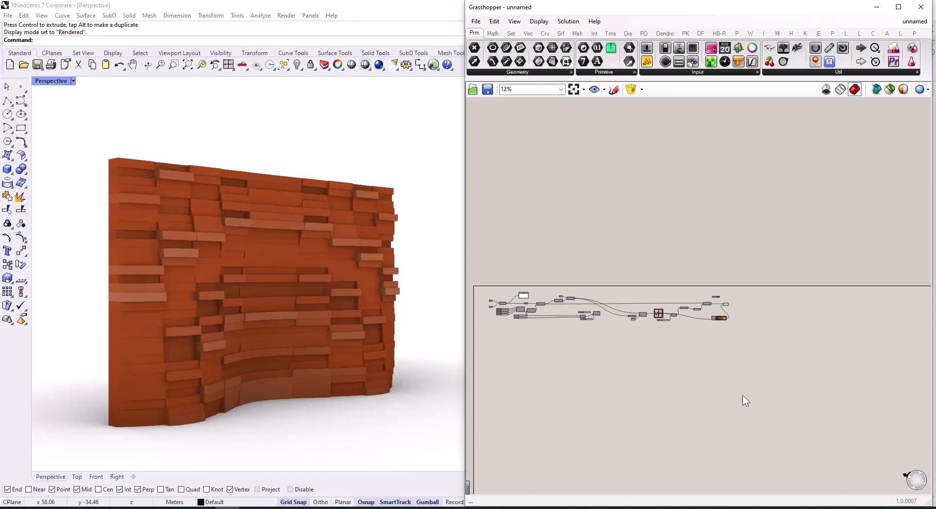
scroll(652, 381, up, 10)
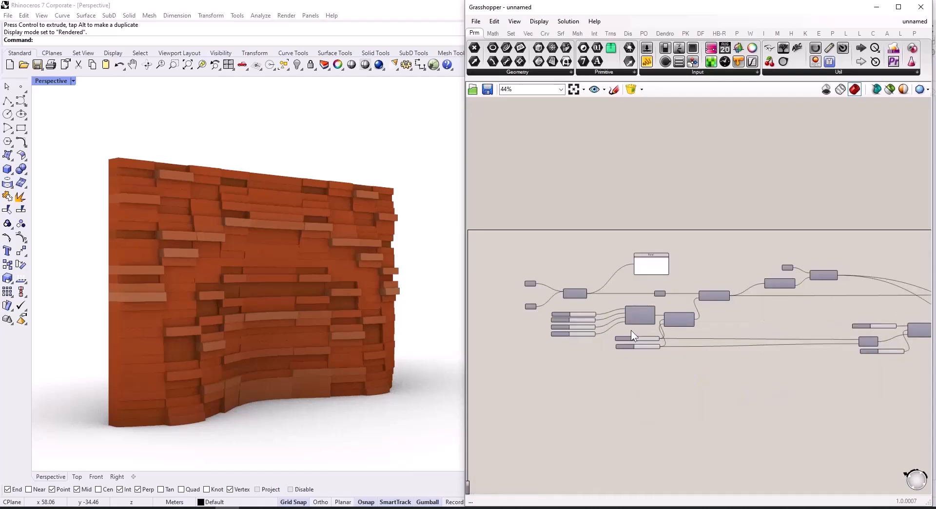
scroll(689, 310, up, 2)
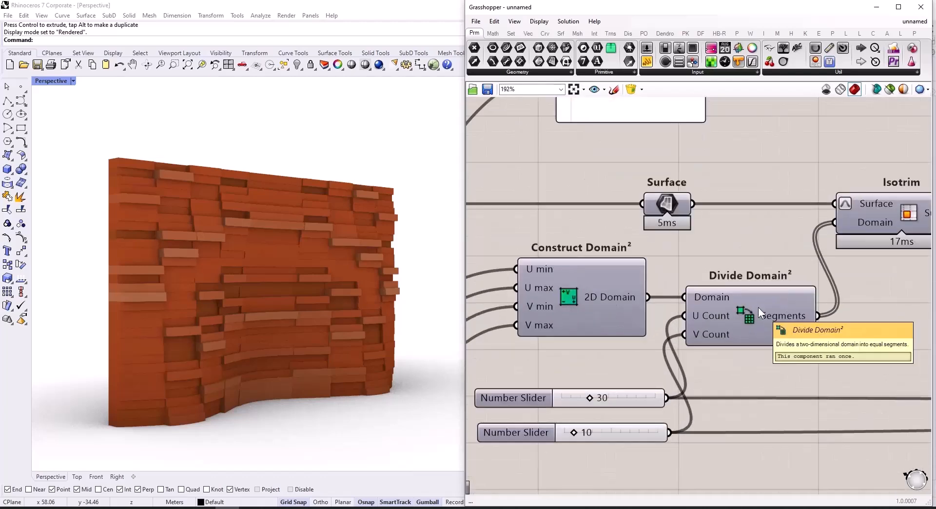